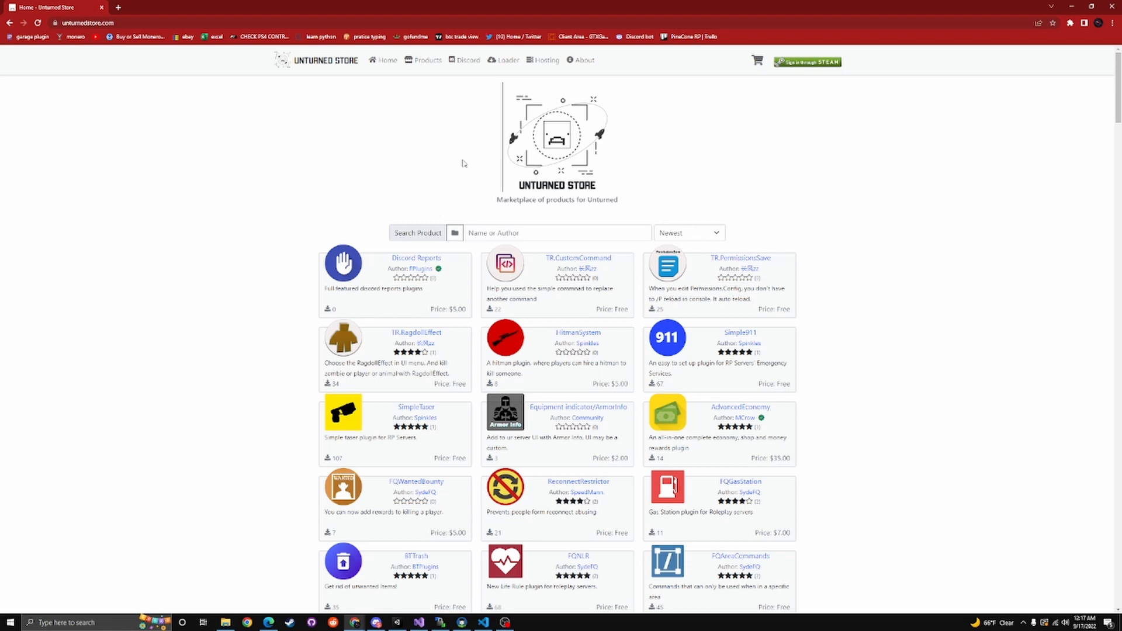
Browse the newest plugins listed on the Unturned Store home page
click(509, 233)
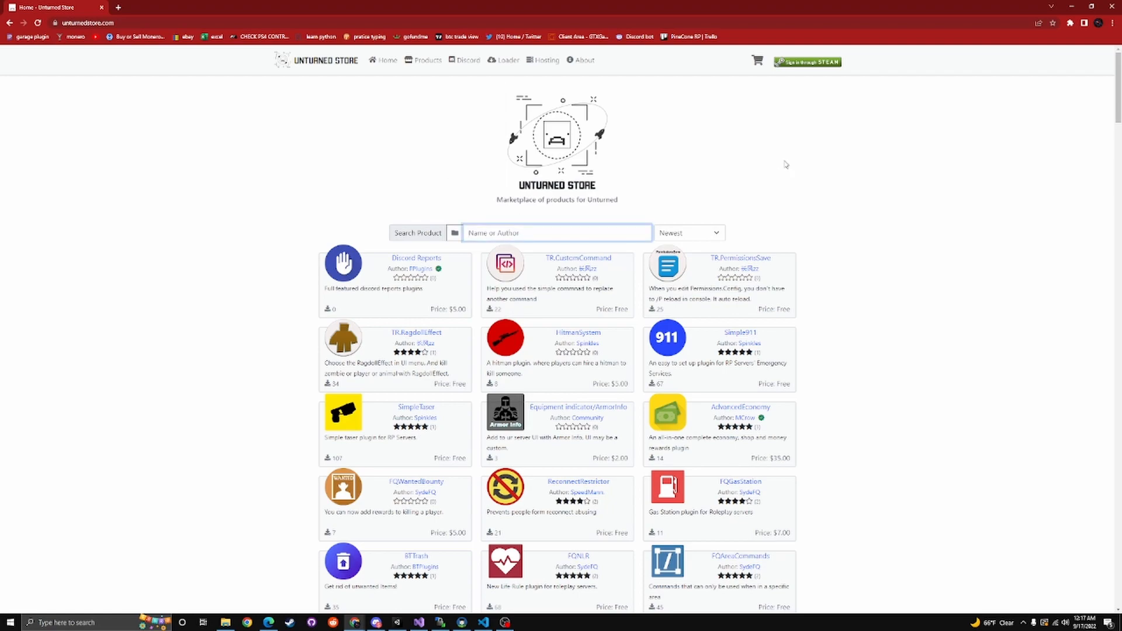
scroll(786, 165, down, 5)
scroll(702, 234, up, 5)
scroll(592, 331, down, 3)
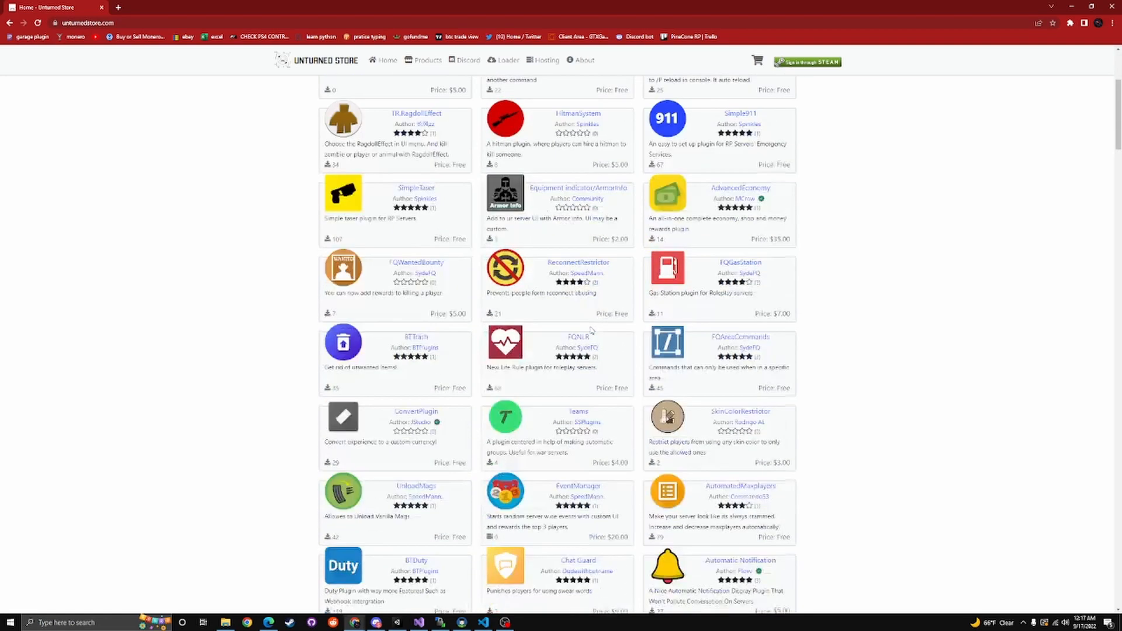
scroll(591, 331, down, 5)
scroll(592, 331, up, 9)
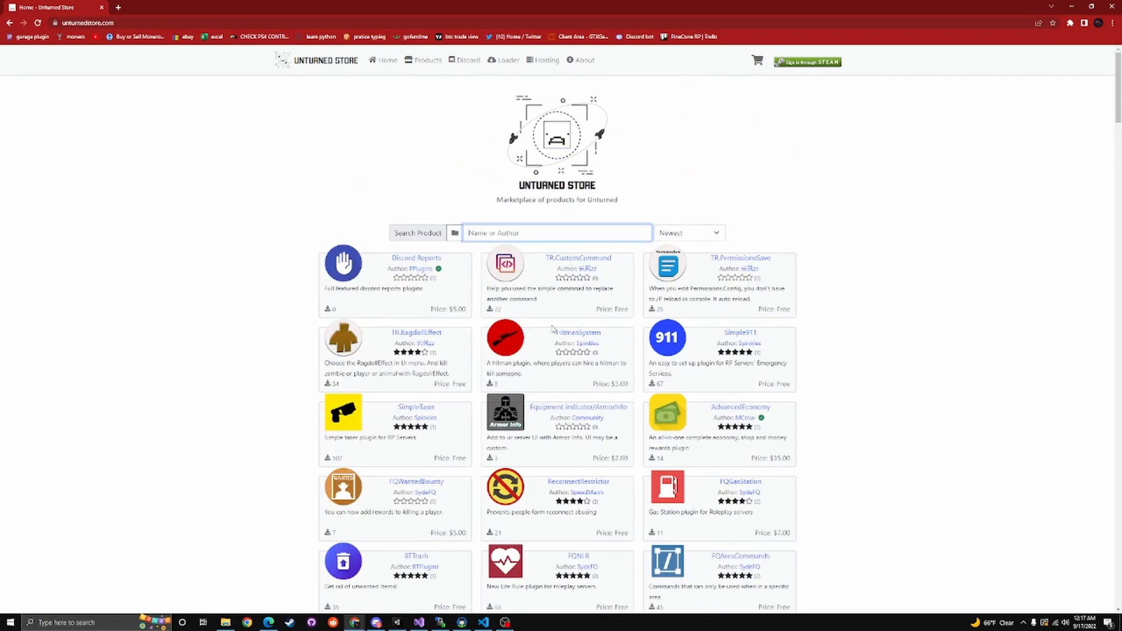
scroll(552, 329, down, 7)
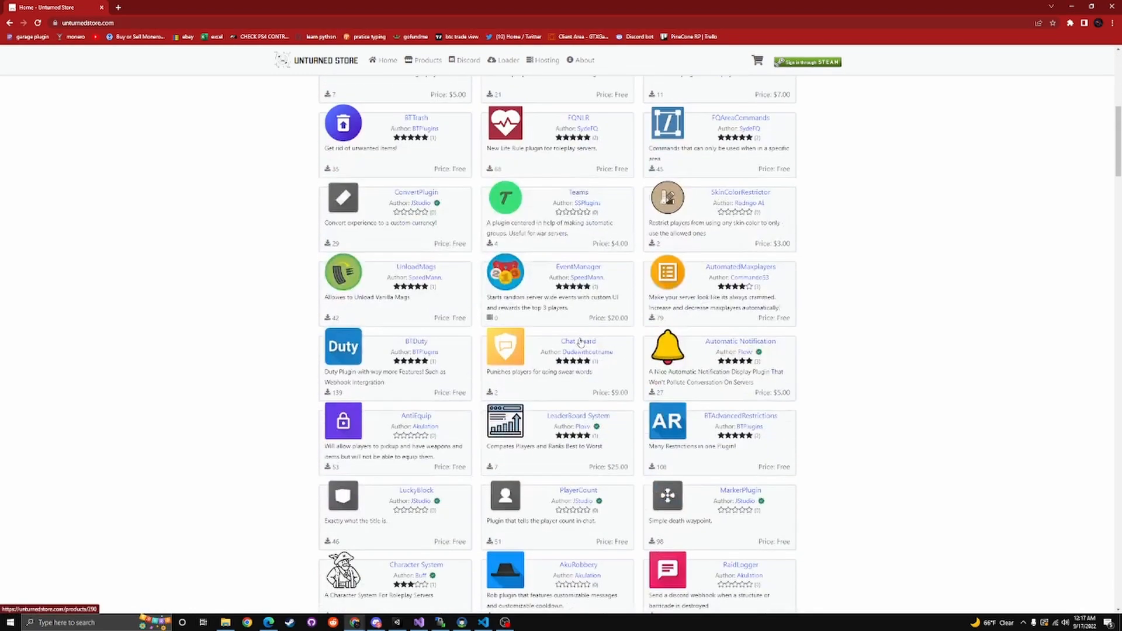
scroll(580, 341, down, 5)
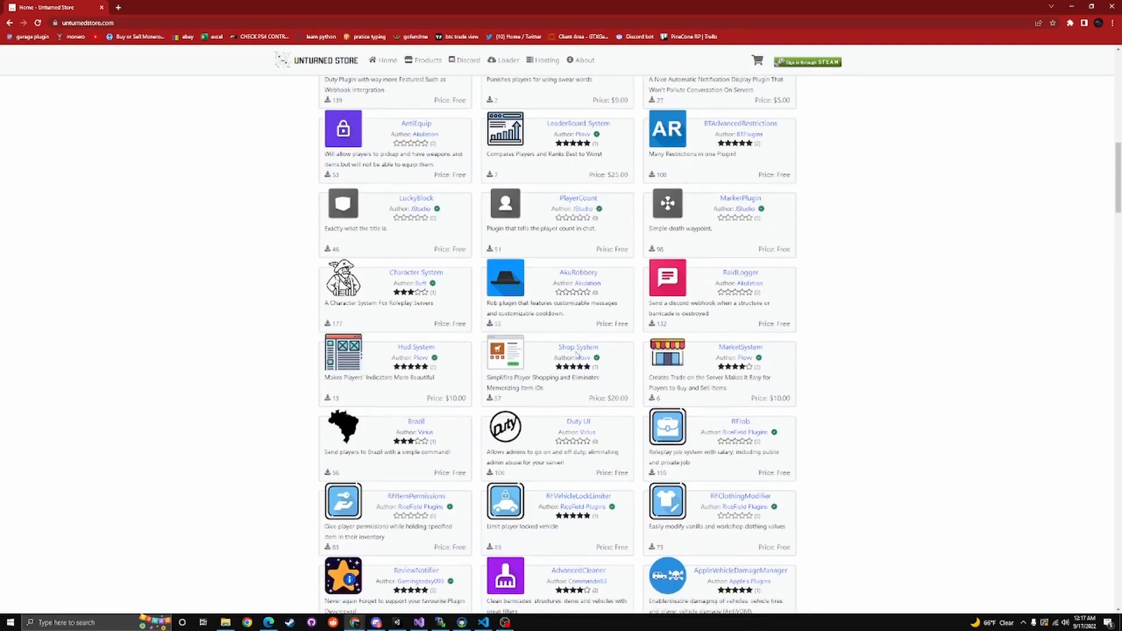
scroll(577, 353, up, 12)
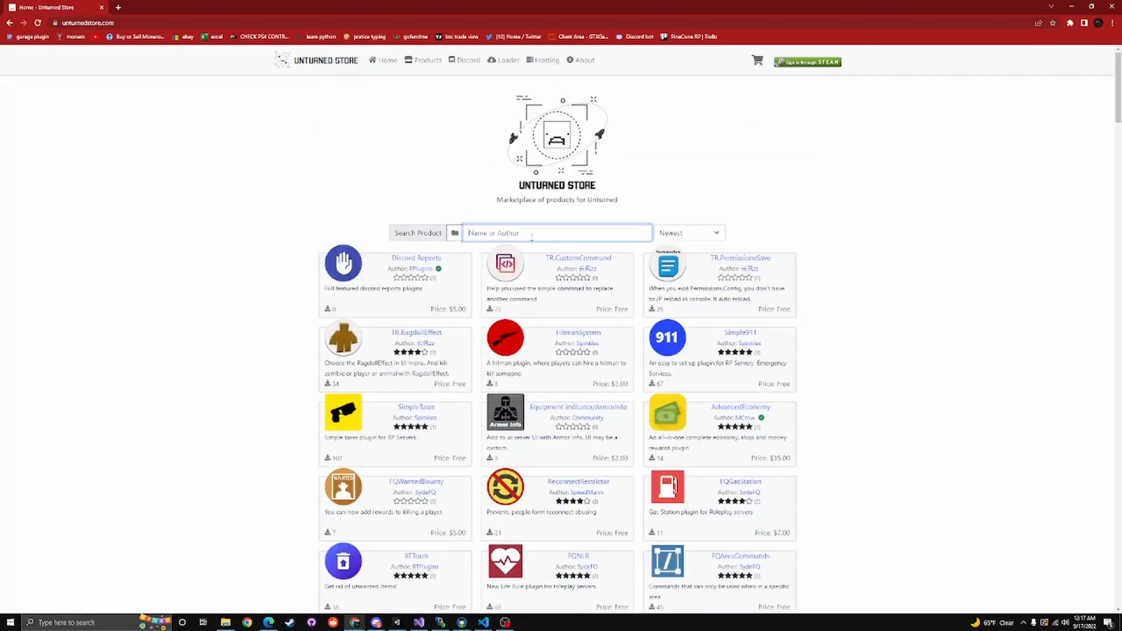
Search the store for "Uess", view the uEssentials product page and return to the home page
text(Uess)
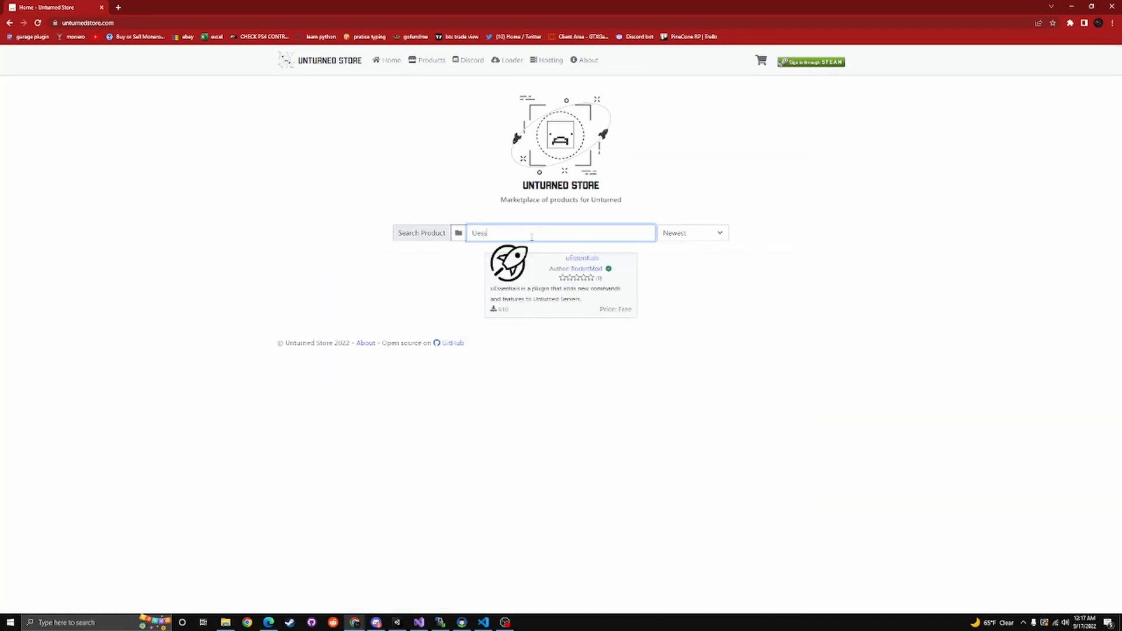
click(582, 258)
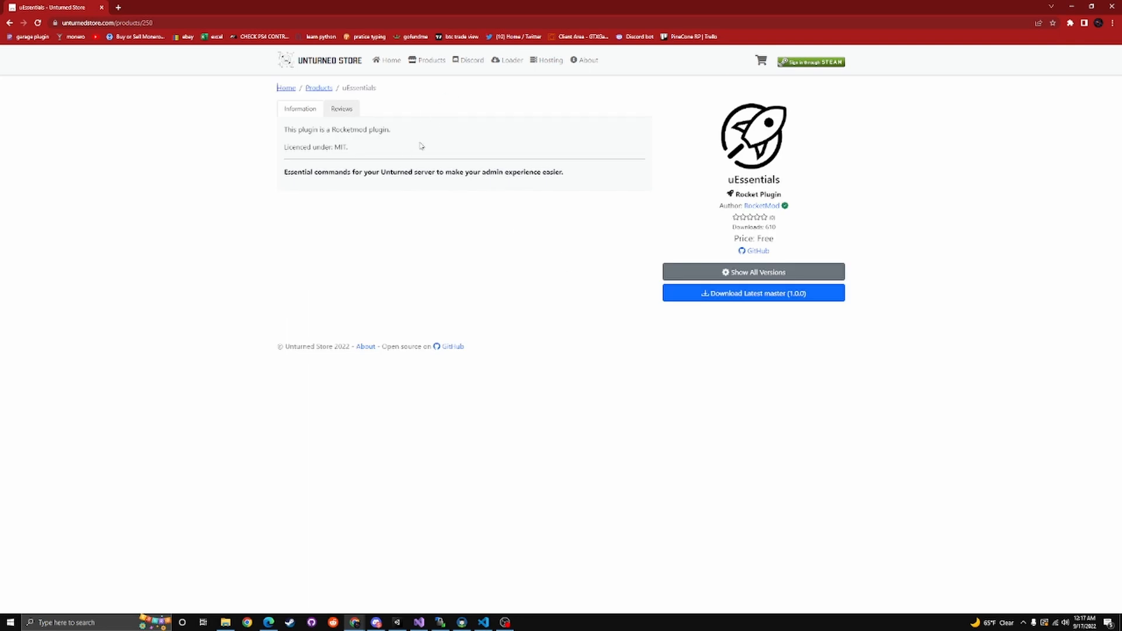
click(10, 23)
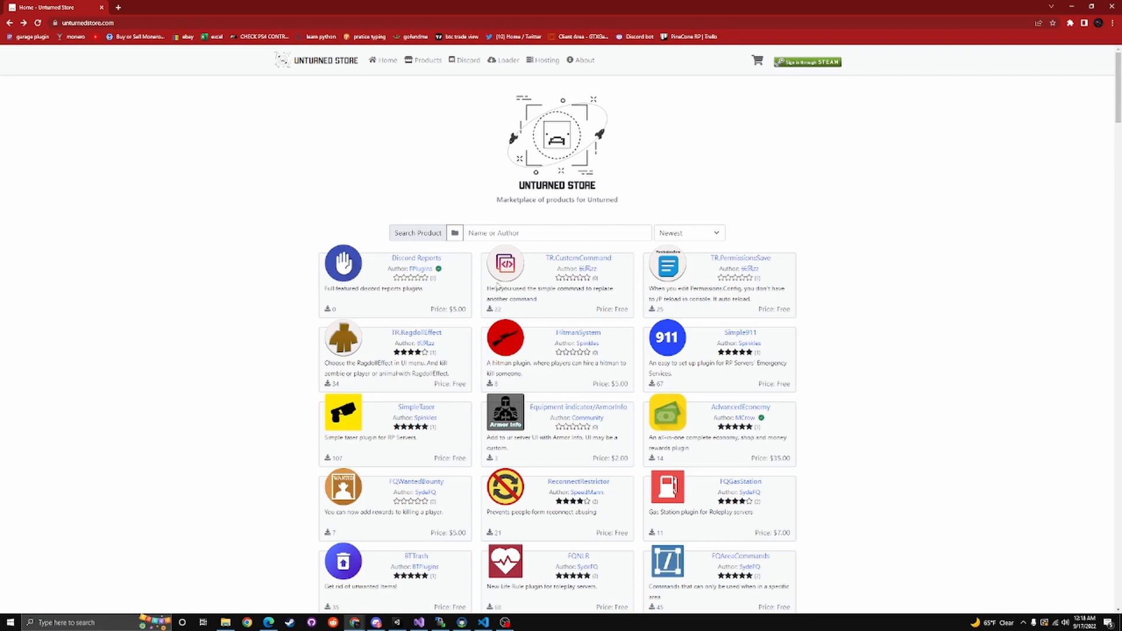
Look over the store's plugin list again and highlight the site address unturnedstore.com
scroll(536, 269, down, 6)
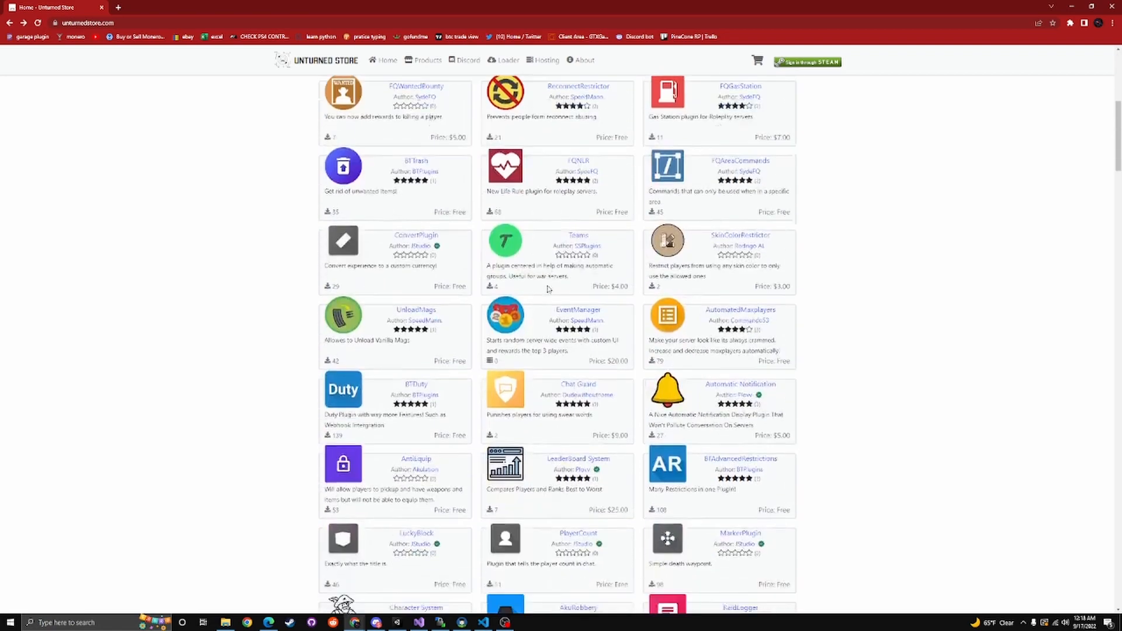
scroll(548, 288, up, 6)
key(ctrl+l)
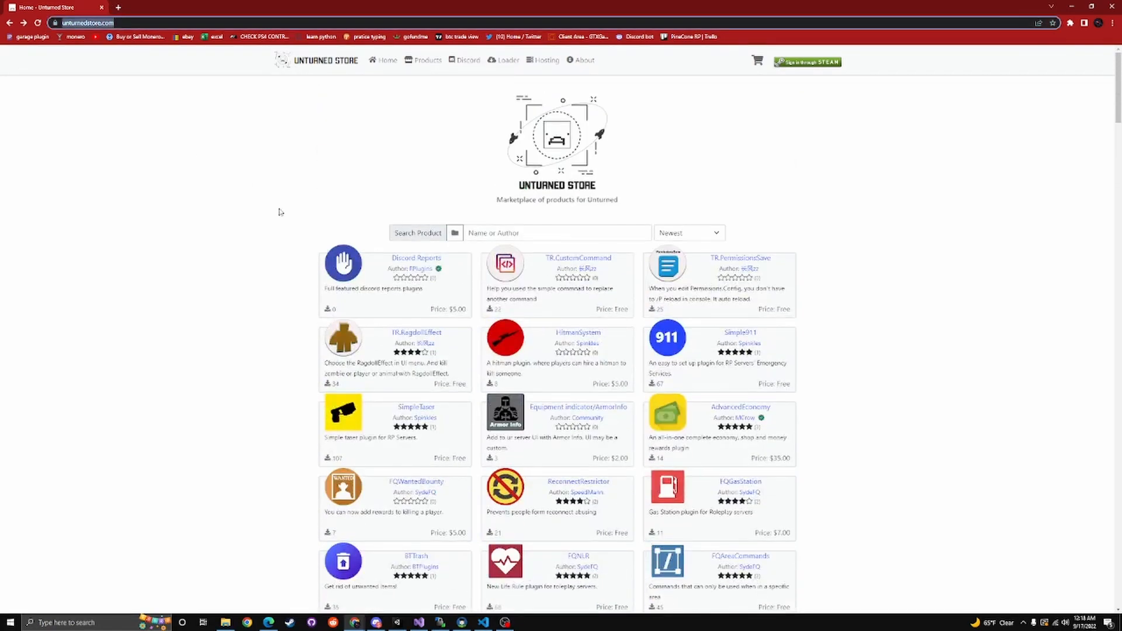
click(283, 199)
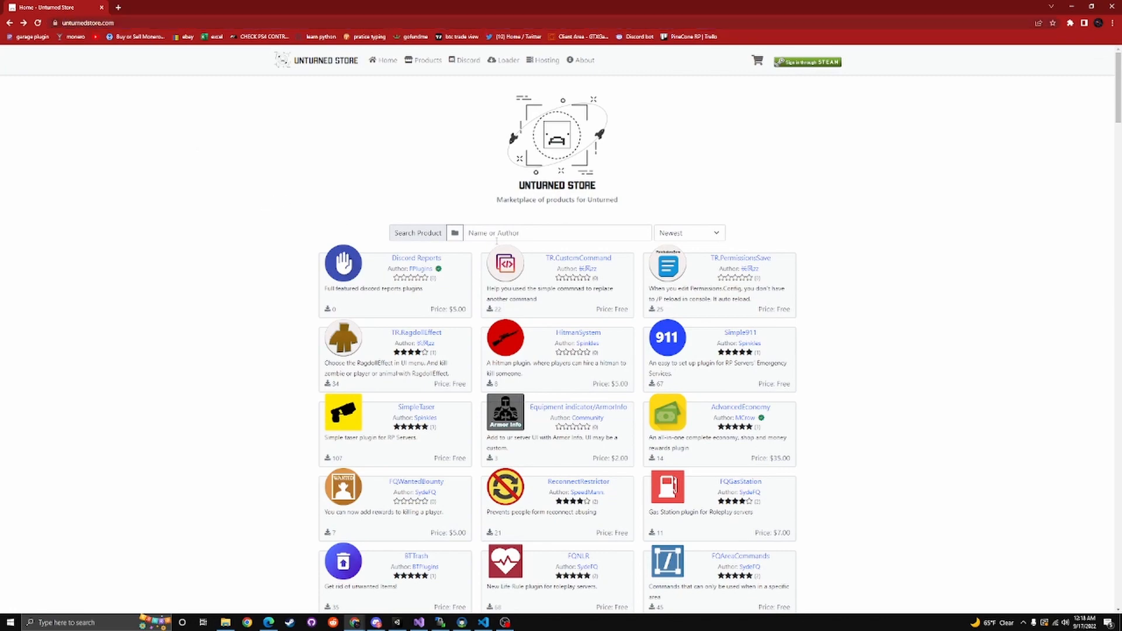
scroll(473, 386, down, 5)
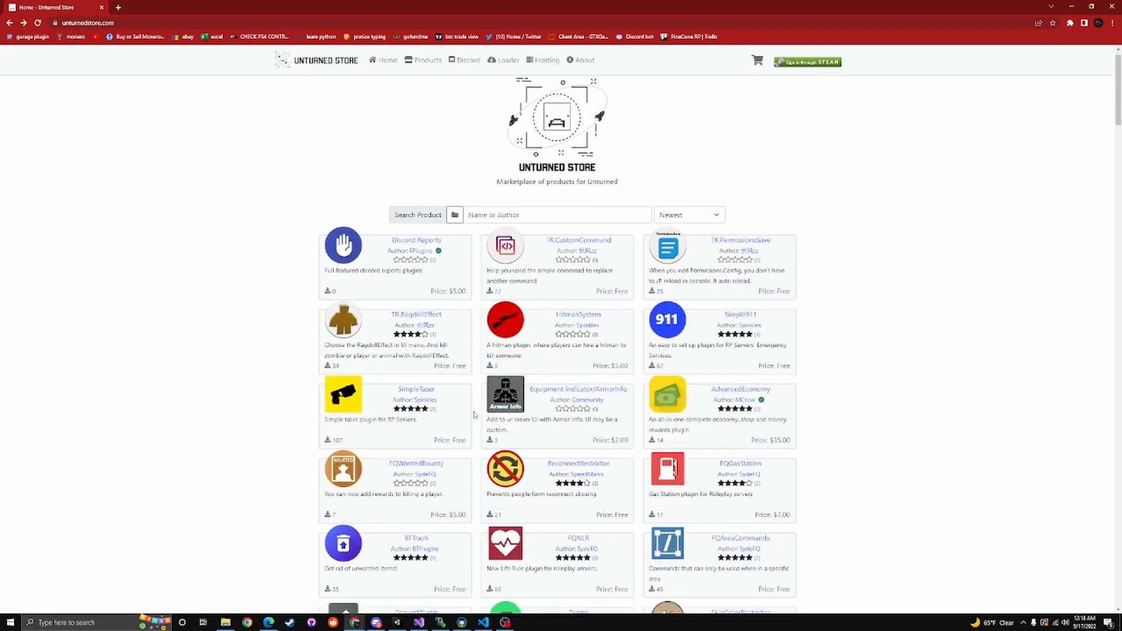
scroll(475, 393, up, 5)
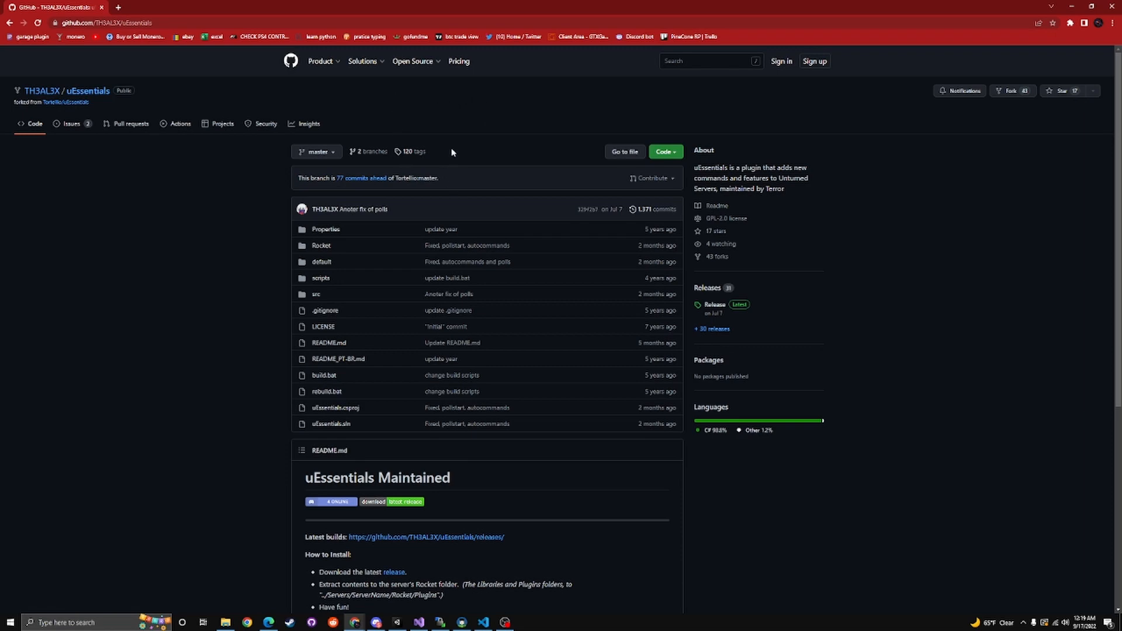
Read the uEssentials repository's README, covering installation, features and resources
scroll(480, 135, down, 2)
scroll(481, 131, up, 2)
scroll(491, 170, down, 3)
scroll(462, 234, down, 3)
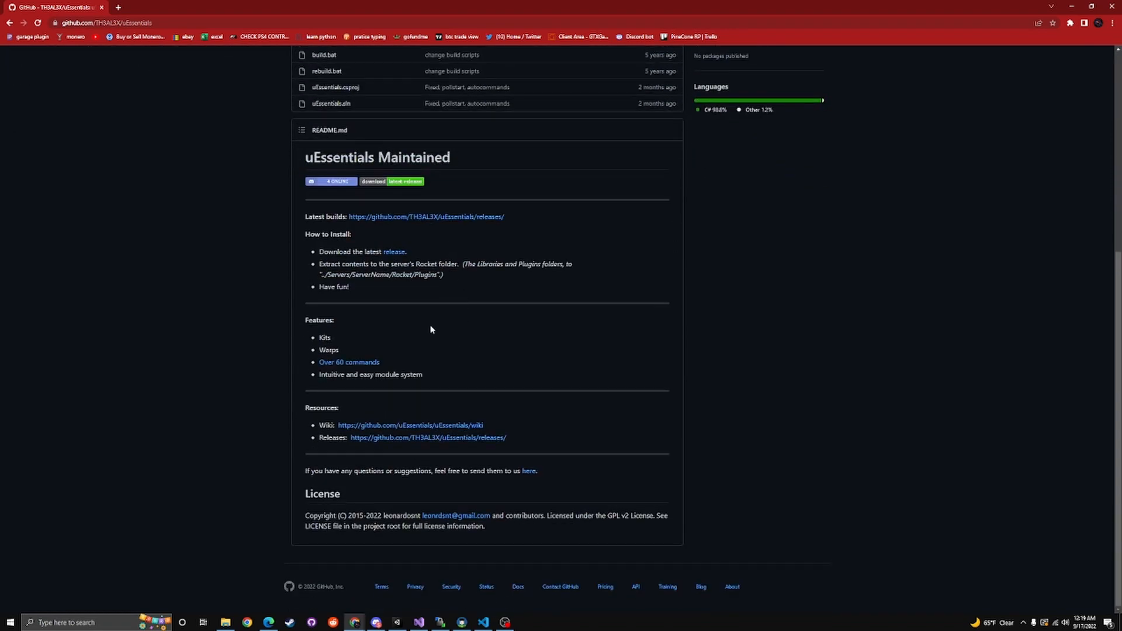
scroll(430, 329, up, 1)
scroll(429, 329, up, 4)
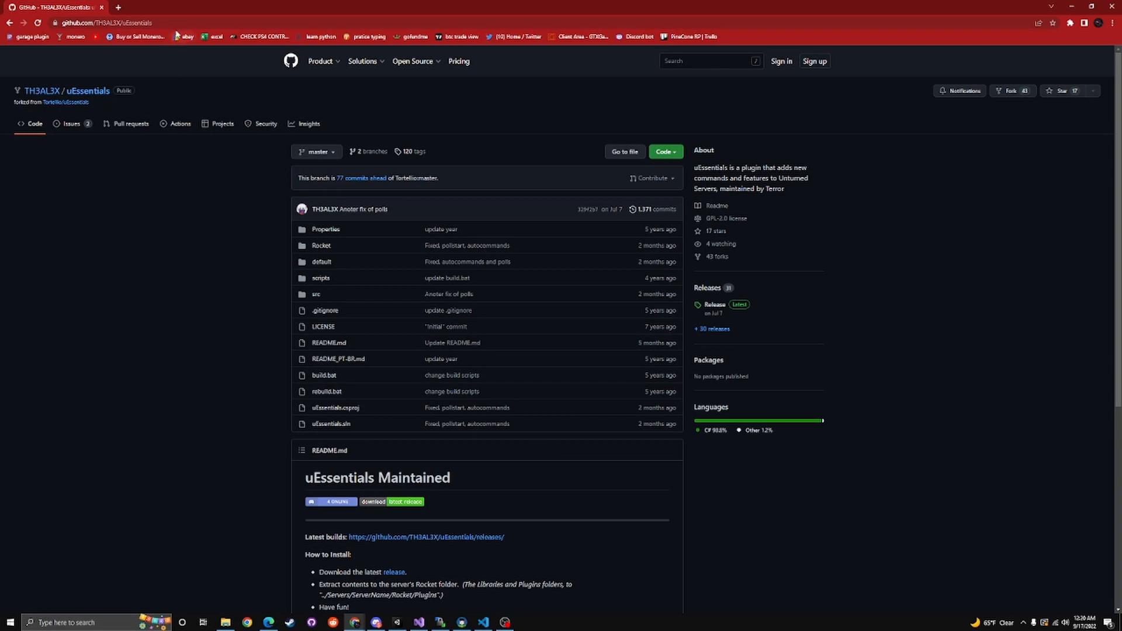
Highlight the web address of the uEssentials GitHub repository
click(157, 22)
drag(158, 22, 16, 36)
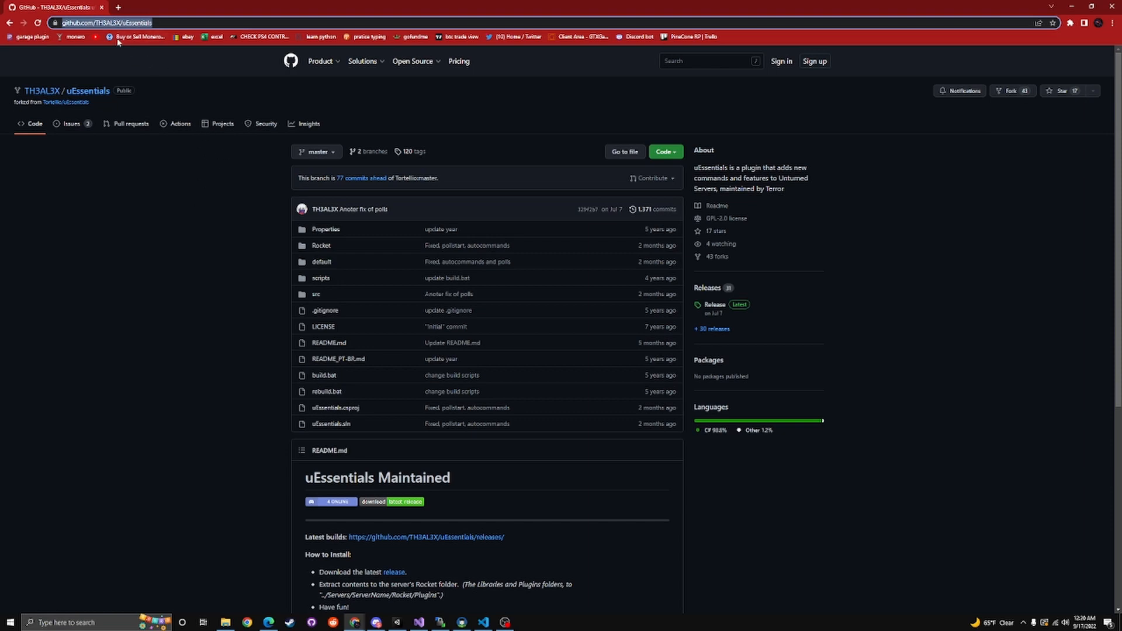
click(194, 100)
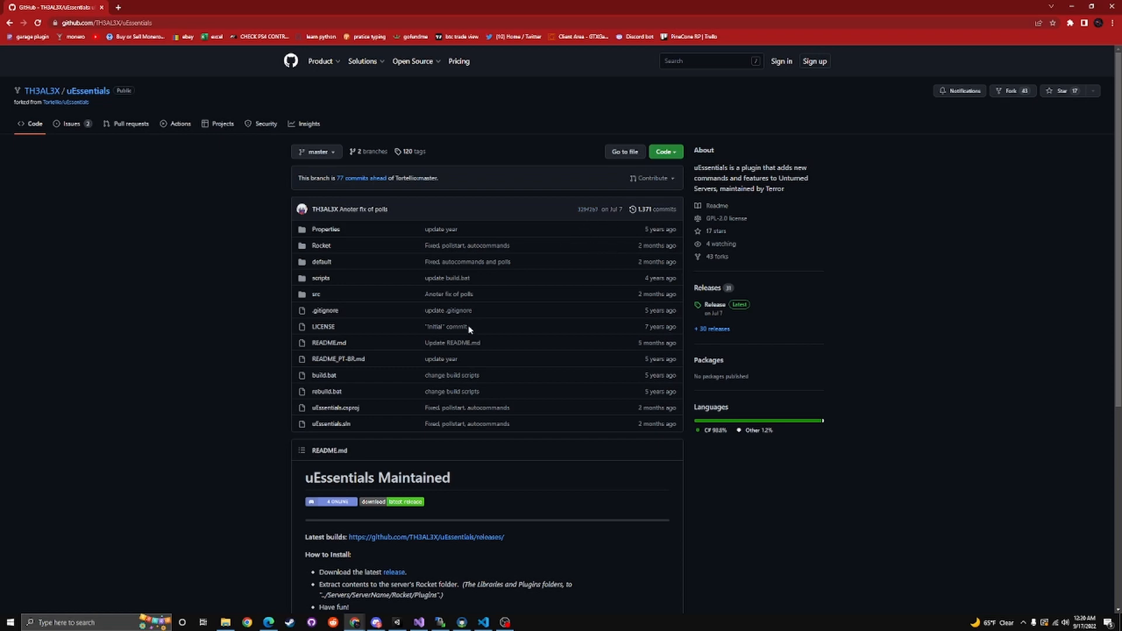
View the downloadable assets of the latest uEssentials release and return to the repository page
scroll(469, 330, down, 2)
scroll(584, 322, up, 2)
click(723, 308)
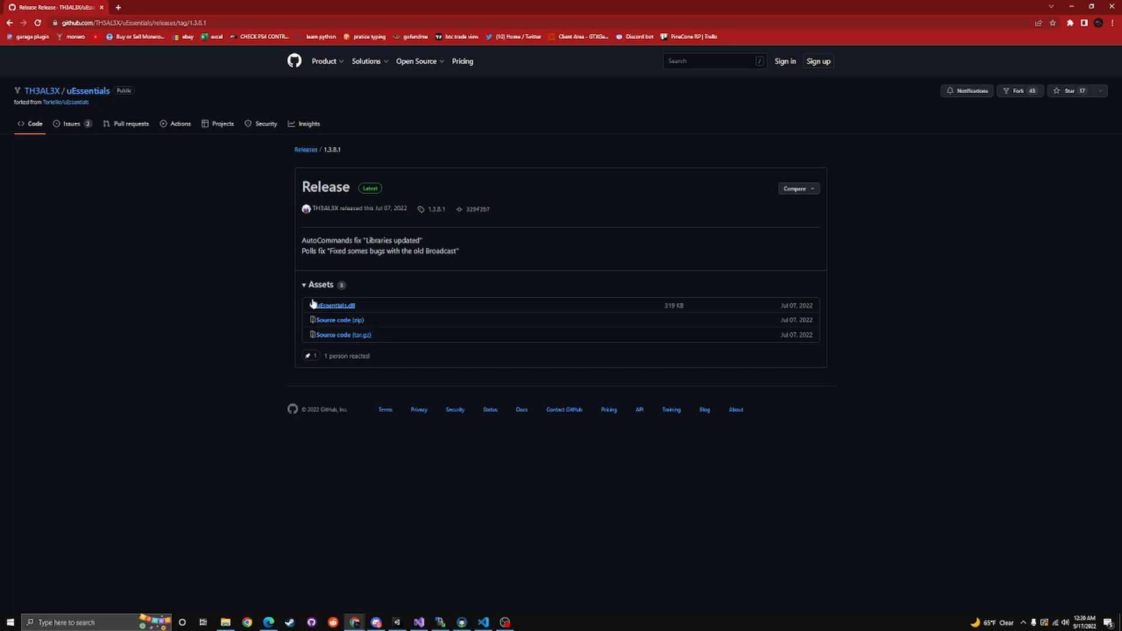
click(9, 22)
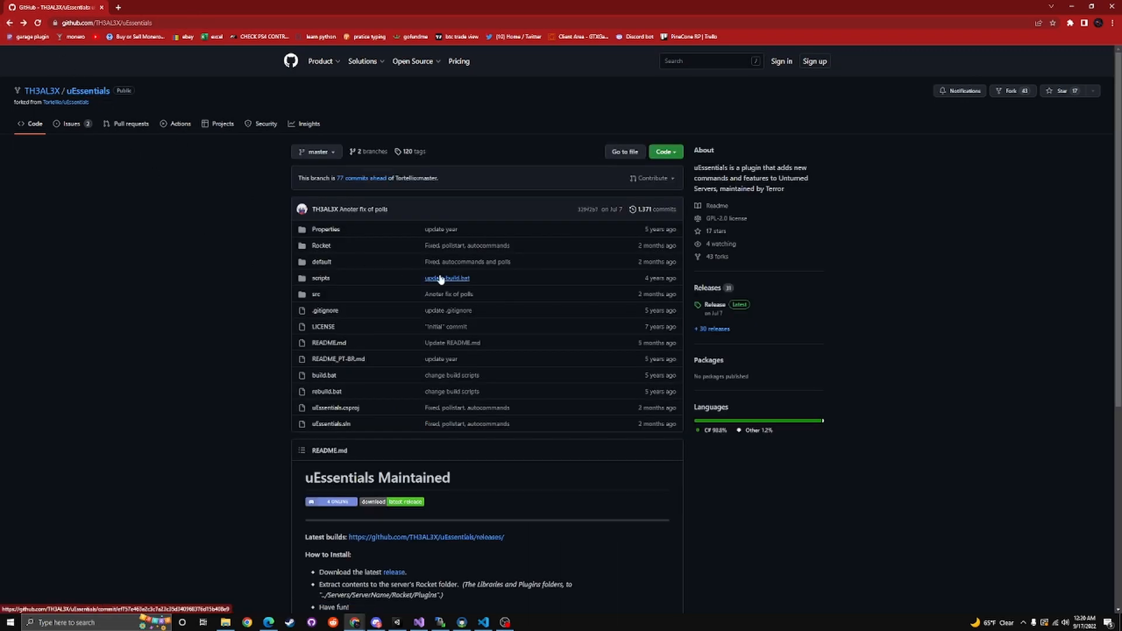
Review the repository's file list and the How to Install section of its README
scroll(441, 280, down, 2)
scroll(446, 345, up, 2)
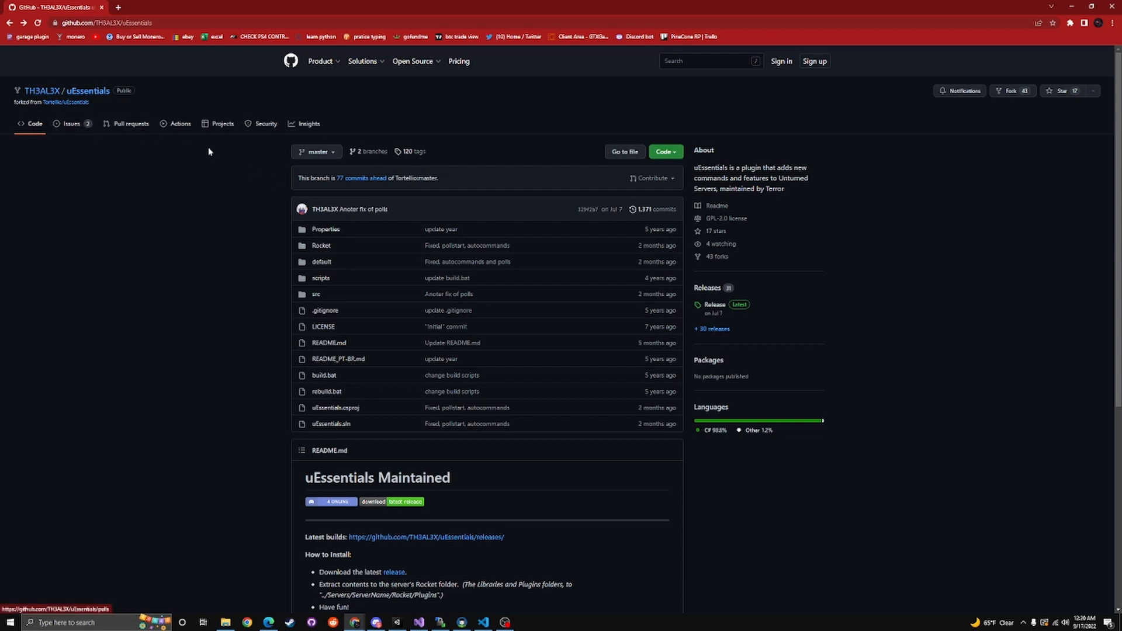
scroll(349, 468, down, 3)
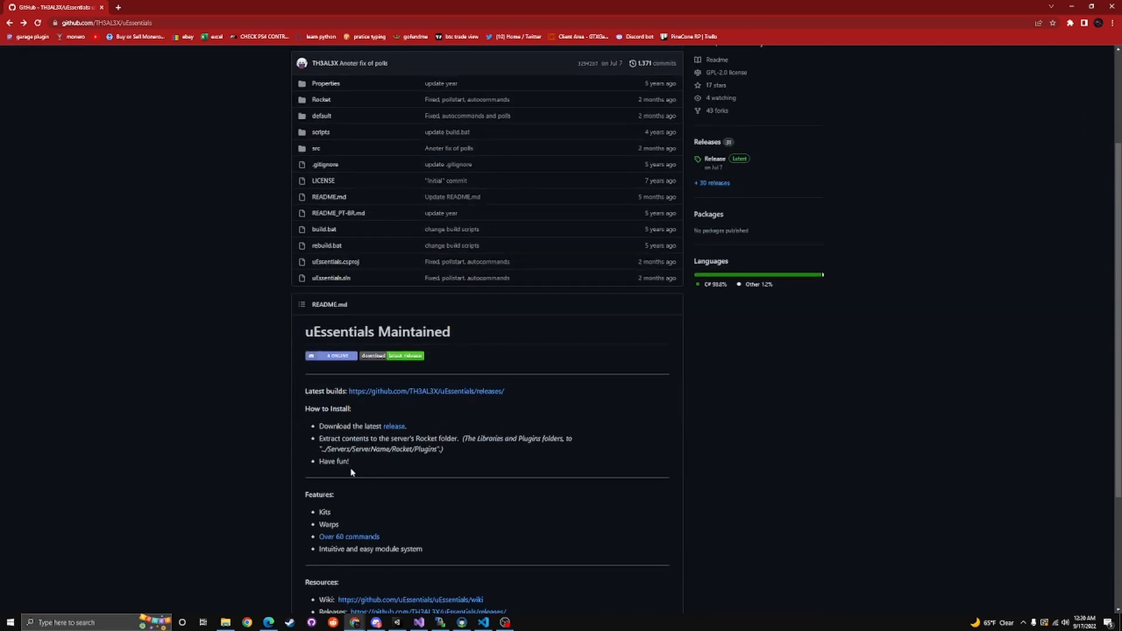
scroll(409, 455, up, 3)
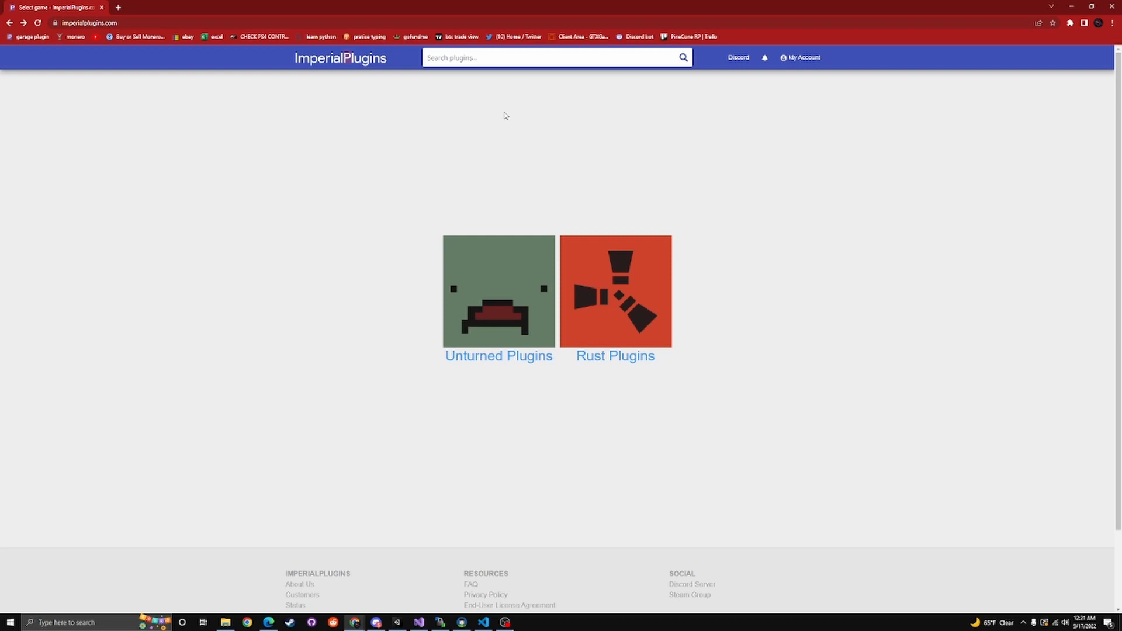
Enter the Unturned Plugins section of ImperialPlugins, view the Adv. Item Restrictions product page, and go back
click(513, 358)
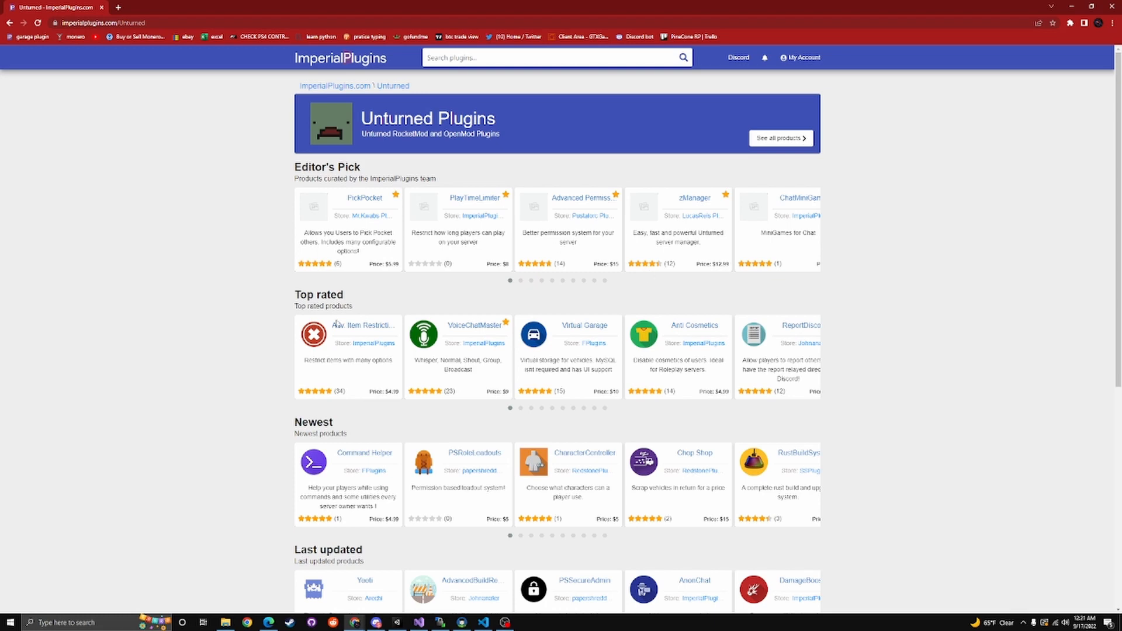
click(360, 324)
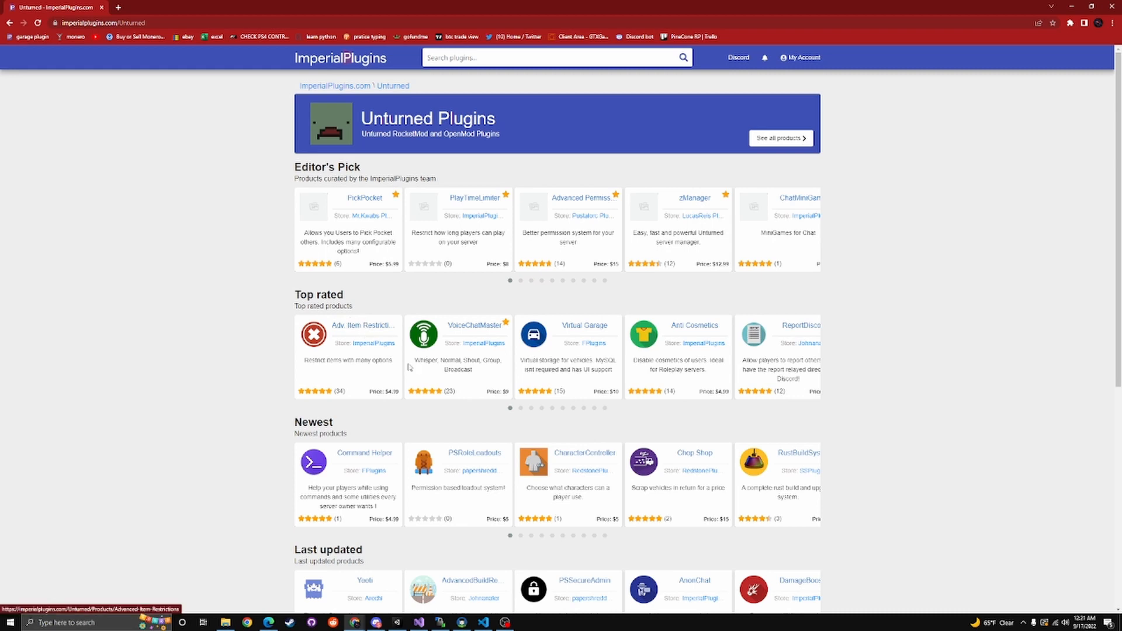
scroll(374, 358, down, 3)
scroll(374, 358, up, 4)
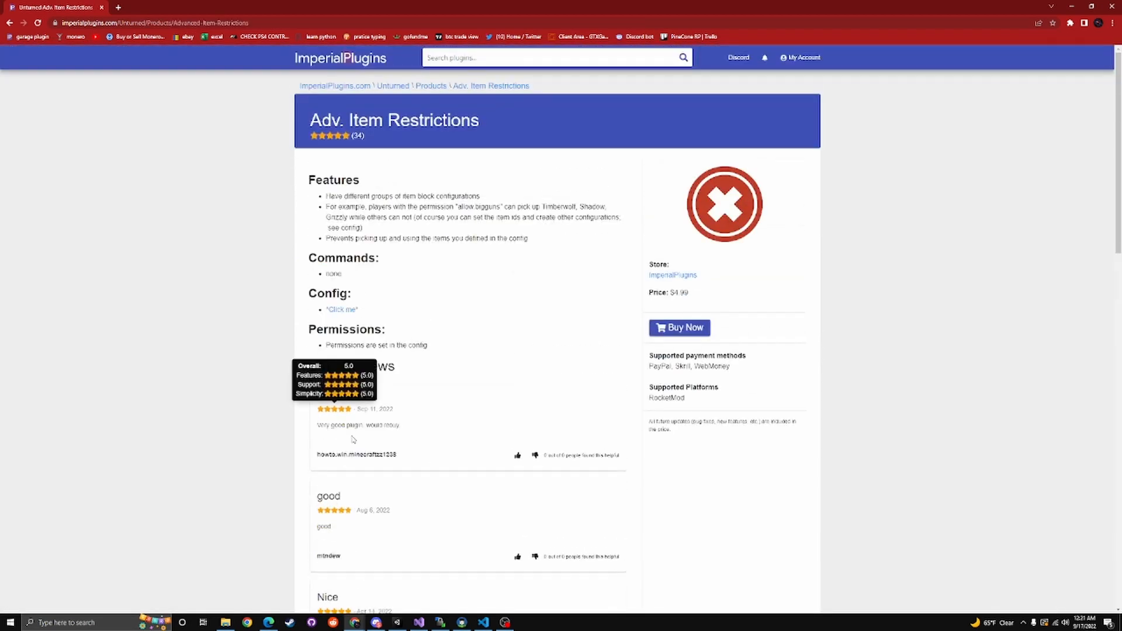
click(9, 22)
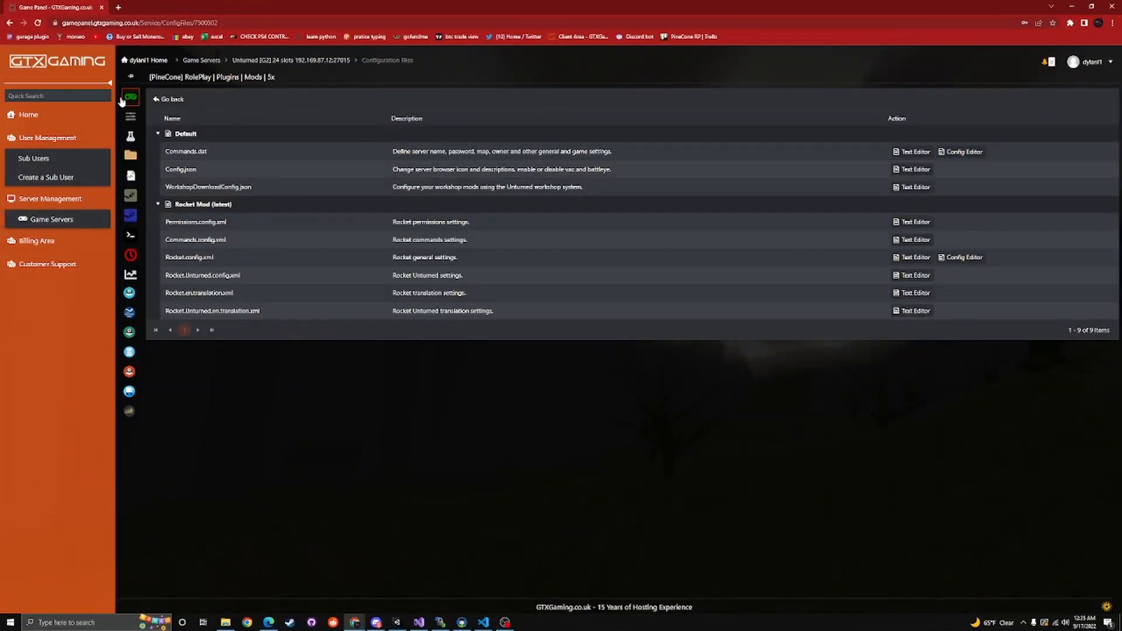
Show the game server's configuration files, view Config.json in the text editor and close it without changes
mouse_move(132, 115)
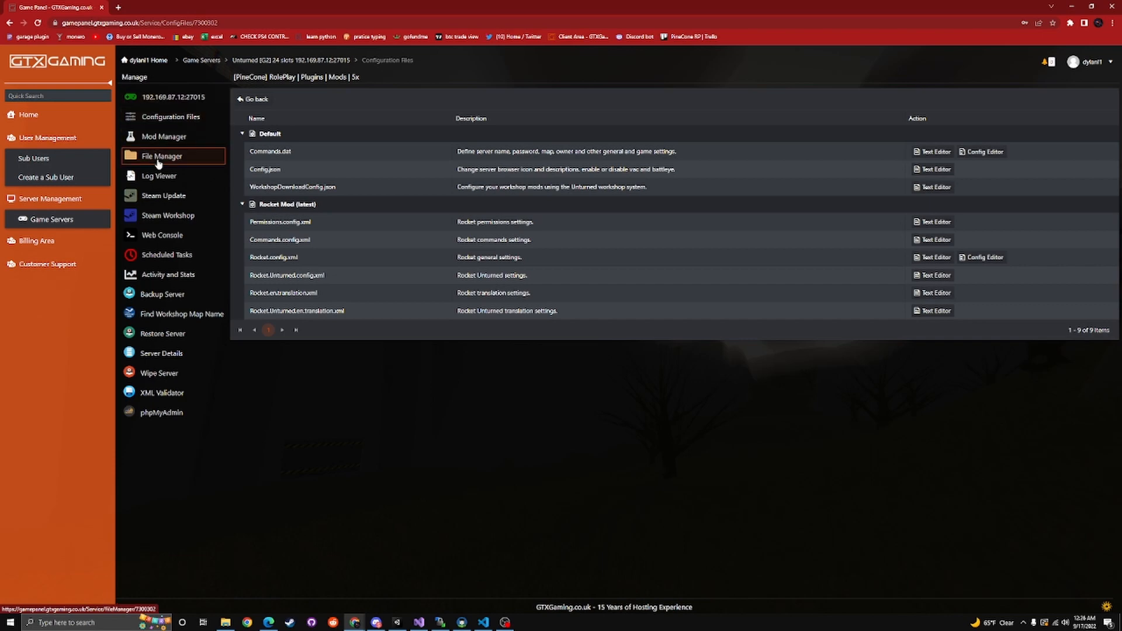
click(172, 123)
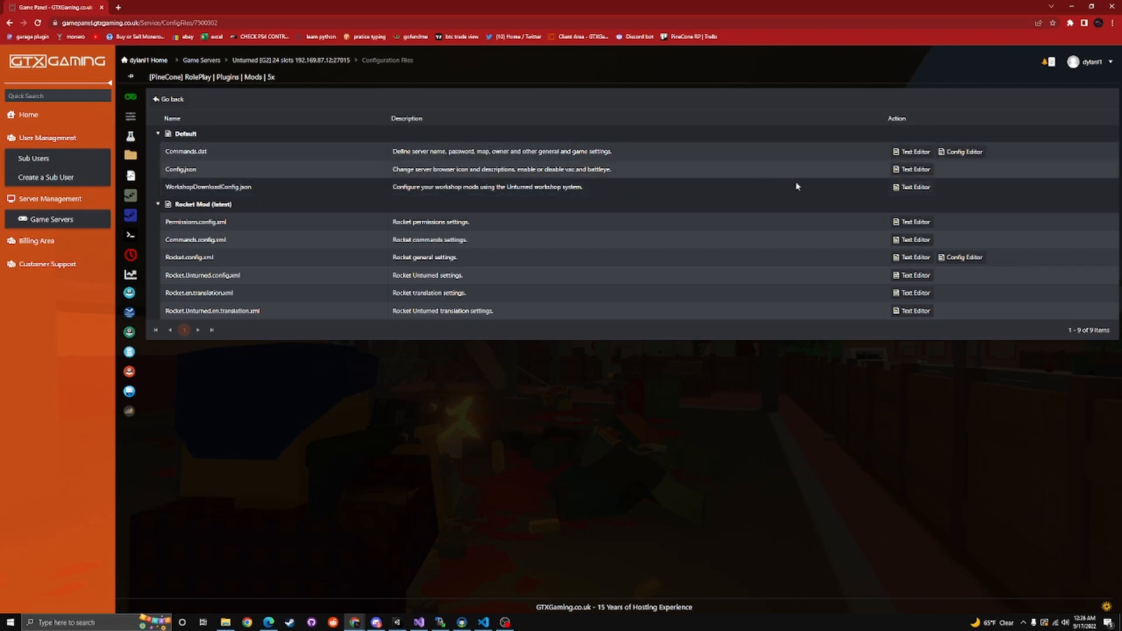
click(915, 170)
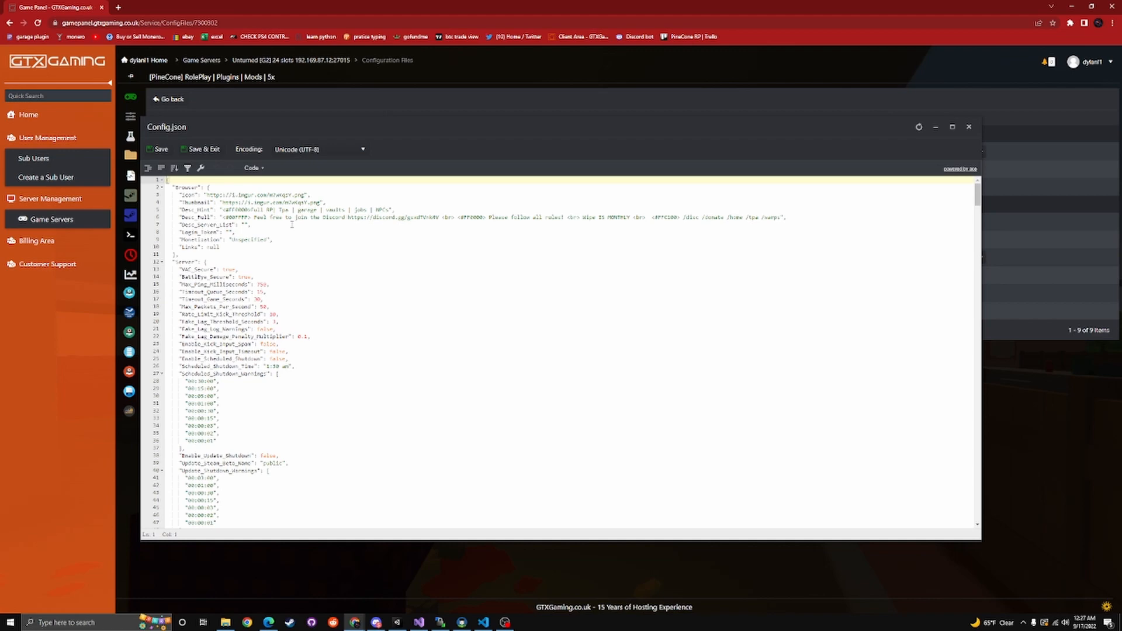
click(970, 126)
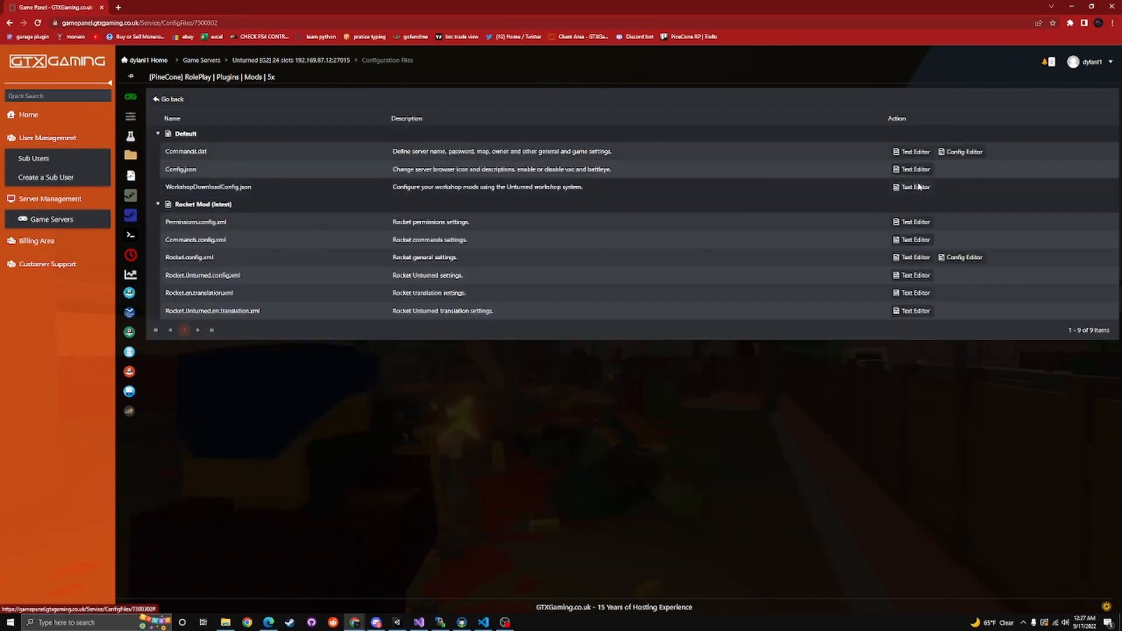
Open WorkshopDownloadConfig.json in the text editor and remove the workshop ID, leaving File_IDs as an empty list
click(911, 188)
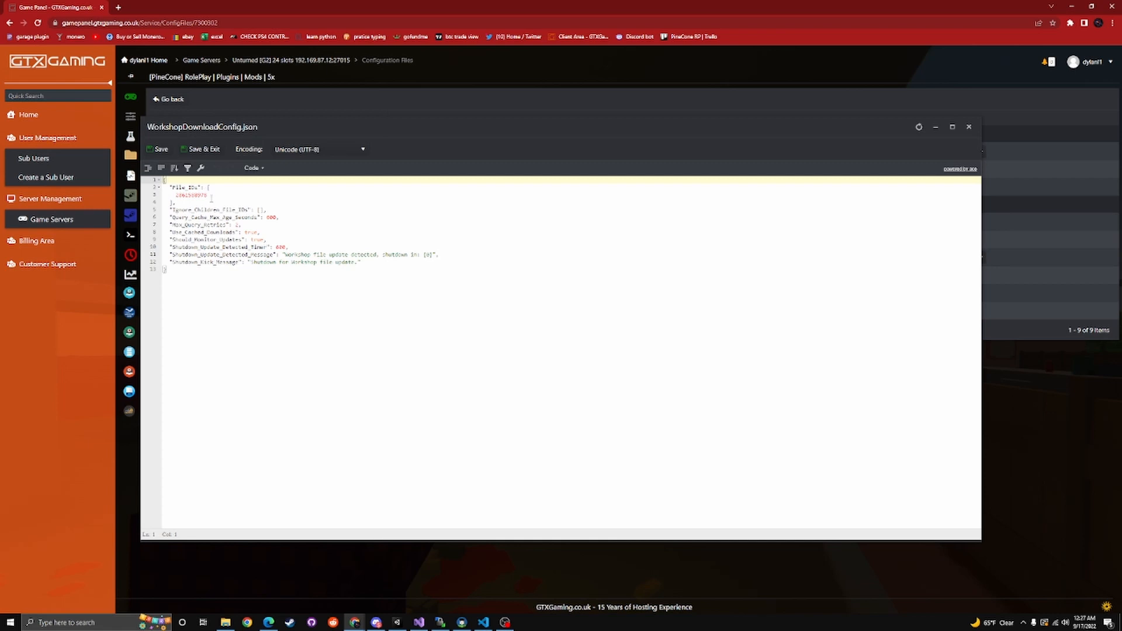
drag(207, 195, 175, 195)
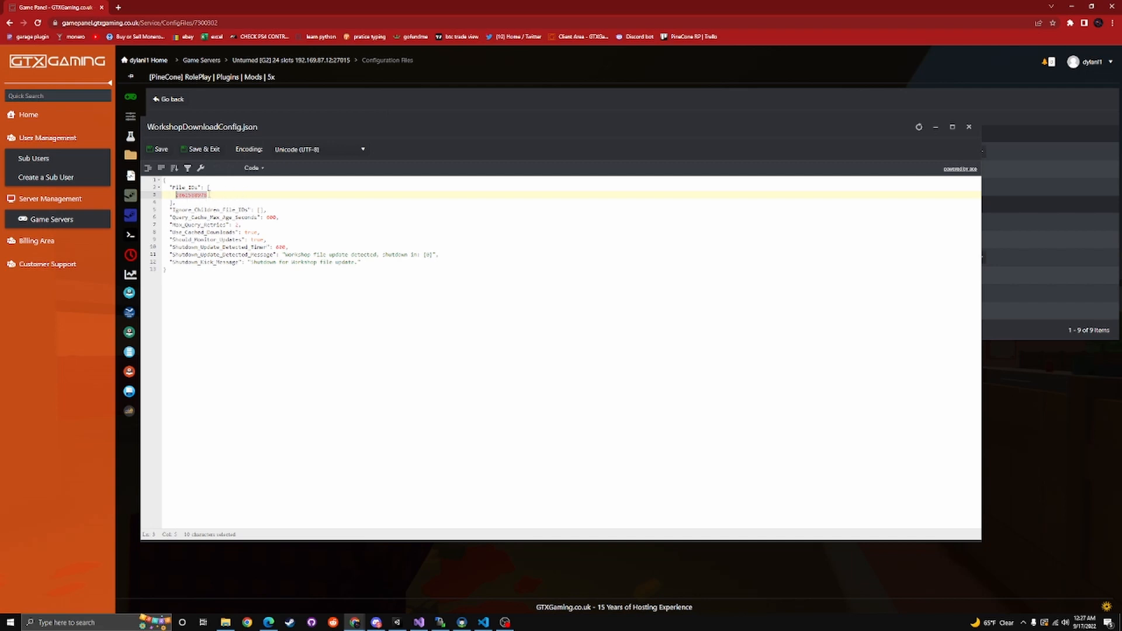
key(ctrl+v)
key(BackSpace)
key(BackSpace)
key(BackSpace)
key(BackSpace)
key(BackSpace)
key(BackSpace)
key(BackSpace)
key(BackSpace)
key(BackSpace)
key(BackSpace)
key(BackSpace)
key(BackSpace)
key(BackSpace)
key(BackSpace)
key(BackSpace)
key(BackSpace)
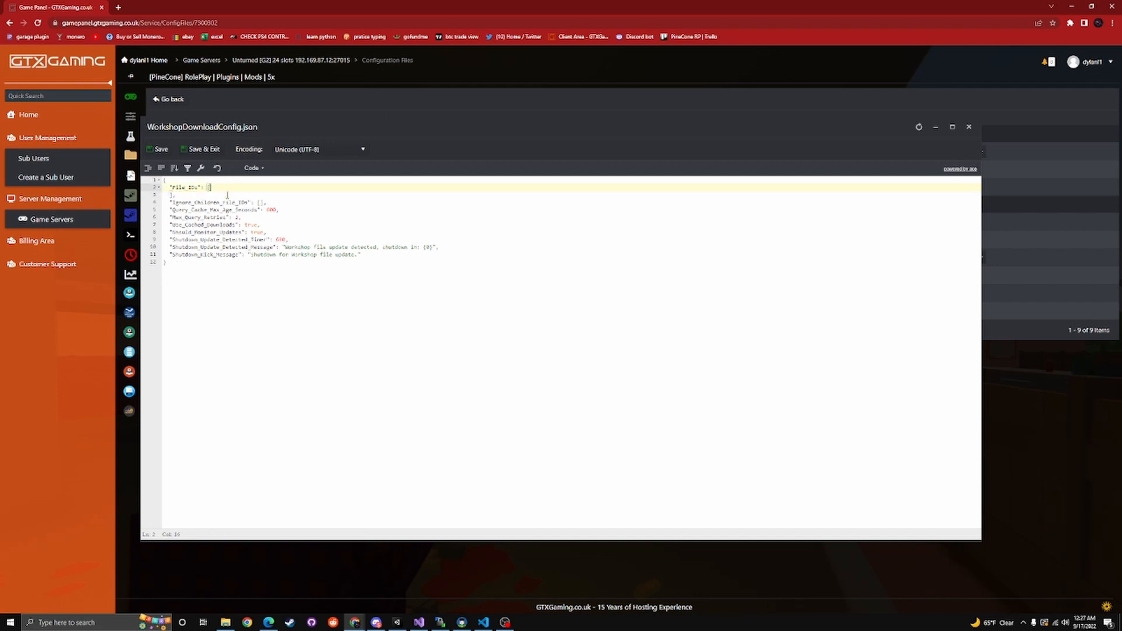
click(227, 195)
key(BackSpace)
key(BackSpace)
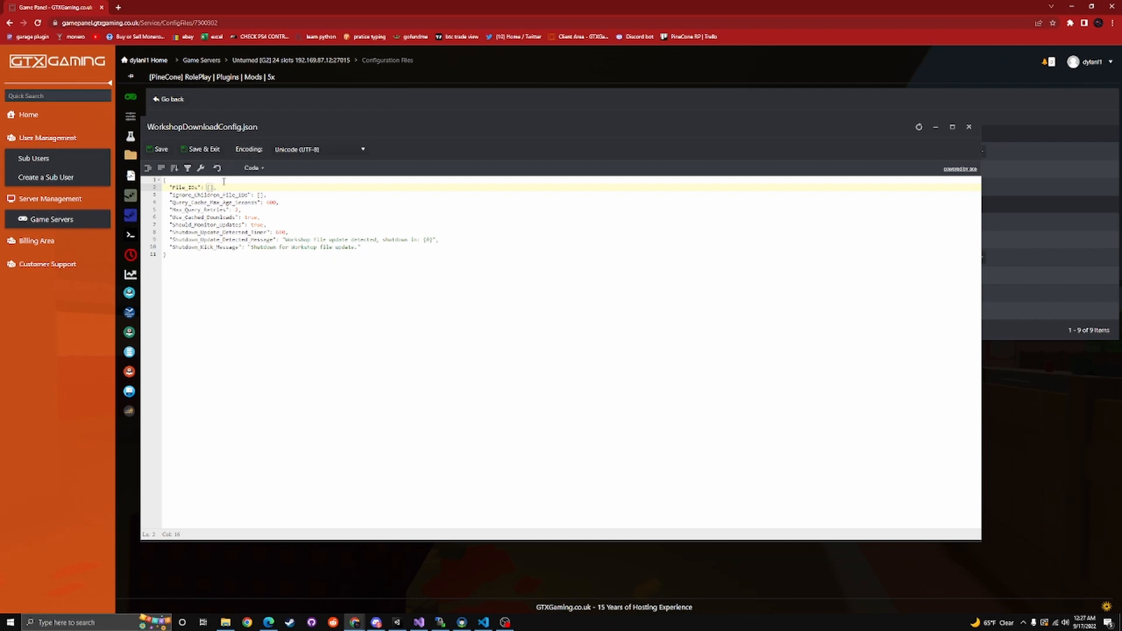
Paste the workshop ID into the File_IDs list of WorkshopDownloadConfig.json, then save and exit the file
key(ctrl+v)
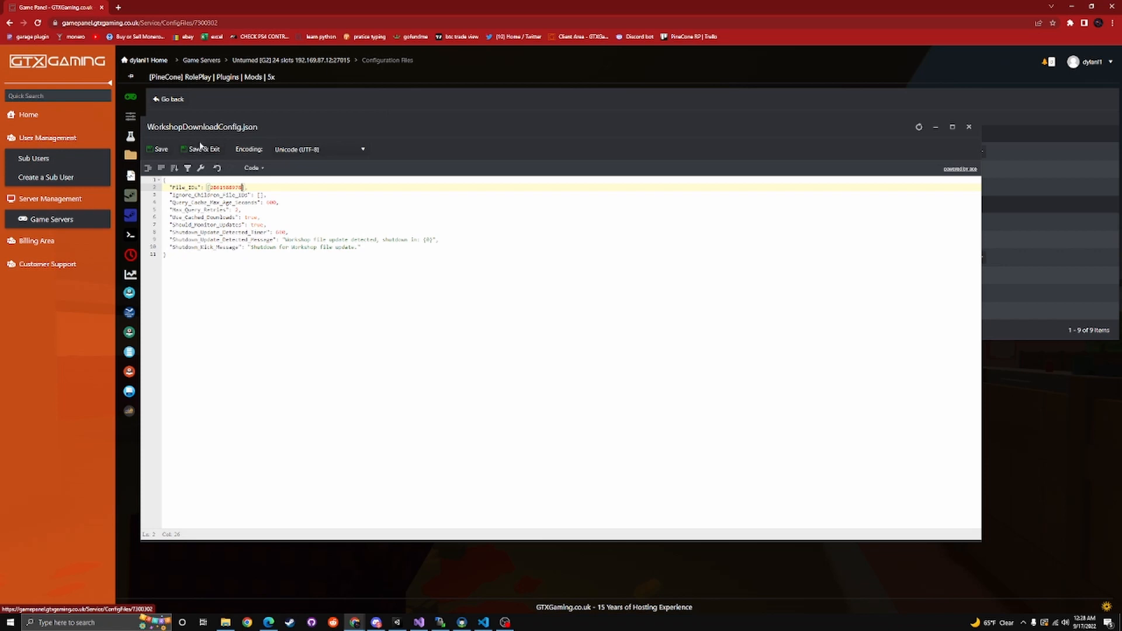
click(260, 195)
click(212, 151)
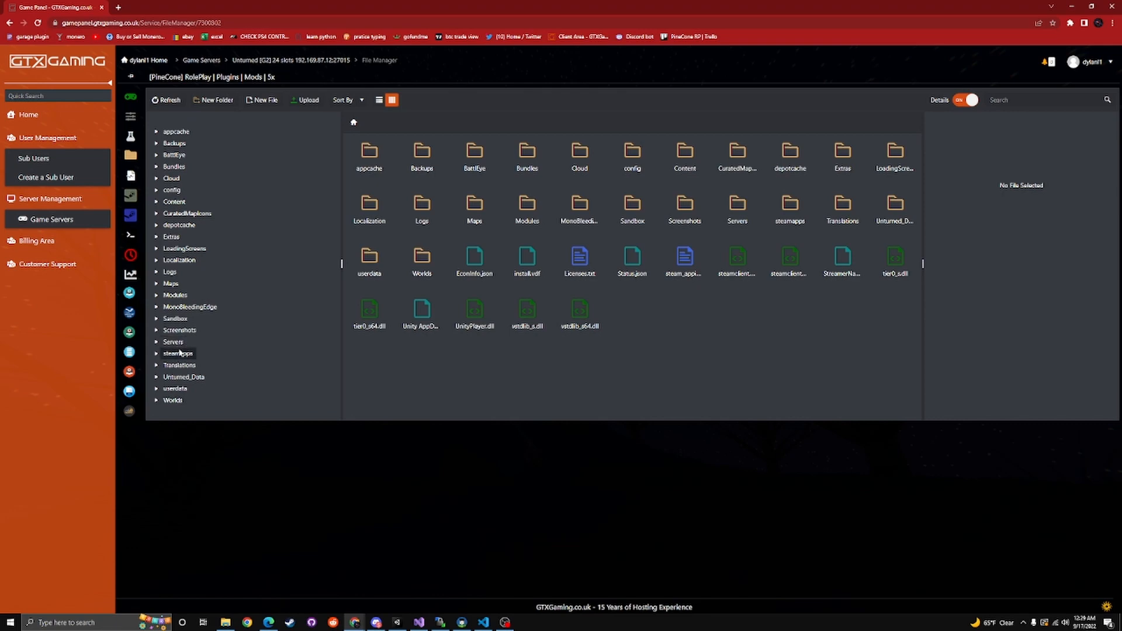
Browse the server files to Servers > Saved > Rocket, view its Plugins folder, and go to the Libraries folder
click(173, 343)
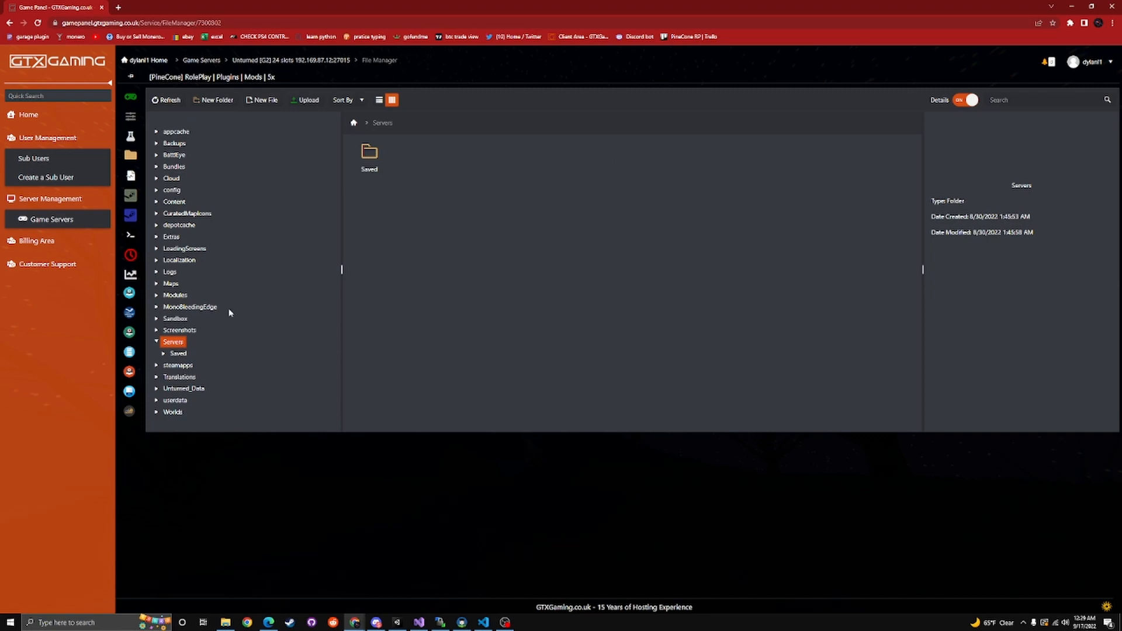
click(179, 354)
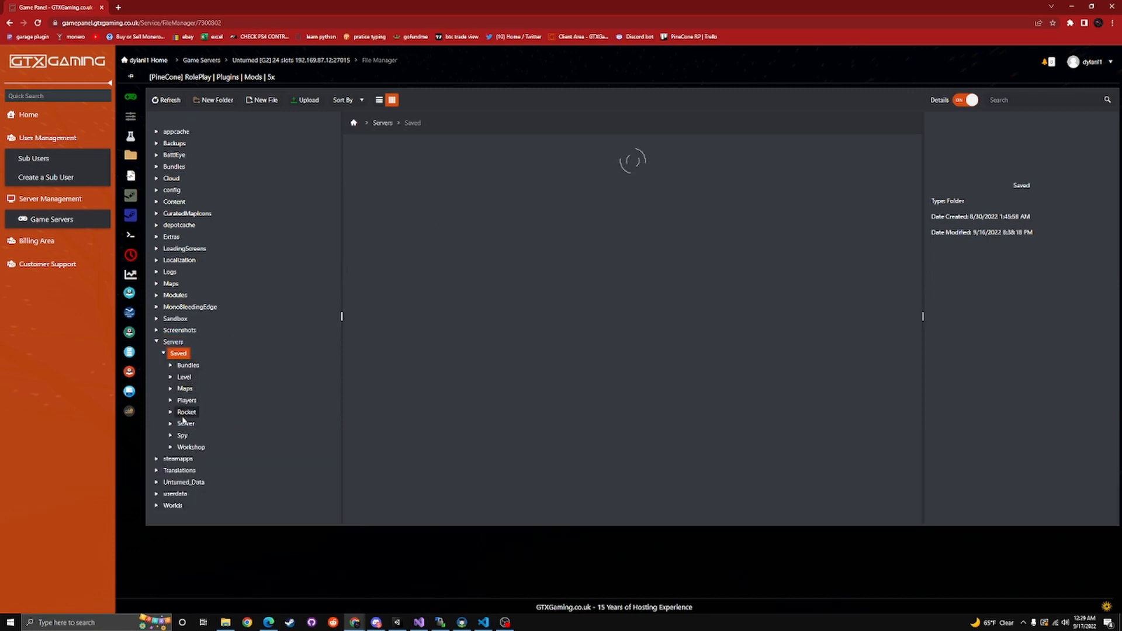
click(184, 415)
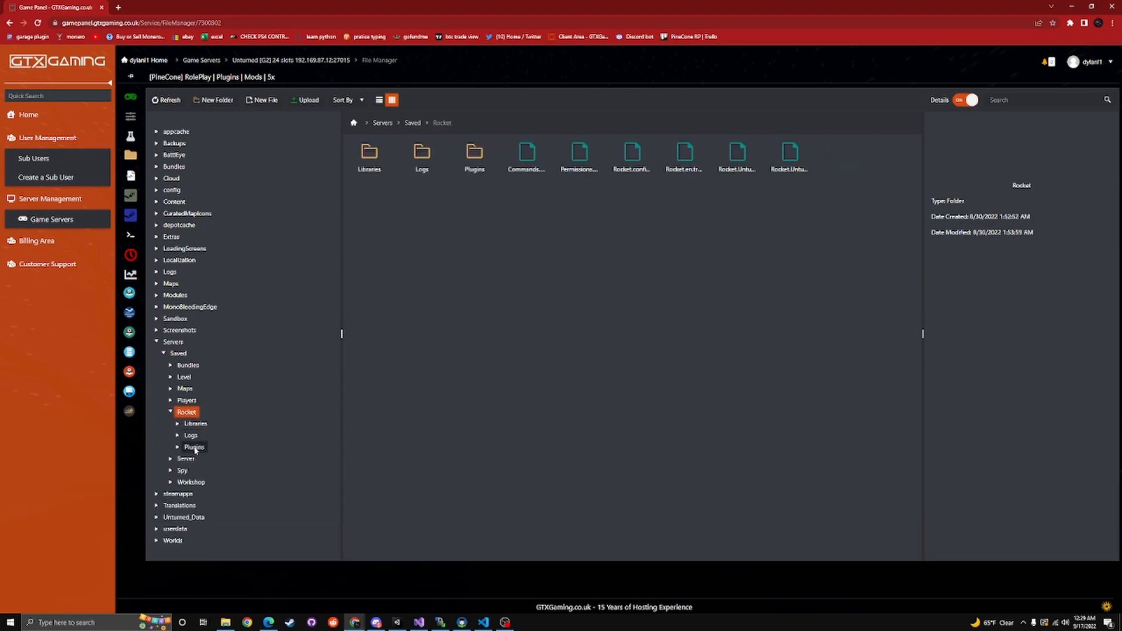
click(194, 448)
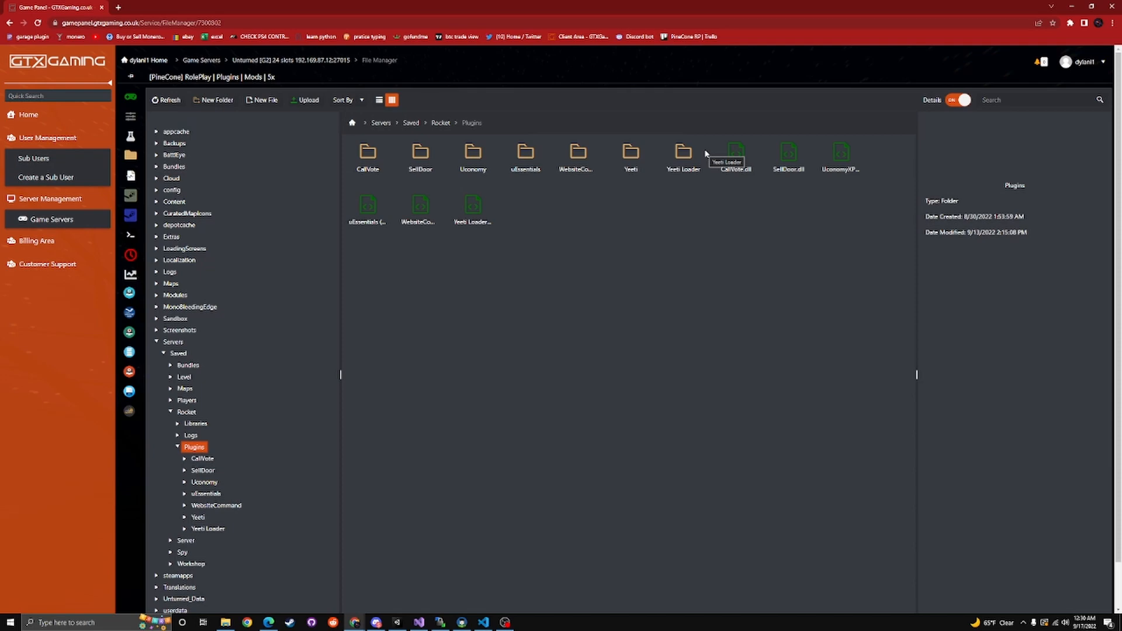
click(177, 448)
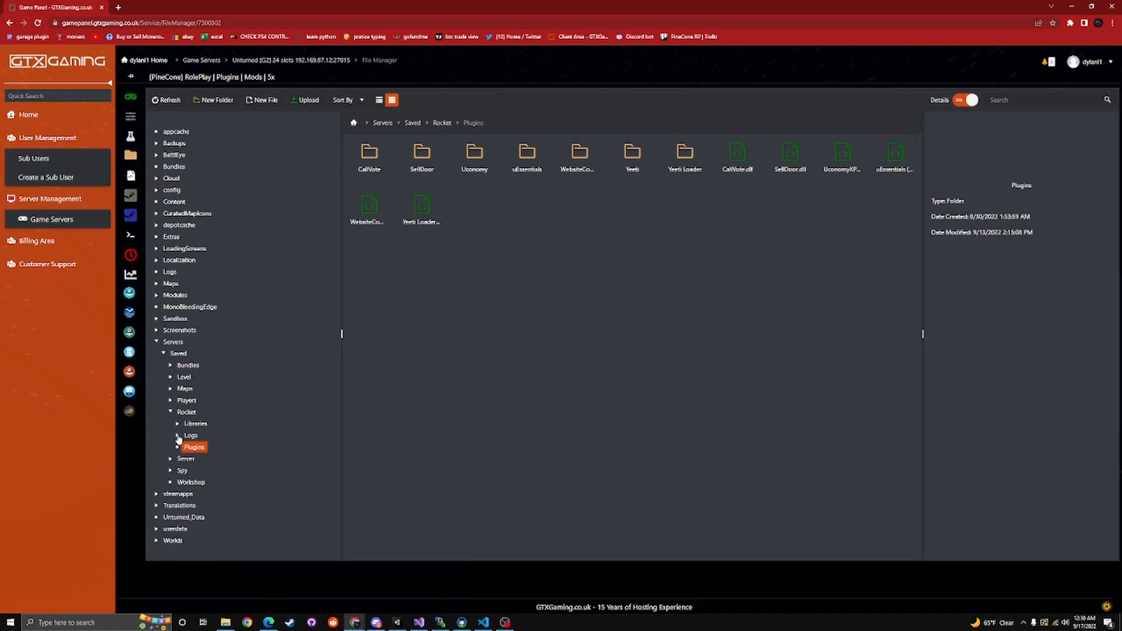
click(195, 423)
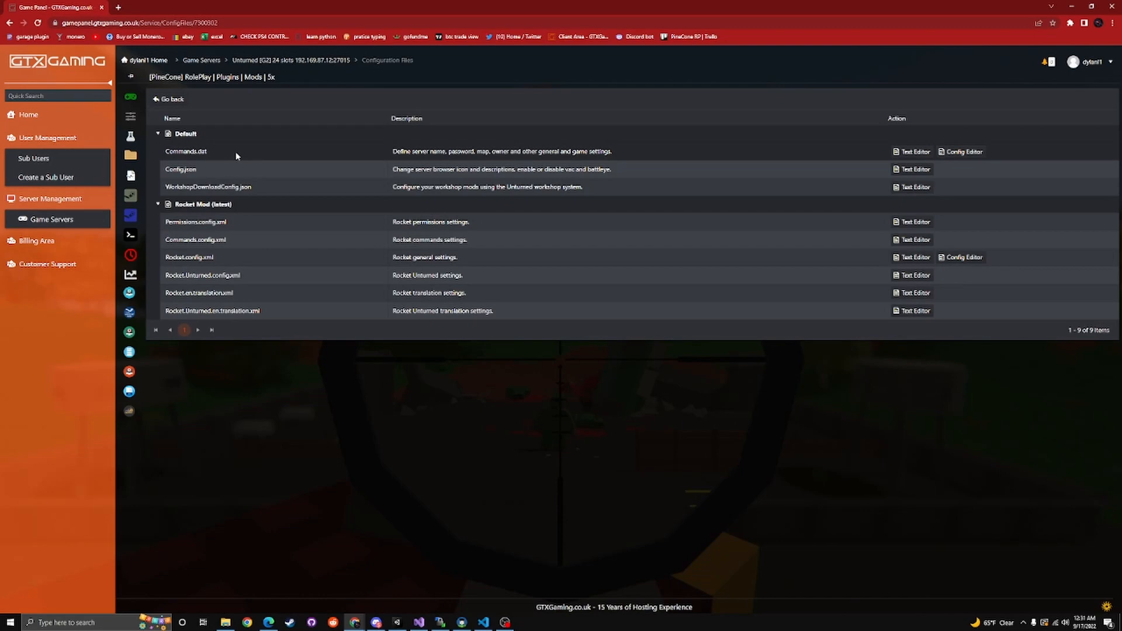
Examine the Rocket Mod configuration file list and review the permission groups of Permissions.config.xml in the text editor
mouse_move(134, 119)
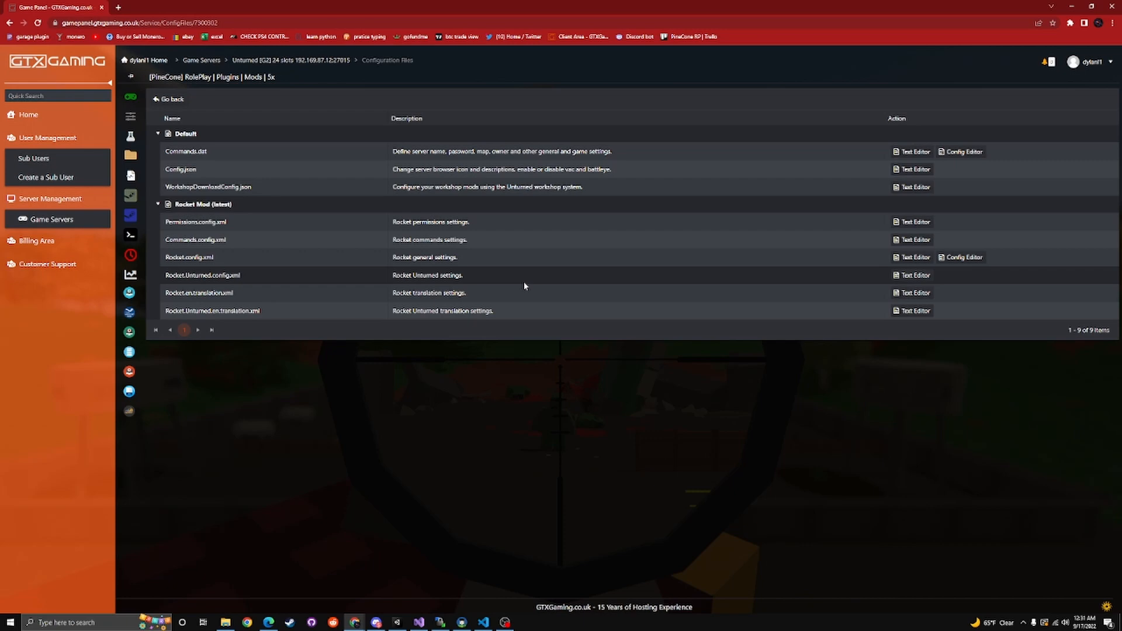
drag(162, 258, 285, 322)
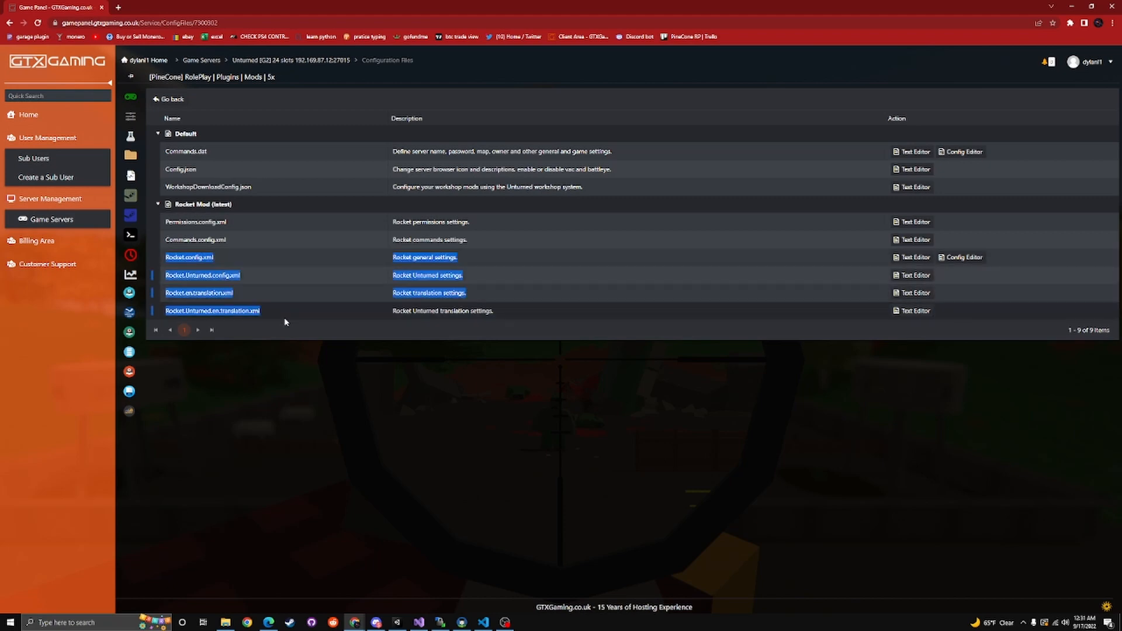
click(343, 303)
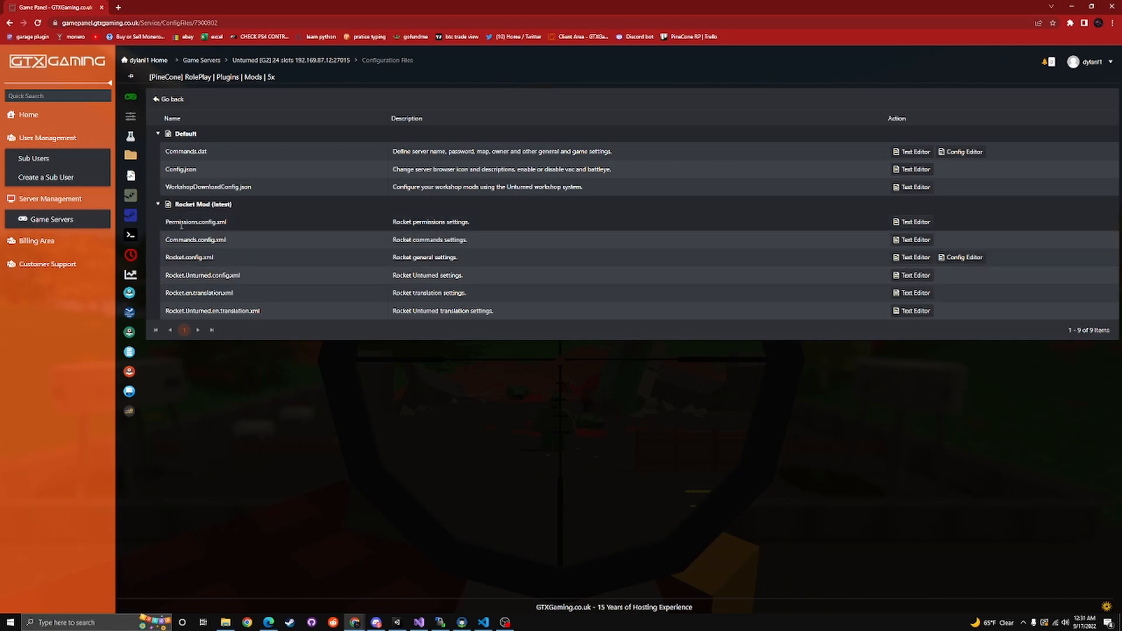
click(913, 222)
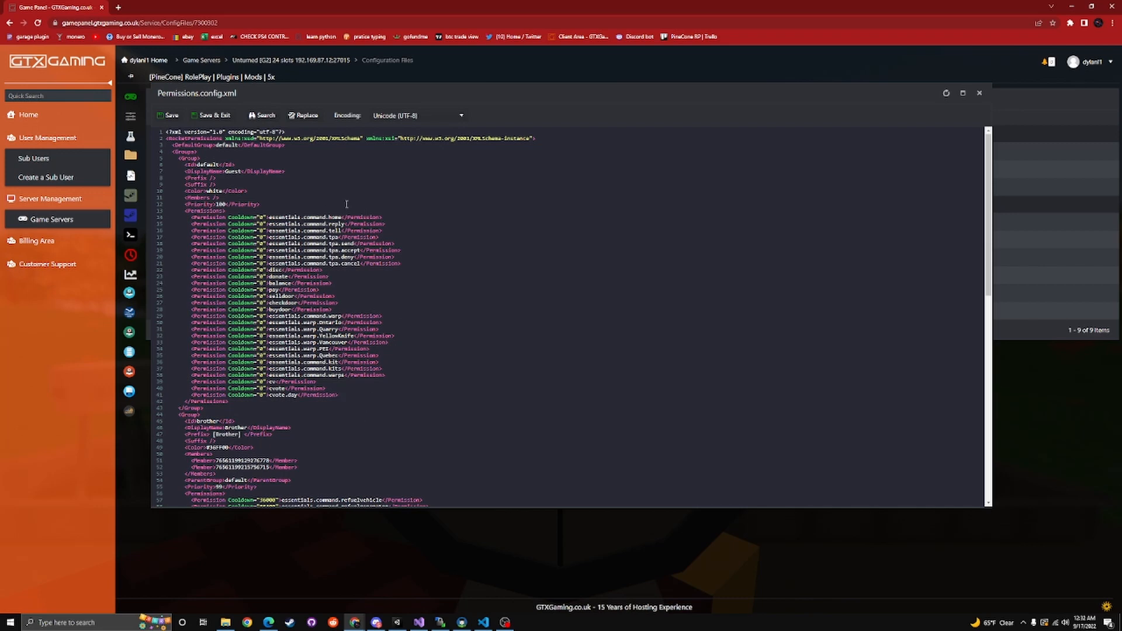
scroll(336, 355, down, 10)
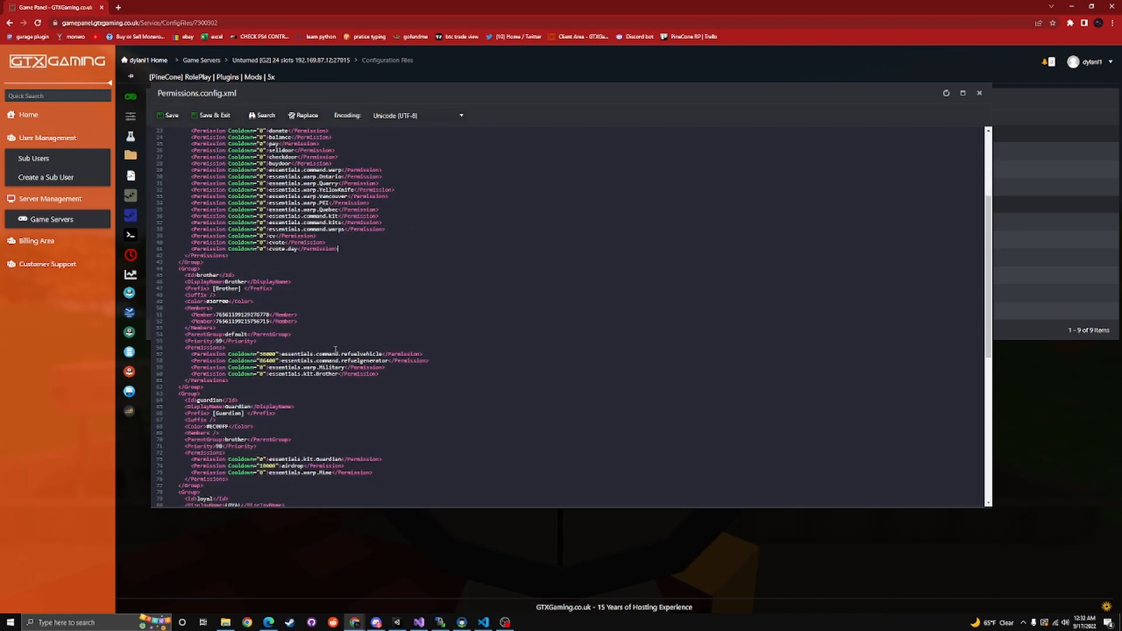
scroll(342, 329, up, 15)
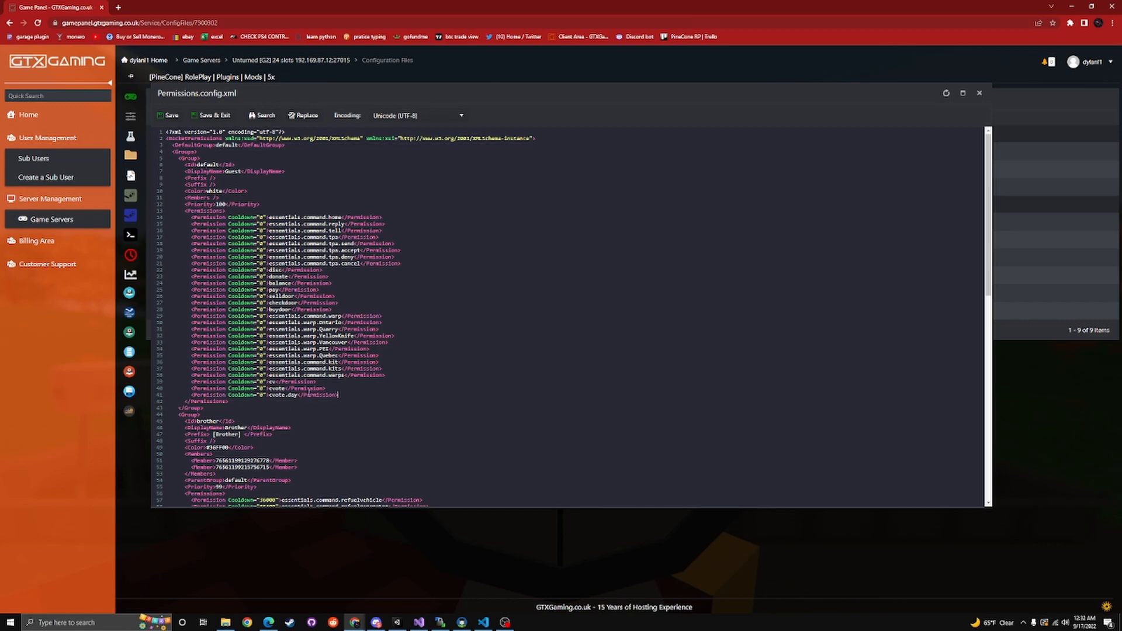
Delete and retype the capital P of a closing Permission tag in the default group, then save and close Permissions.config.xml
key(BackSpace)
text(p)
key(BackSpace)
text(ZP)
key(BackSpace)
key(BackSpace)
text(P)
click(170, 115)
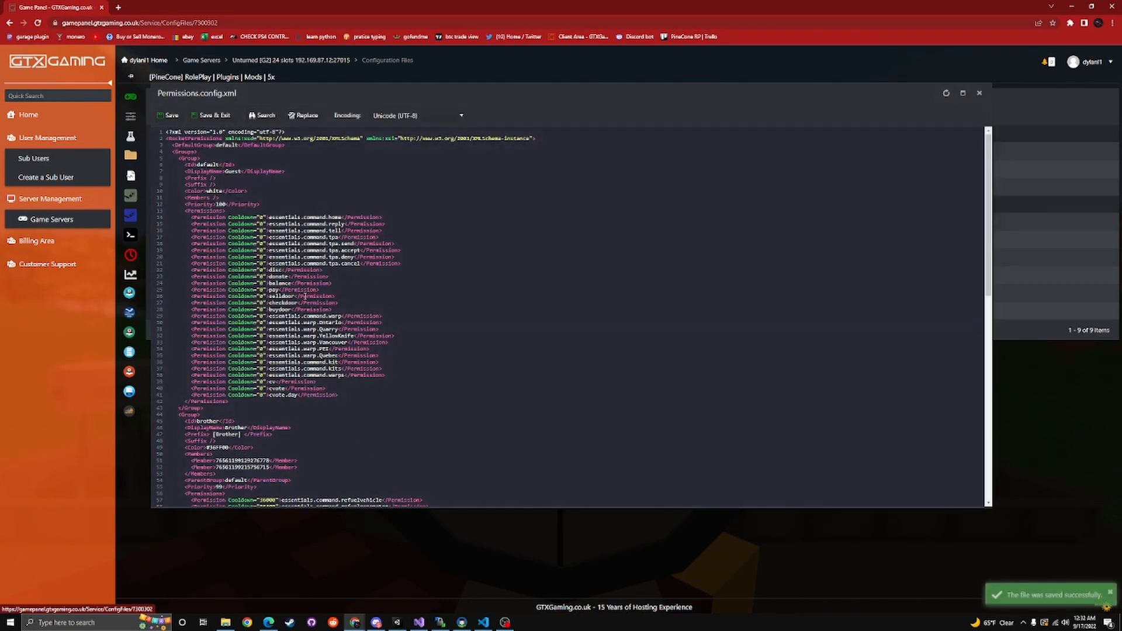
click(980, 93)
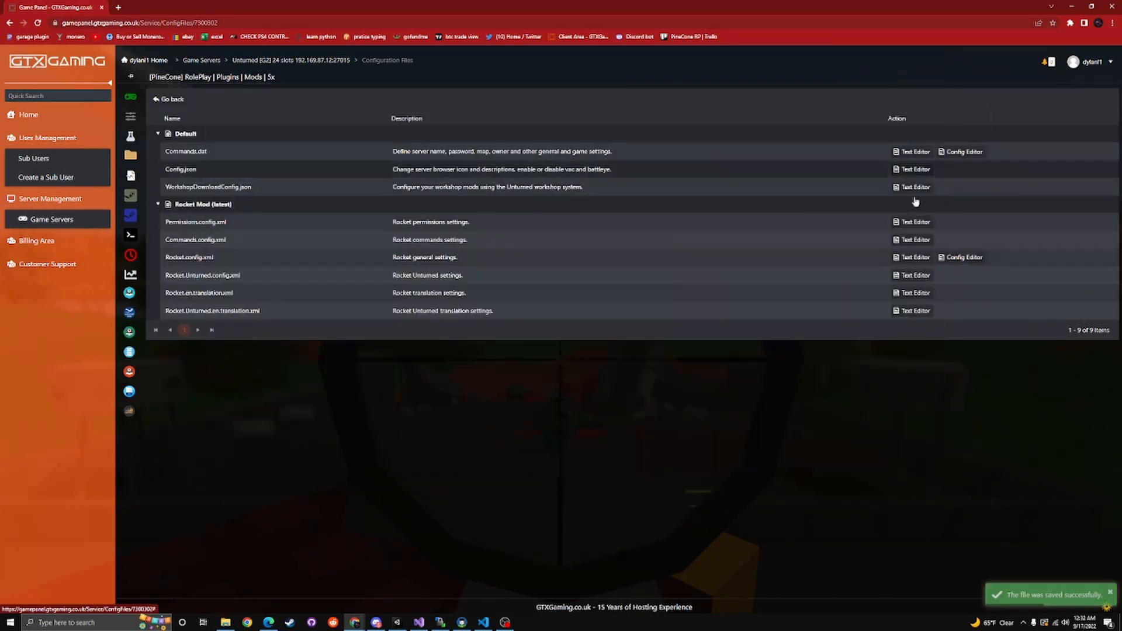
Open Commands.config.xml in the text editor and set the balance command's Enabled value to false
click(895, 242)
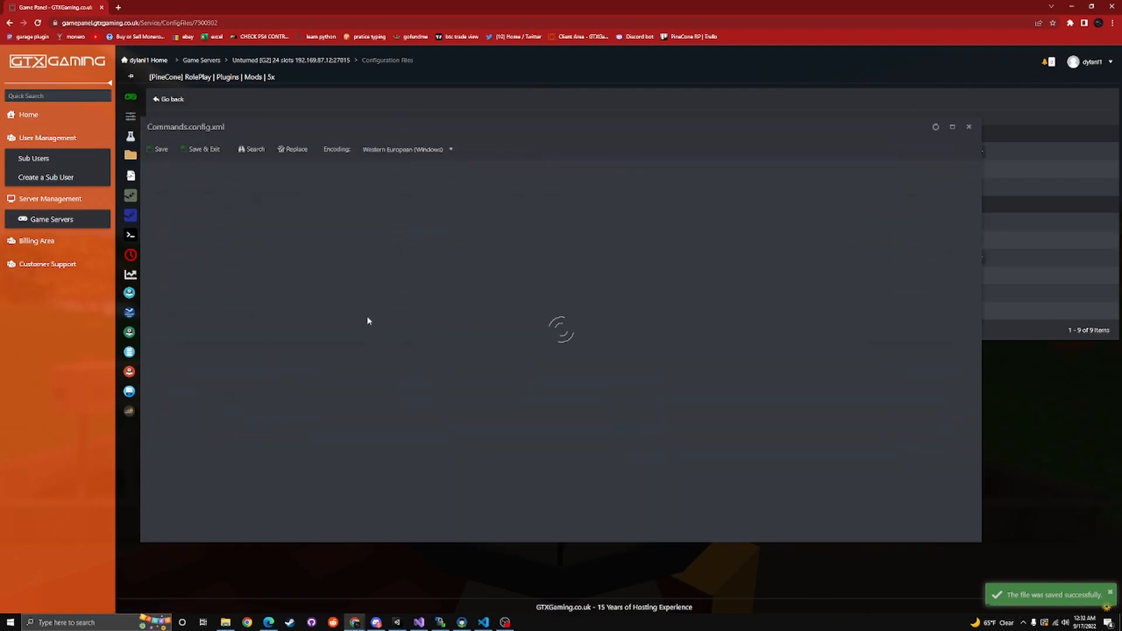
scroll(345, 292, down, 10)
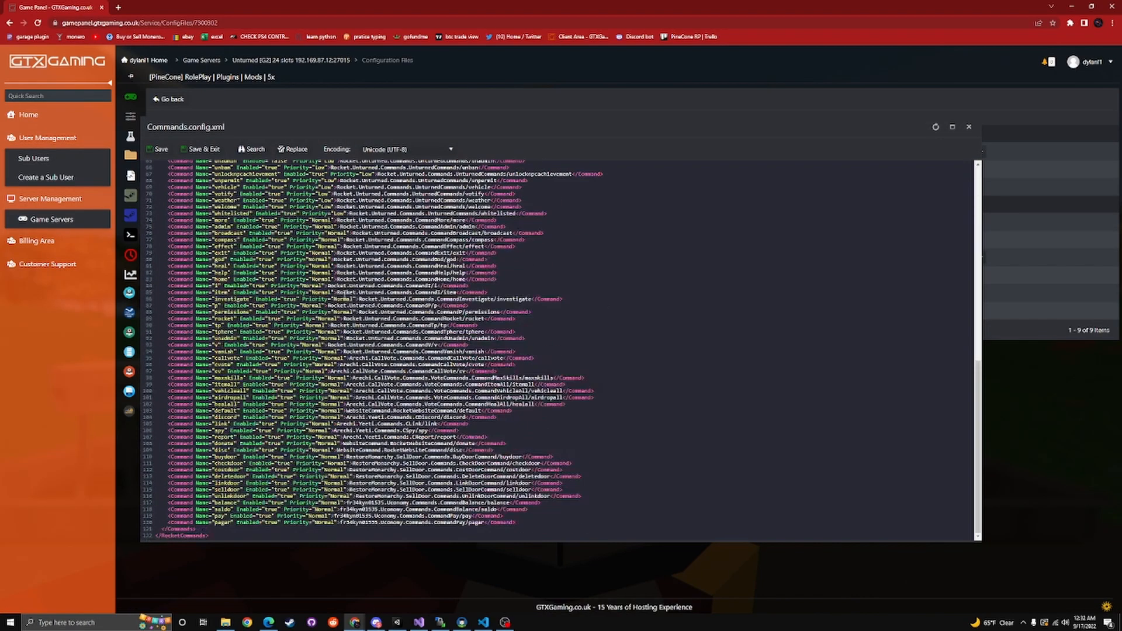
scroll(561, 351, up, 4)
scroll(363, 301, down, 4)
double_click(278, 504)
text(false)
Set the balance command's Enabled value back to true and save Commands.config.xml
key(BackSpace)
key(BackSpace)
key(BackSpace)
key(BackSpace)
key(BackSpace)
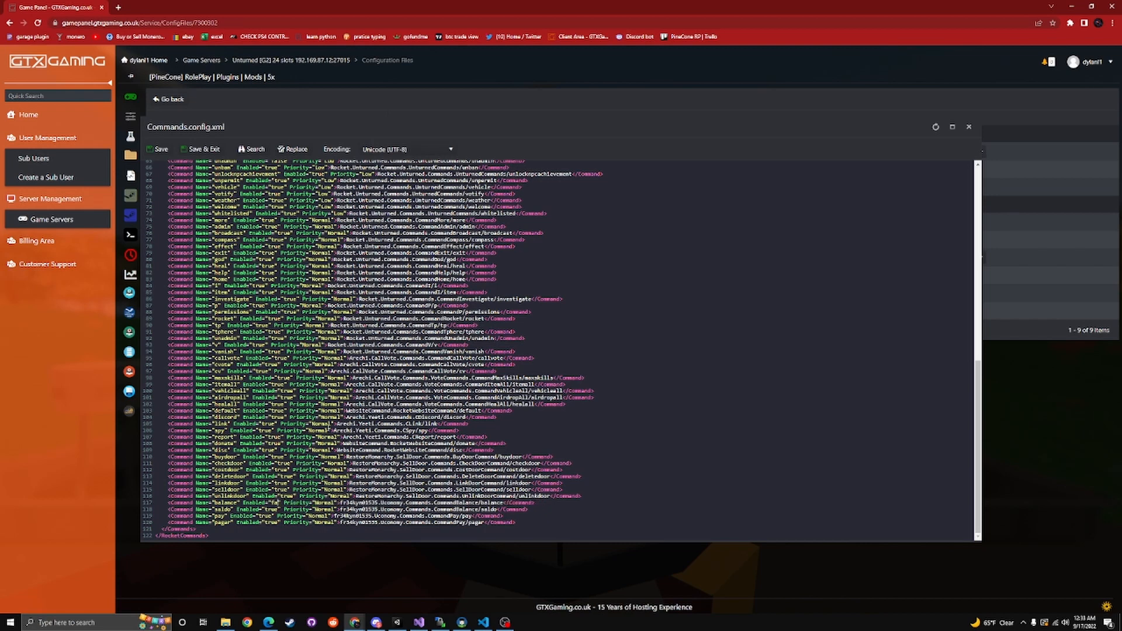
text(tur)
key(BackSpace)
key(BackSpace)
text(rue)
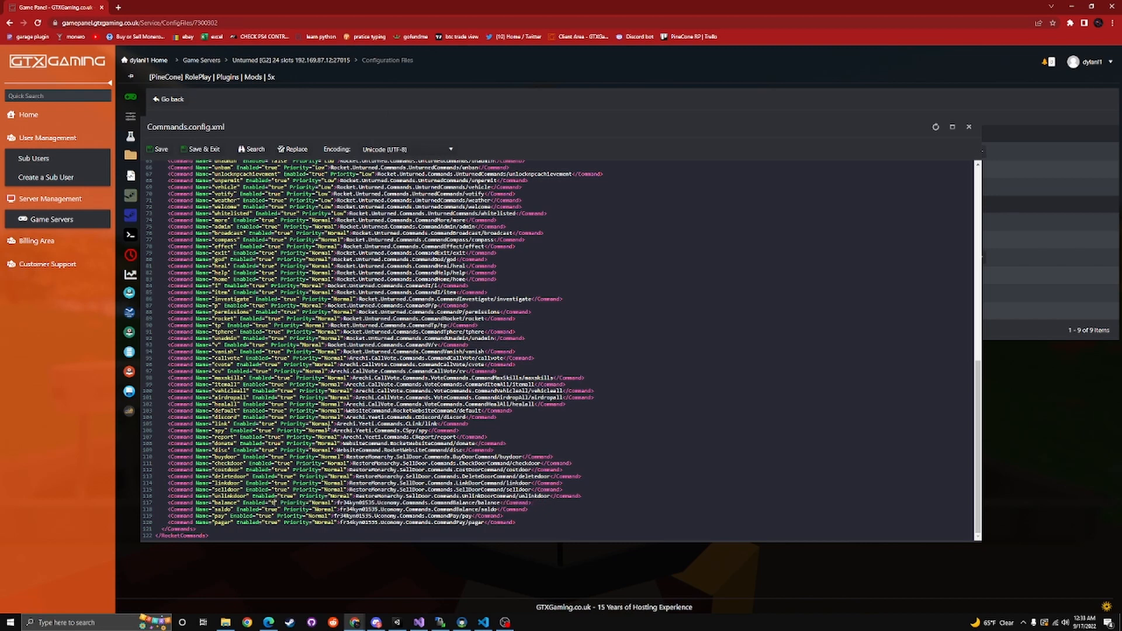
click(161, 150)
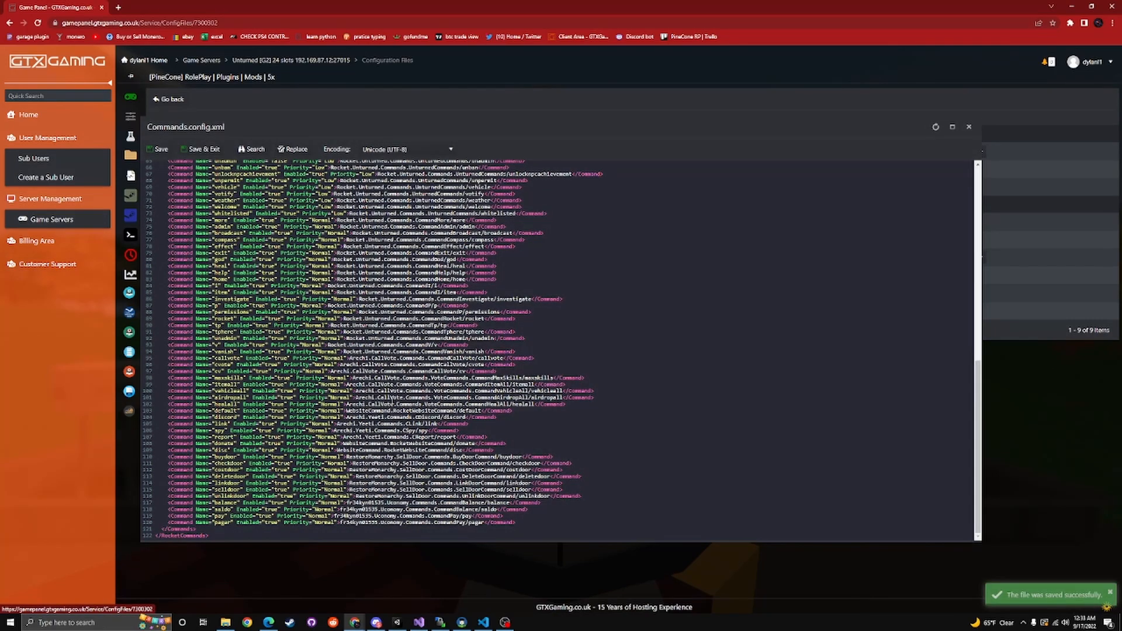
Review the full command list in Commands.config.xml, including the plugin commands at the end, and close the file
scroll(416, 402, up, 8)
scroll(416, 402, down, 5)
scroll(558, 351, down, 3)
scroll(316, 392, up, 7)
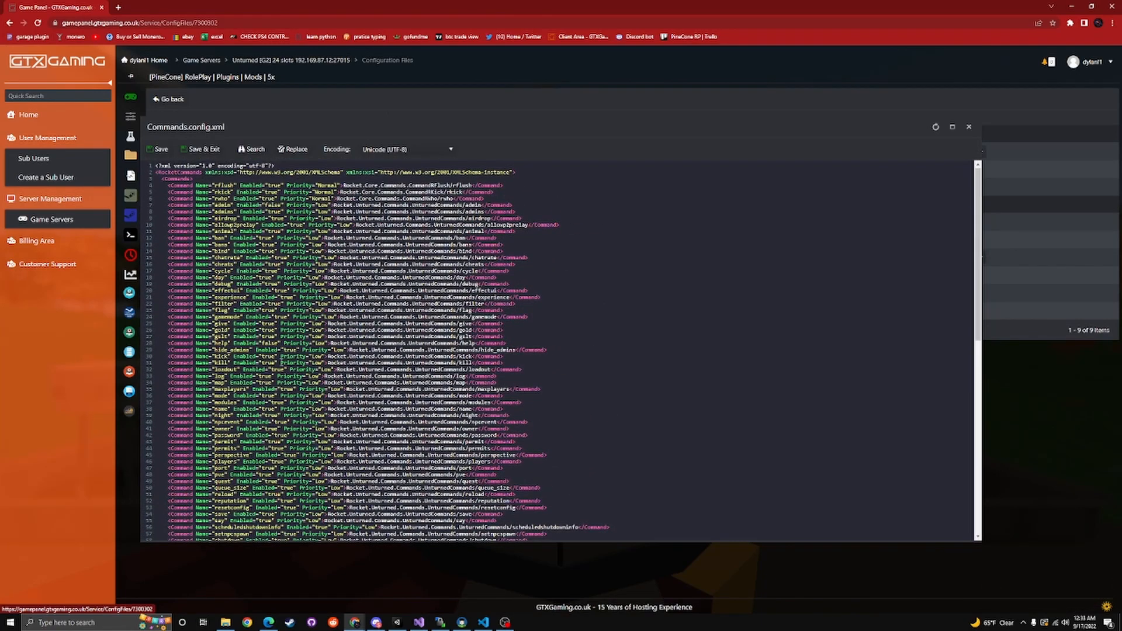
scroll(479, 284, down, 7)
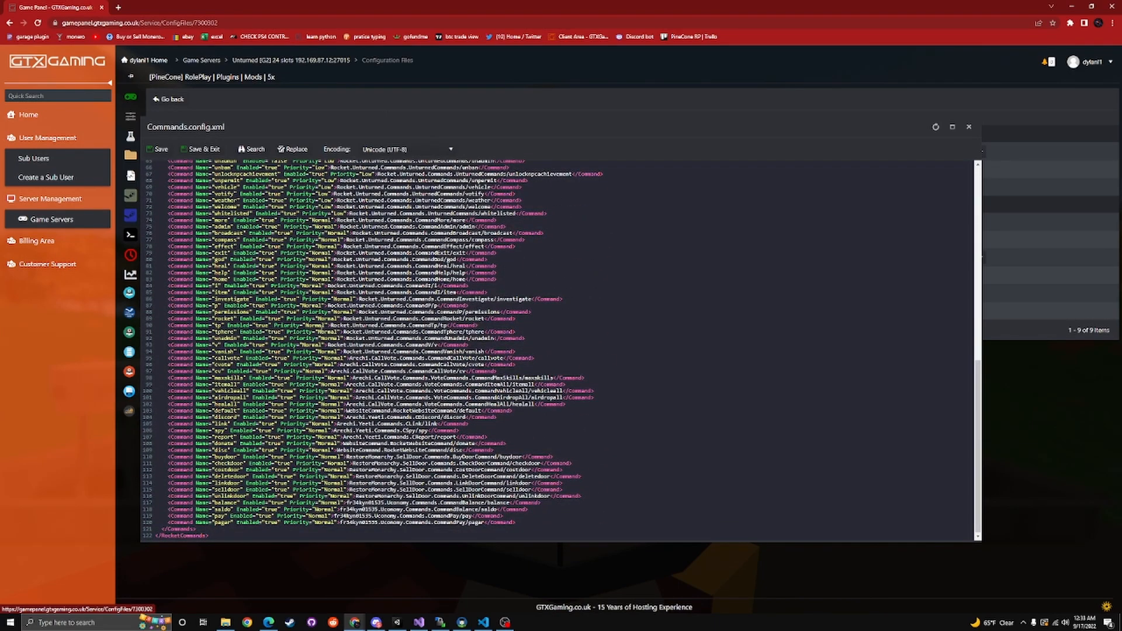
scroll(323, 328, up, 7)
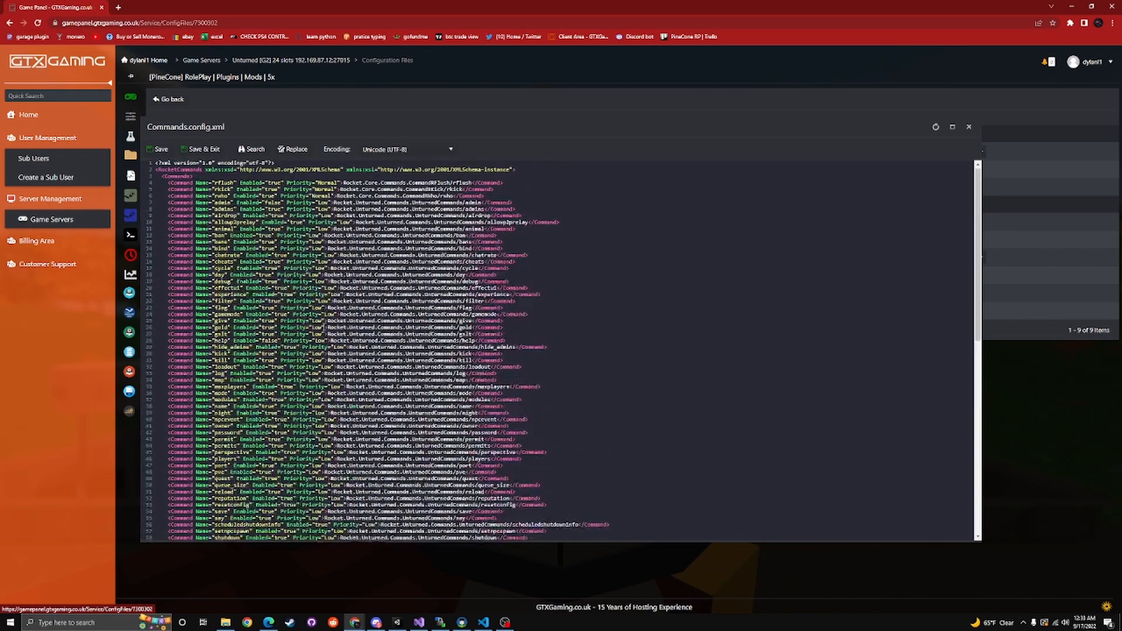
scroll(326, 316, down, 7)
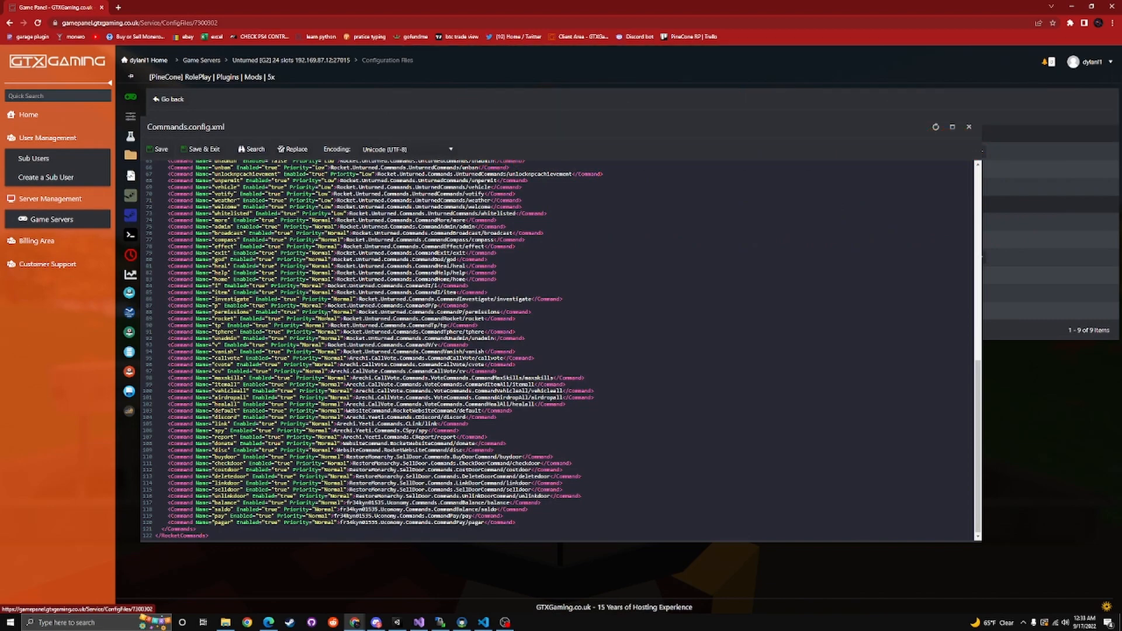
scroll(448, 262, up, 5)
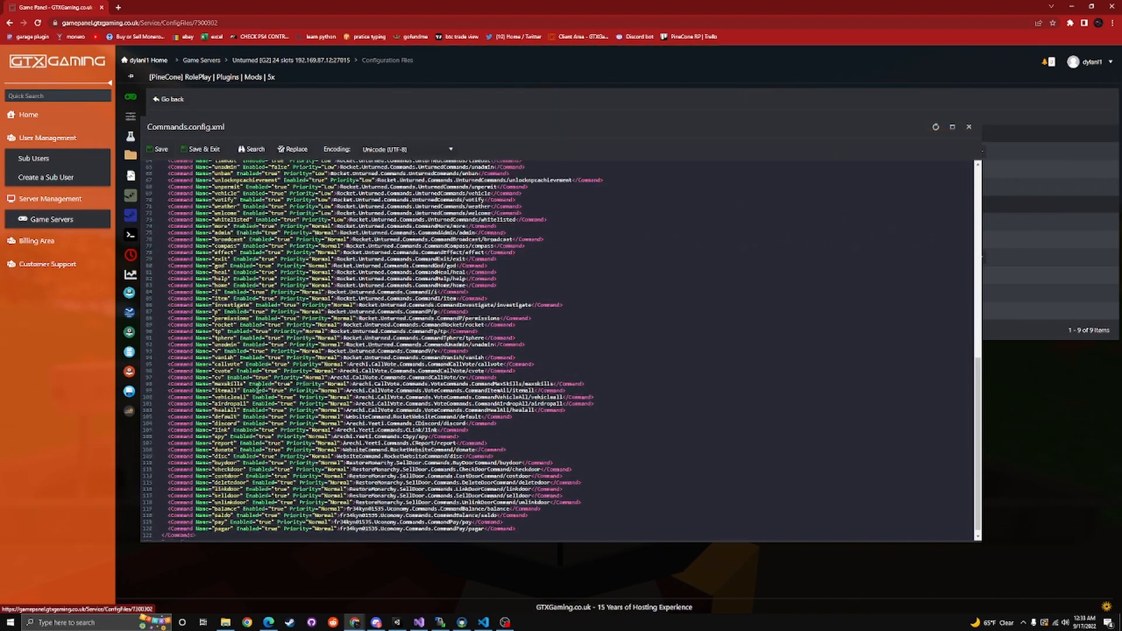
scroll(448, 262, down, 6)
scroll(449, 262, up, 1)
scroll(448, 261, up, 10)
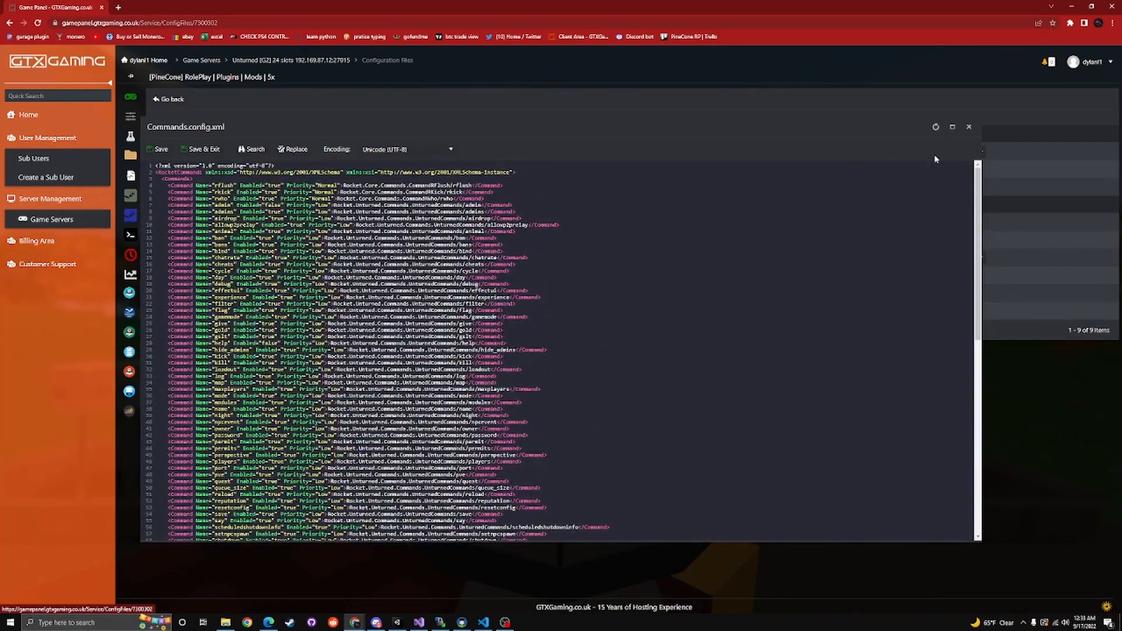
click(969, 126)
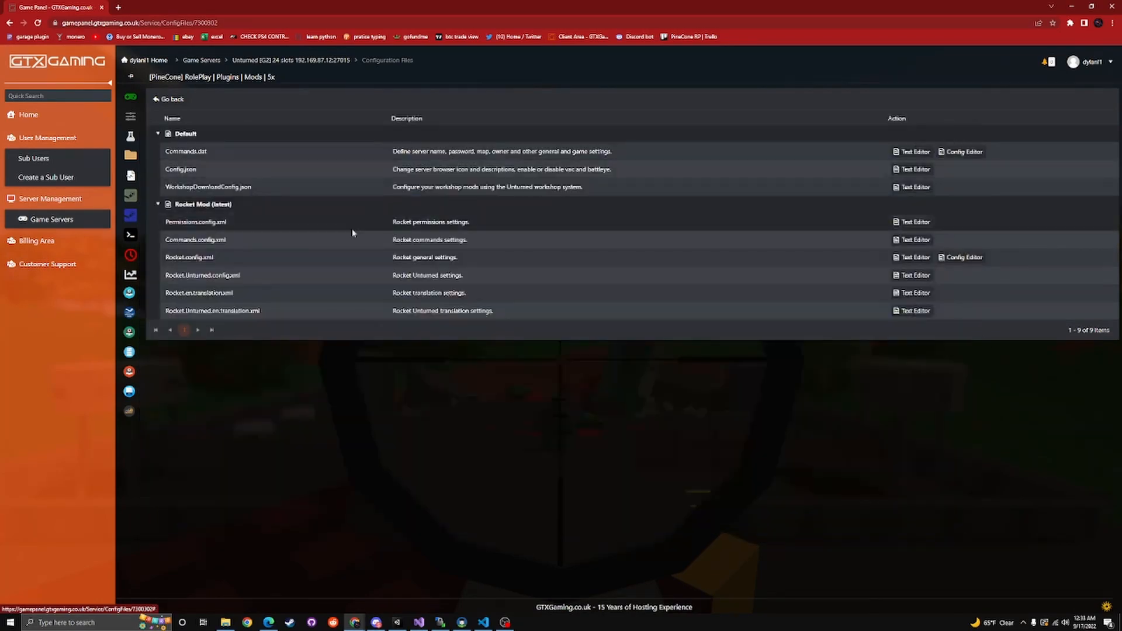
Open Permissions.config.xml in the text editor and place the cursor on the default group's cvote.day permission line
click(912, 223)
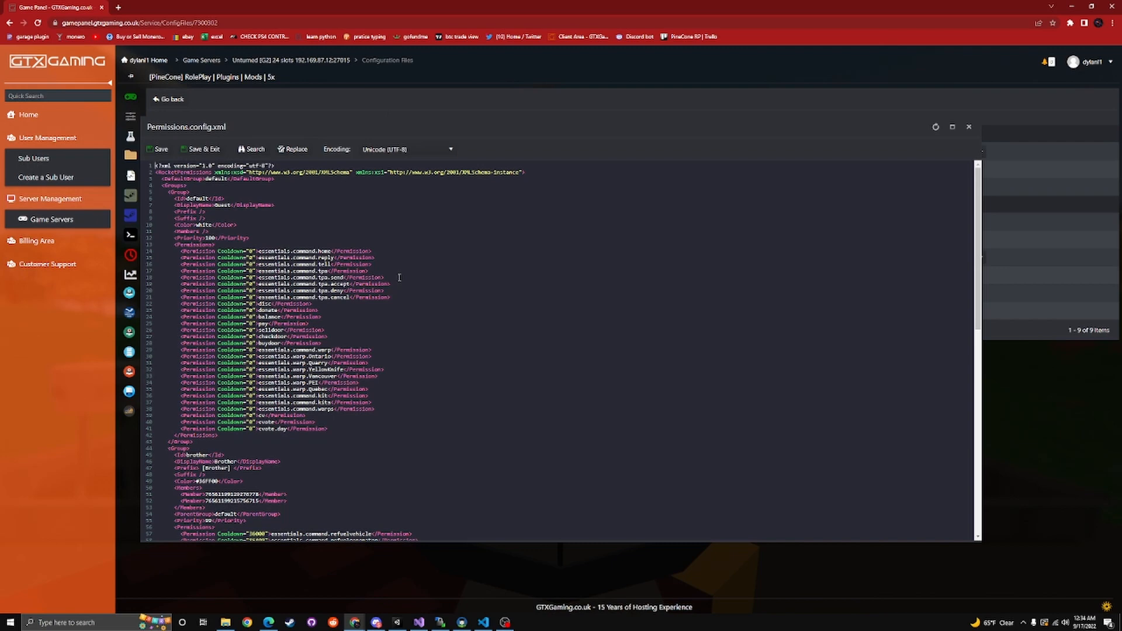
click(341, 432)
Open the TH3AL3X/uEssentials GitHub repository in a new browser tab and follow the wiki link in its README
click(118, 7)
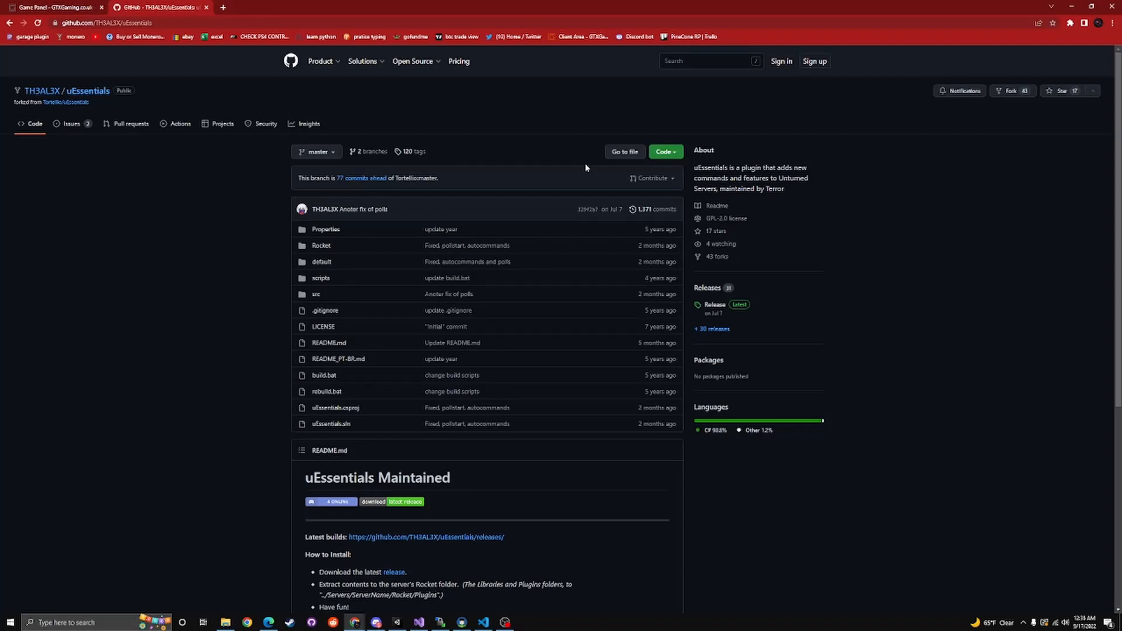
scroll(571, 230, down, 3)
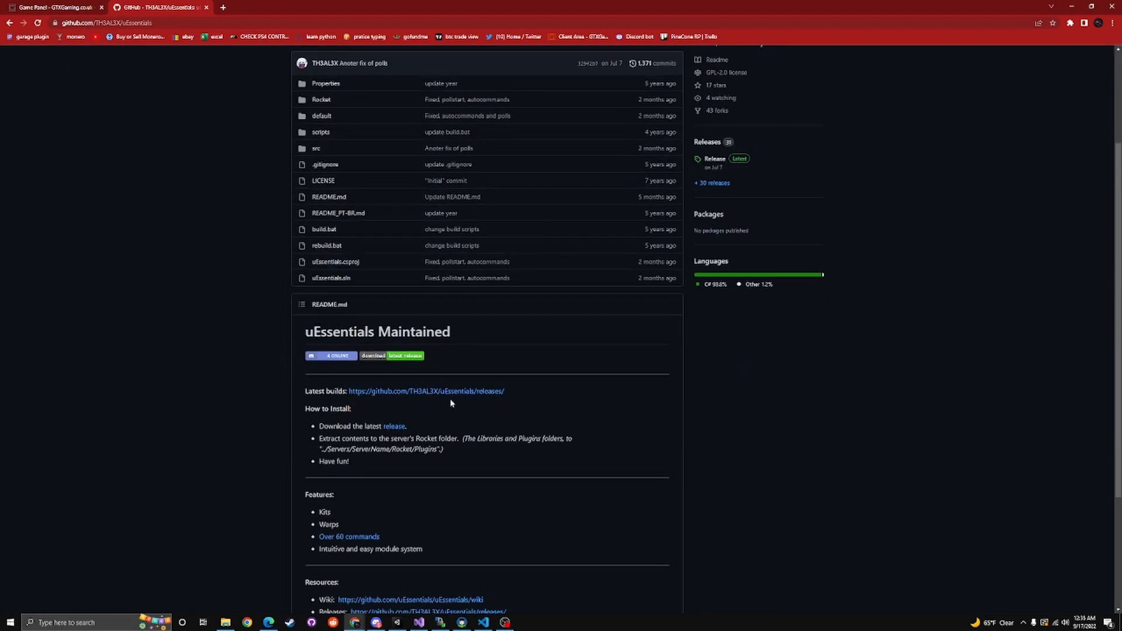
scroll(450, 403, down, 3)
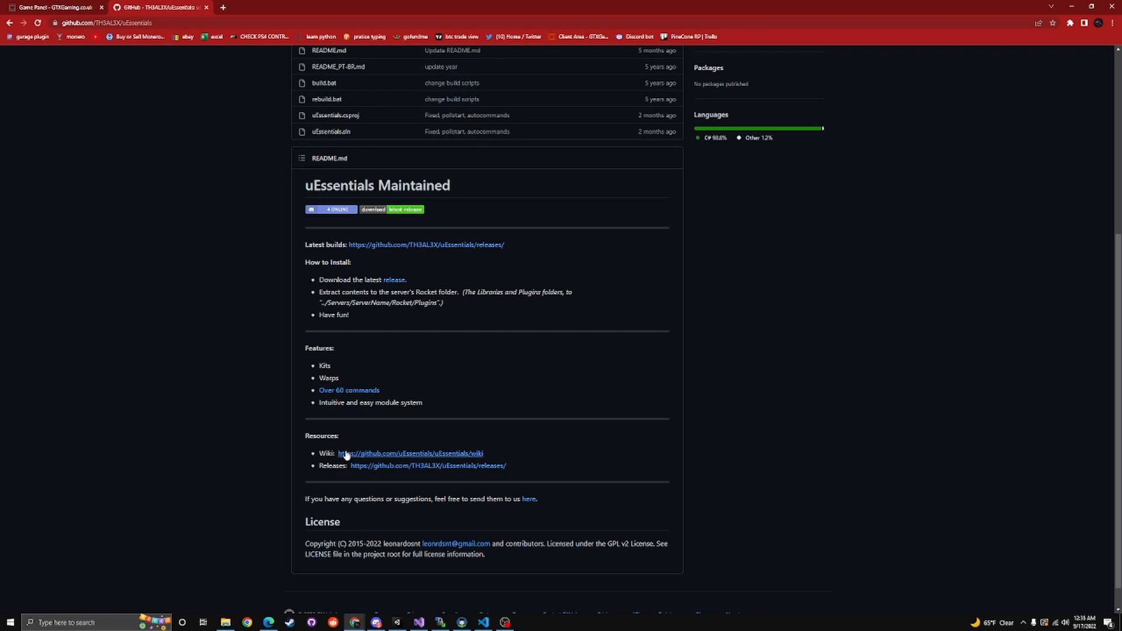
click(374, 456)
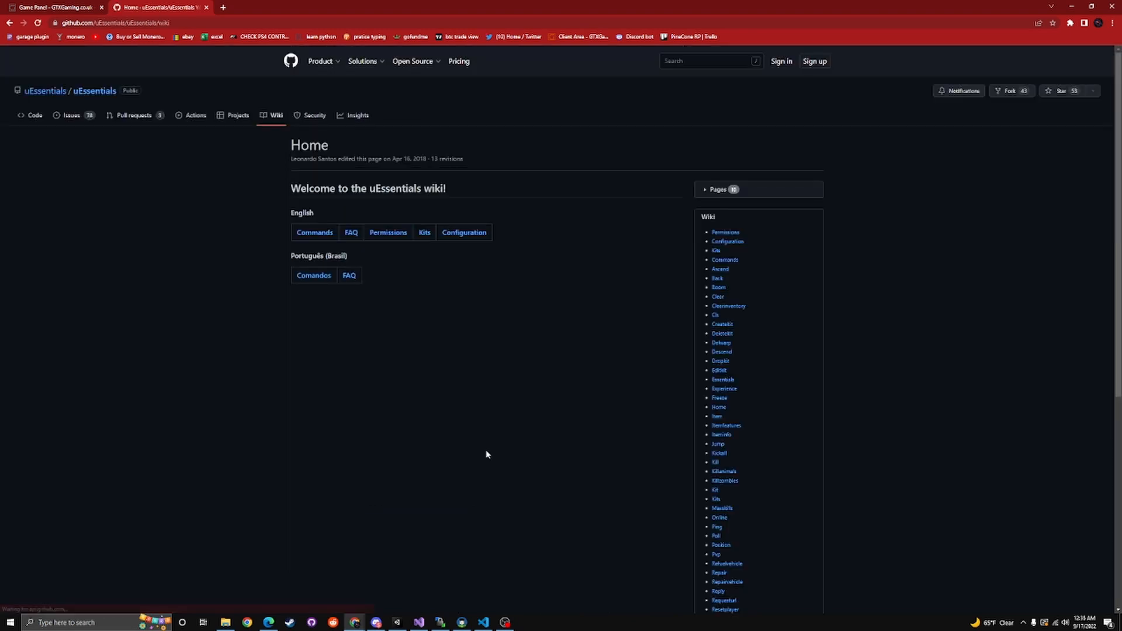
Open the English Commands page of the uEssentials wiki and review each command's usage and permissions
scroll(439, 284, down, 1)
scroll(522, 306, up, 1)
click(328, 233)
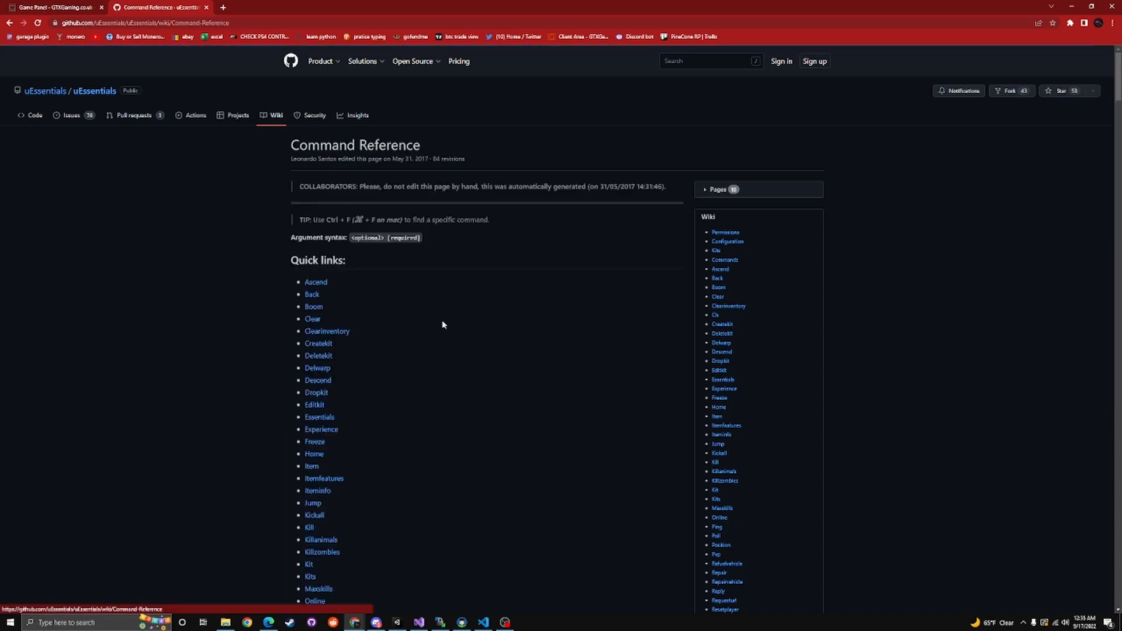
scroll(386, 323, down, 15)
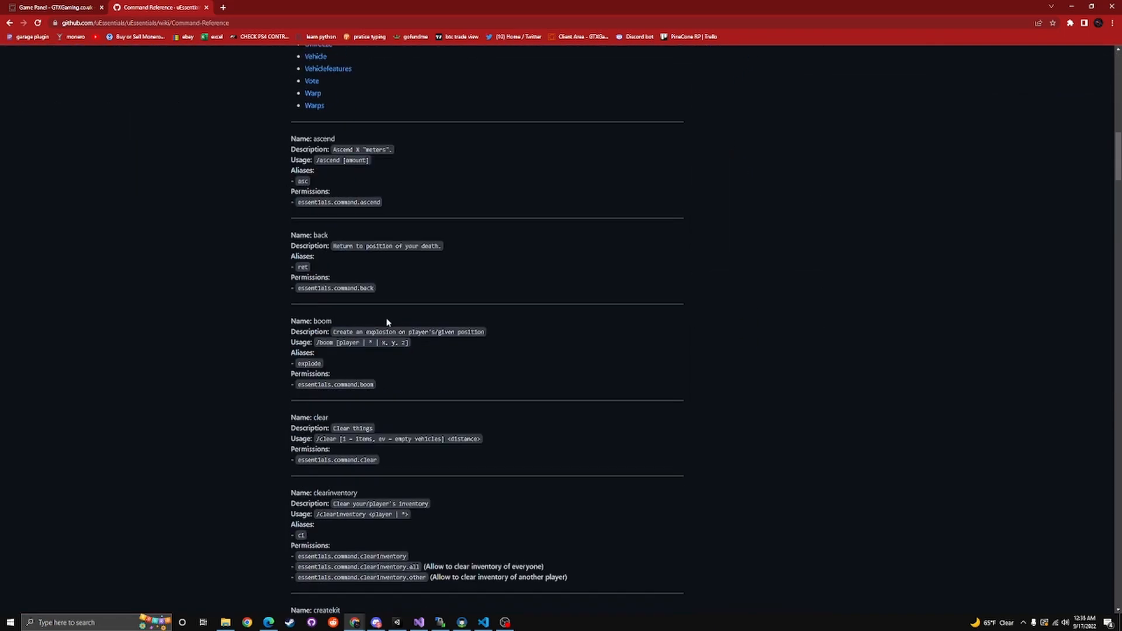
Examine the usage and permission names of the ascend through dropkit entries in the uEssentials command reference
scroll(389, 369, down, 3)
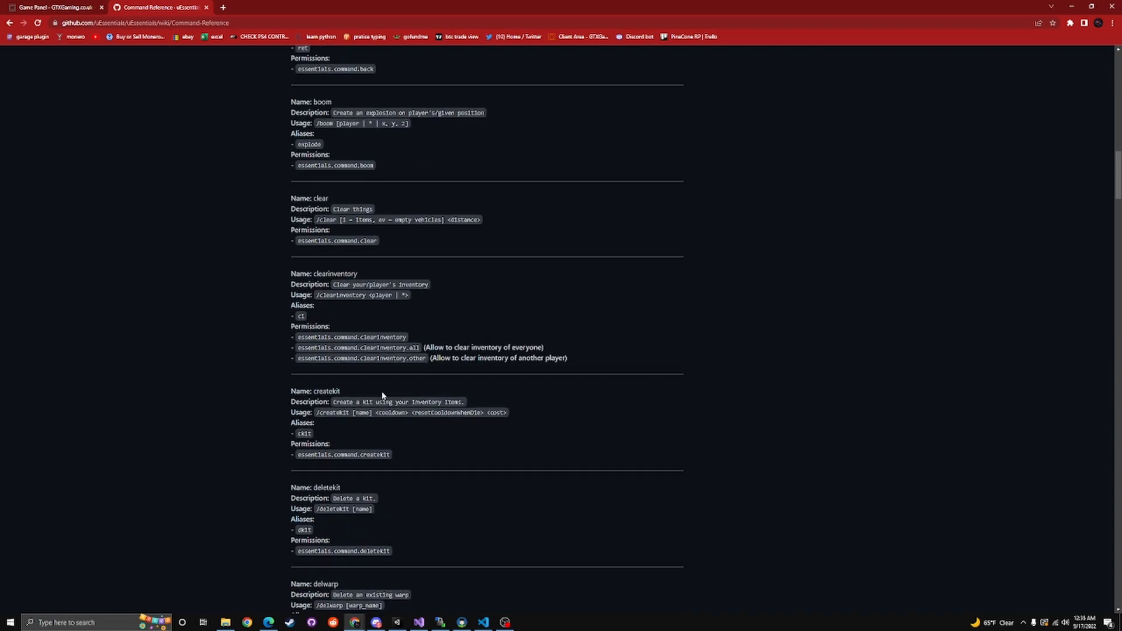
scroll(389, 422, down, 1)
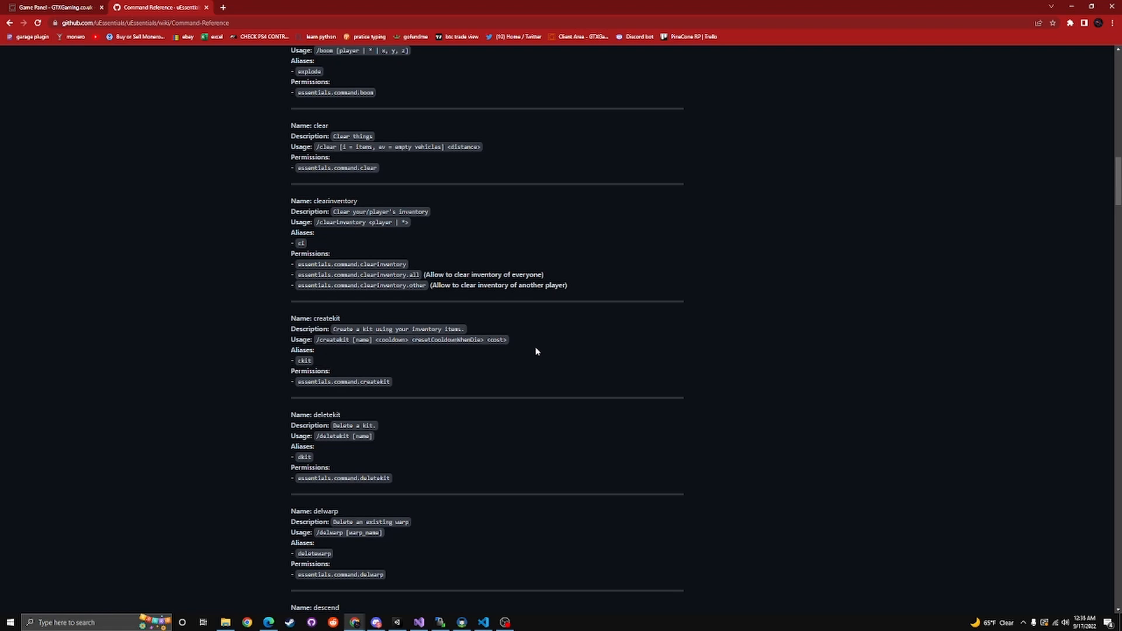
scroll(514, 359, down, 1)
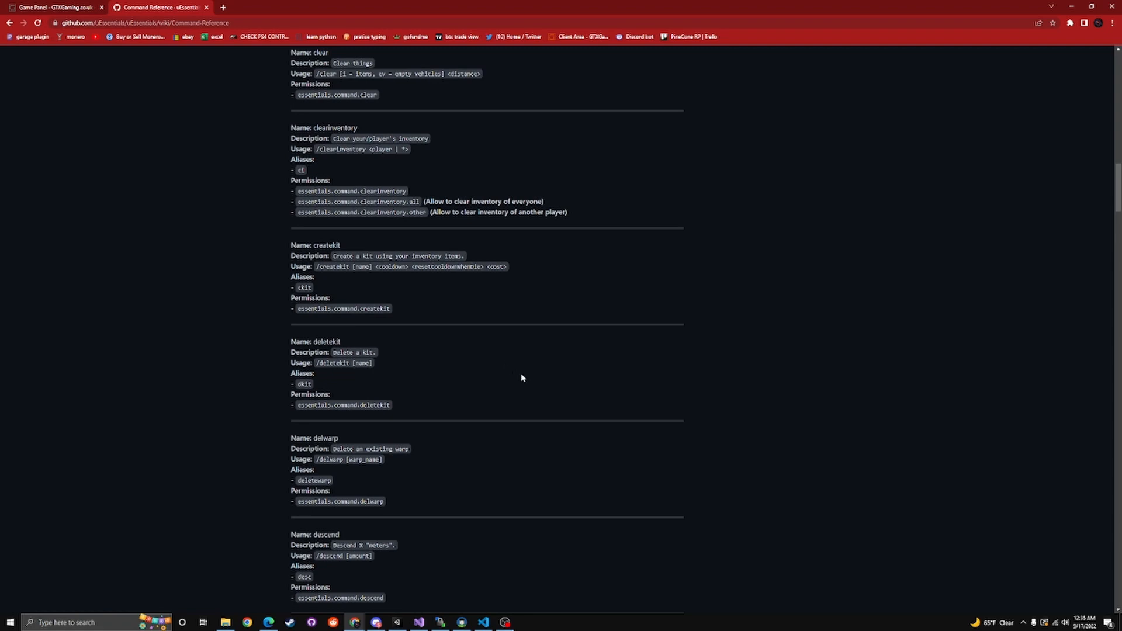
scroll(522, 377, up, 10)
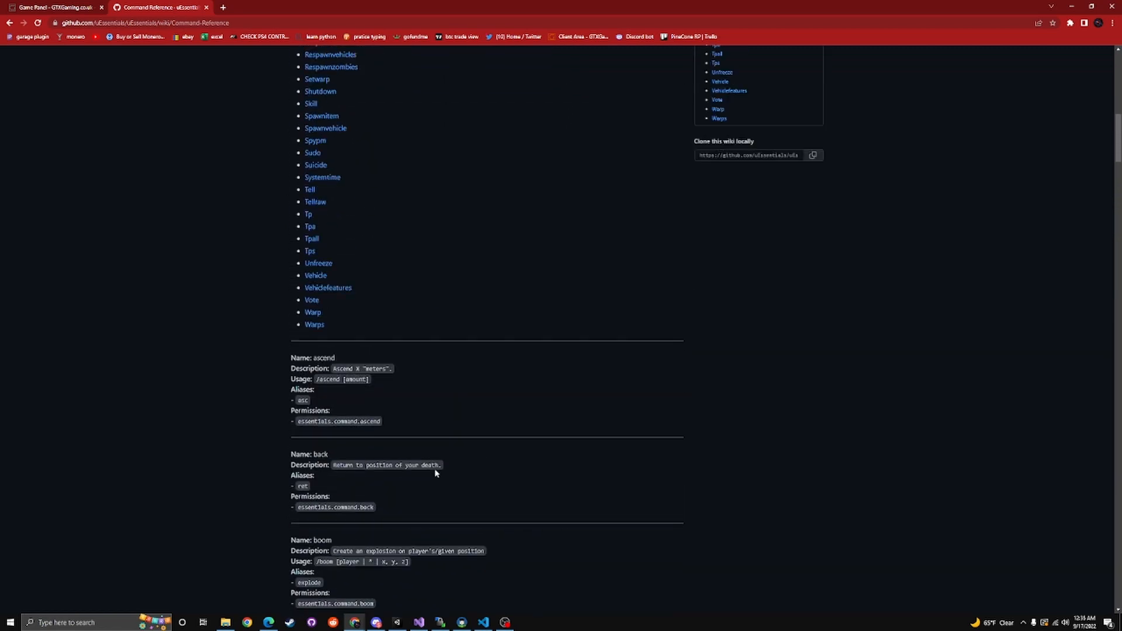
scroll(436, 473, down, 4)
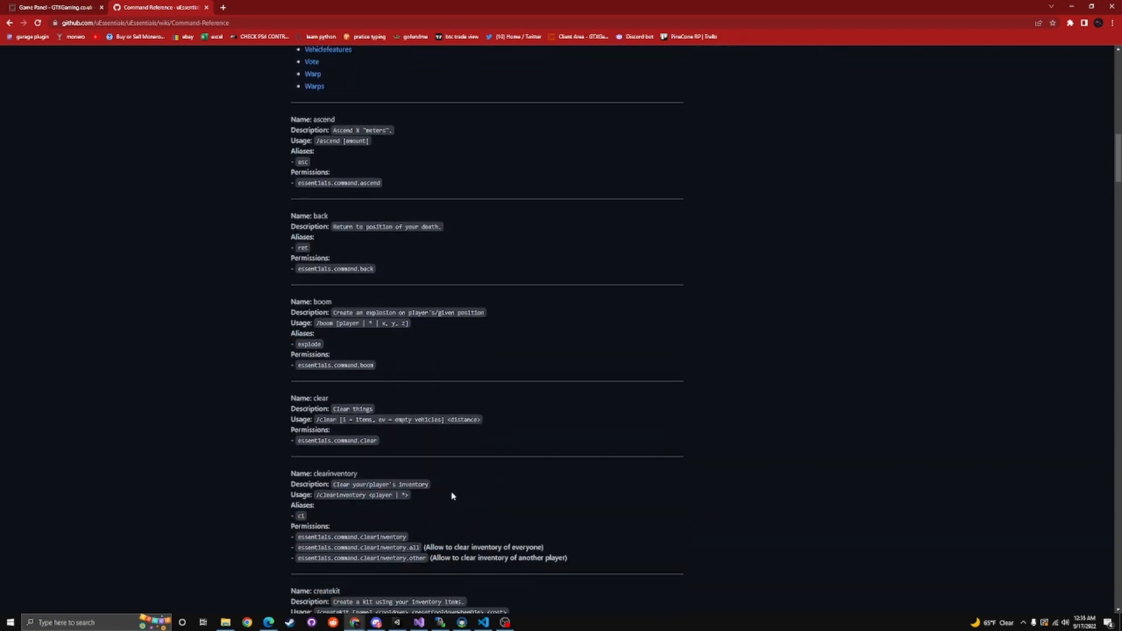
scroll(452, 495, down, 2)
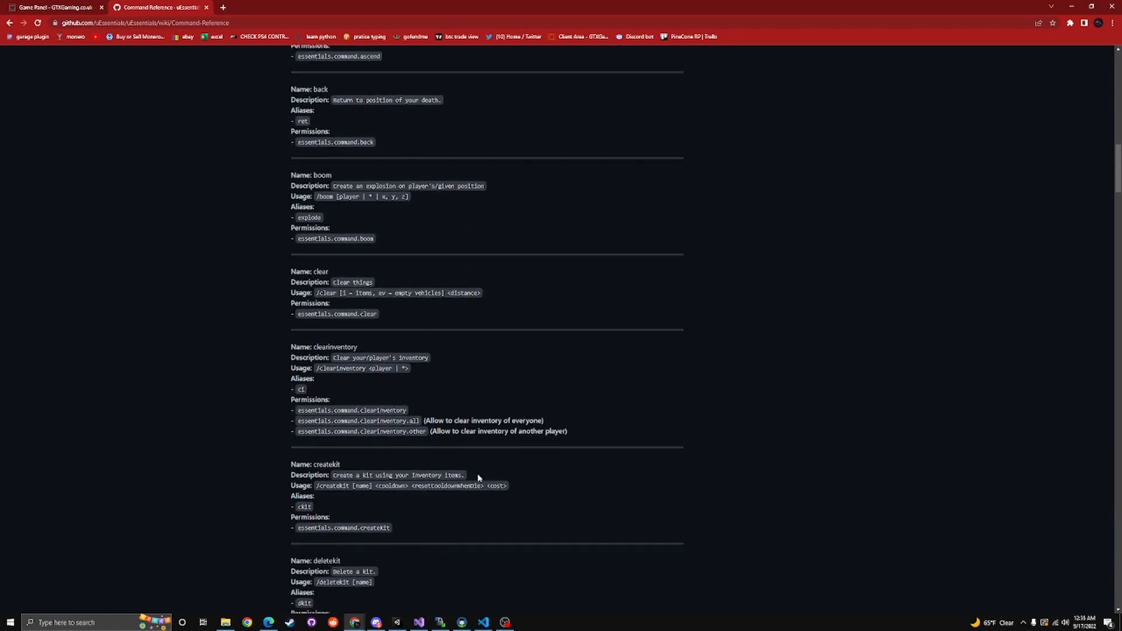
scroll(476, 472, down, 2)
scroll(424, 437, down, 4)
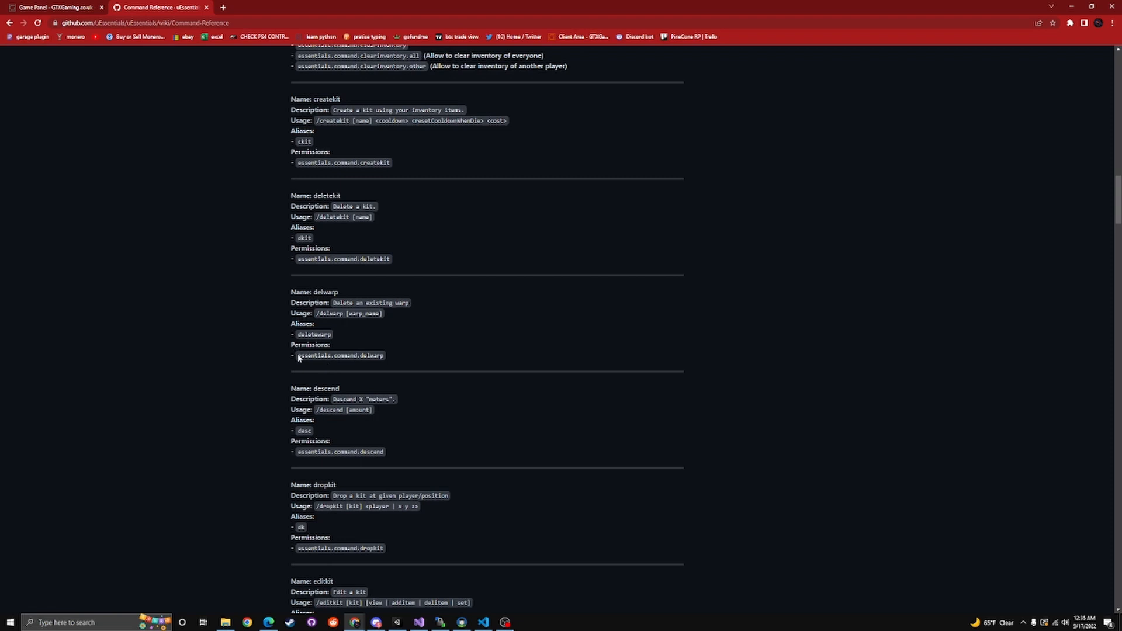
Copy the permission name essentials.command.delwarp from the wiki's delwarp entry
drag(297, 354, 388, 358)
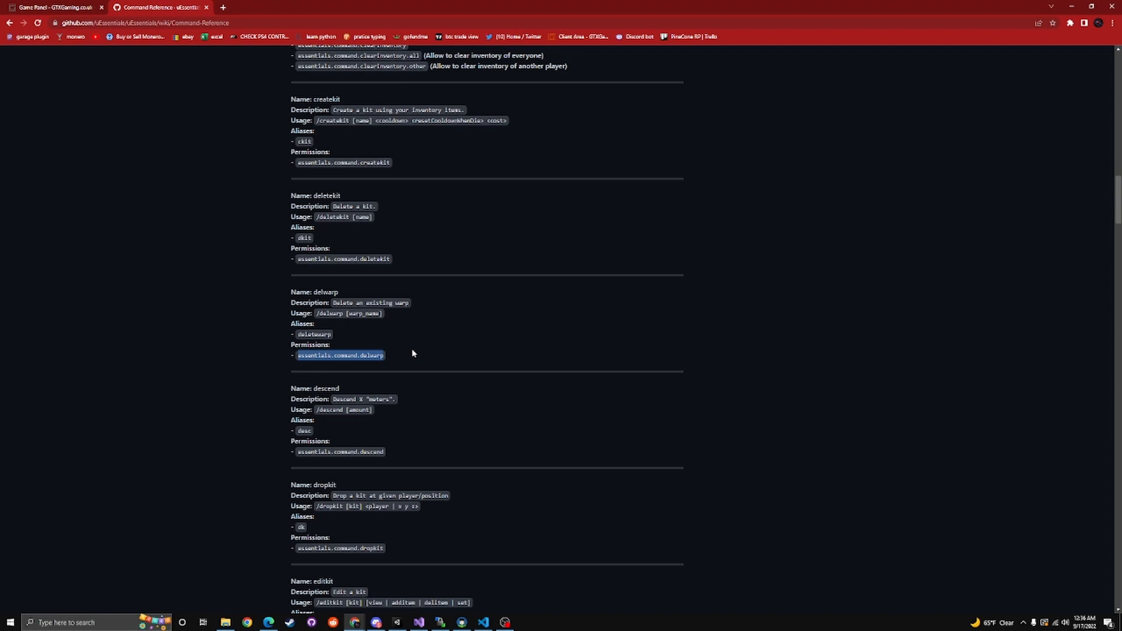
click(408, 353)
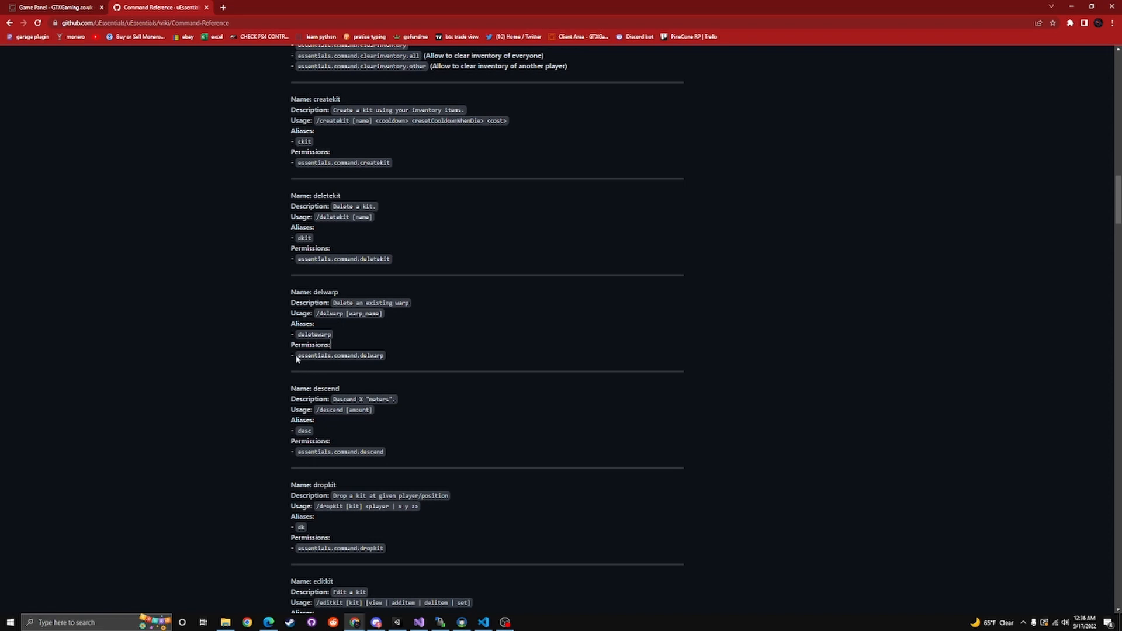
drag(297, 356, 384, 362)
right_click(338, 357)
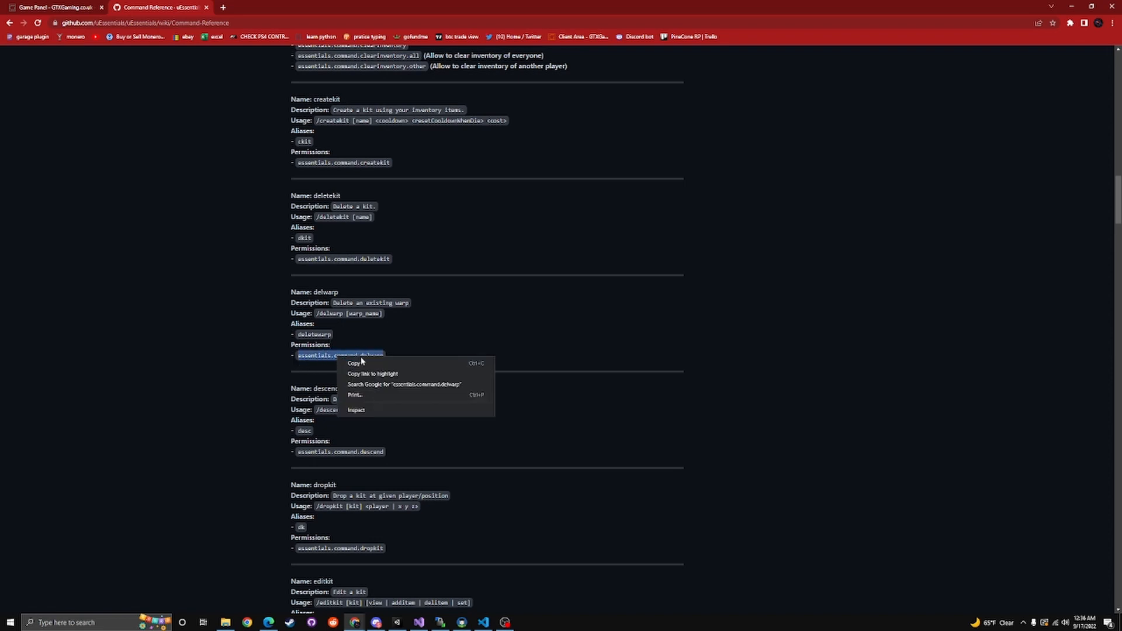
click(360, 363)
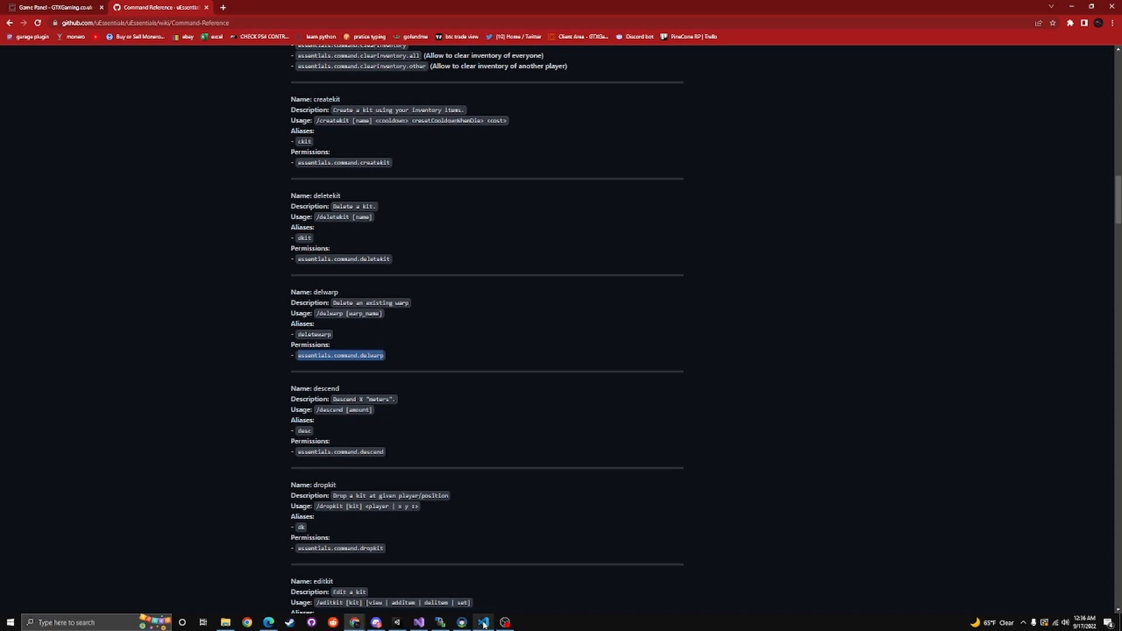
Return to Permissions.config.xml in the game panel and add an essentials.command.delwarp permission with Cooldown "0" below the default group's cvote.day line
mouse_move(397, 625)
click(50, 6)
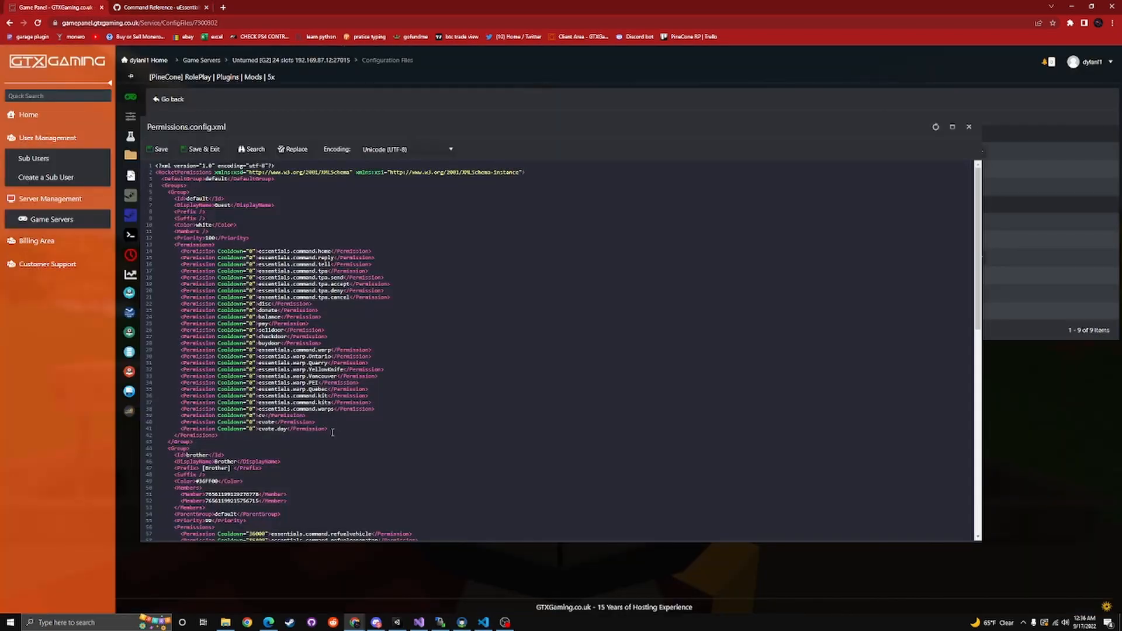
key(Return)
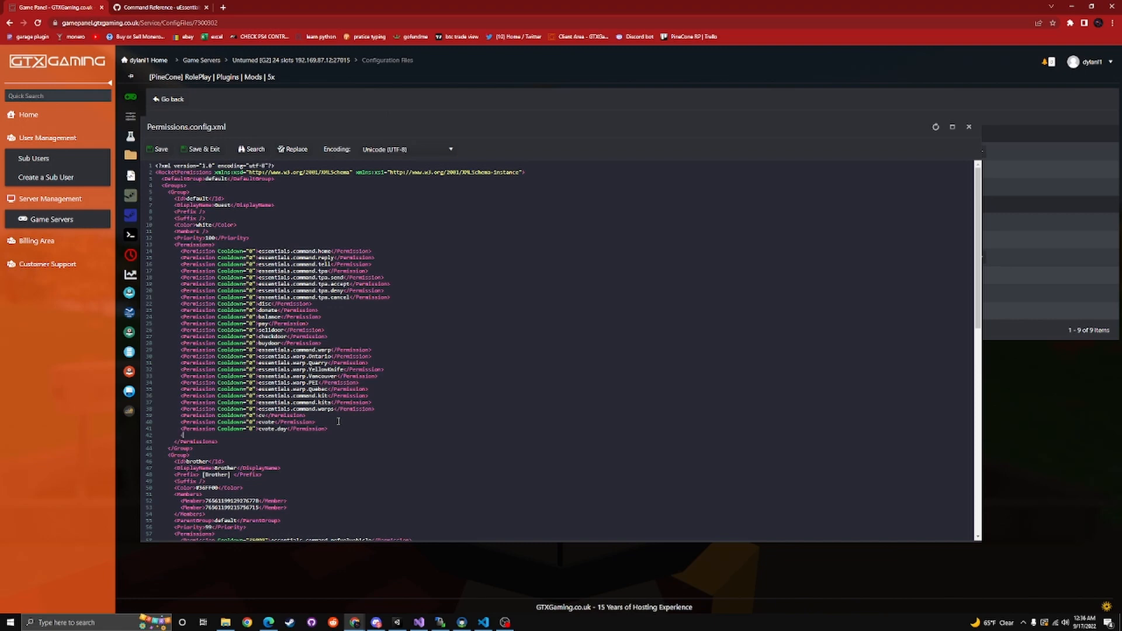
text(<Permission Cooldown="0")
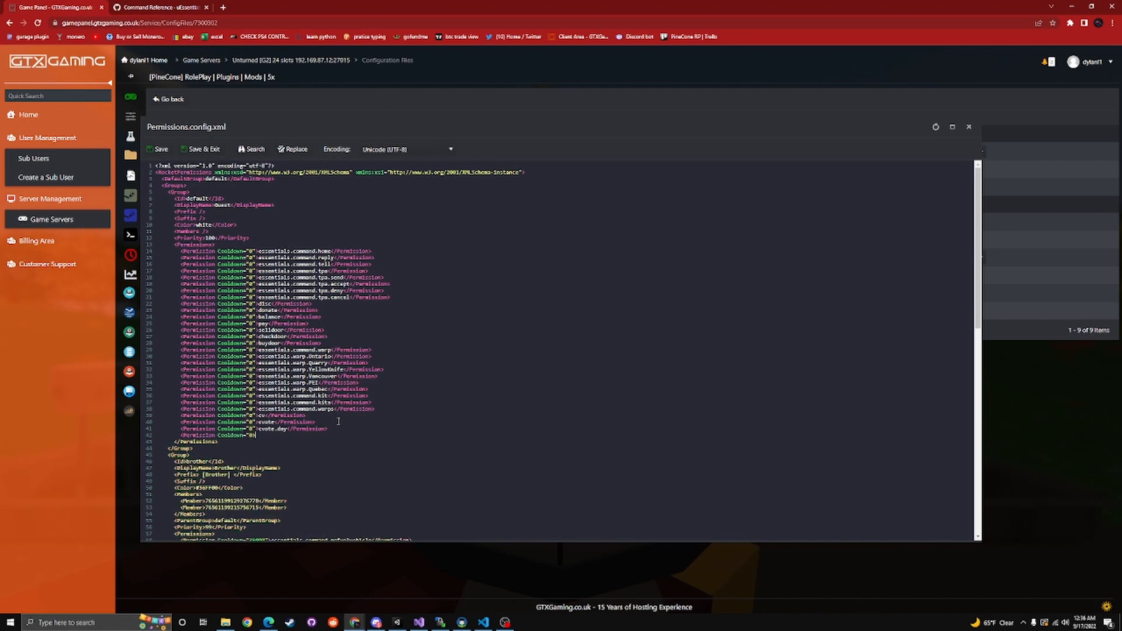
text(>)
key(BackSpace)
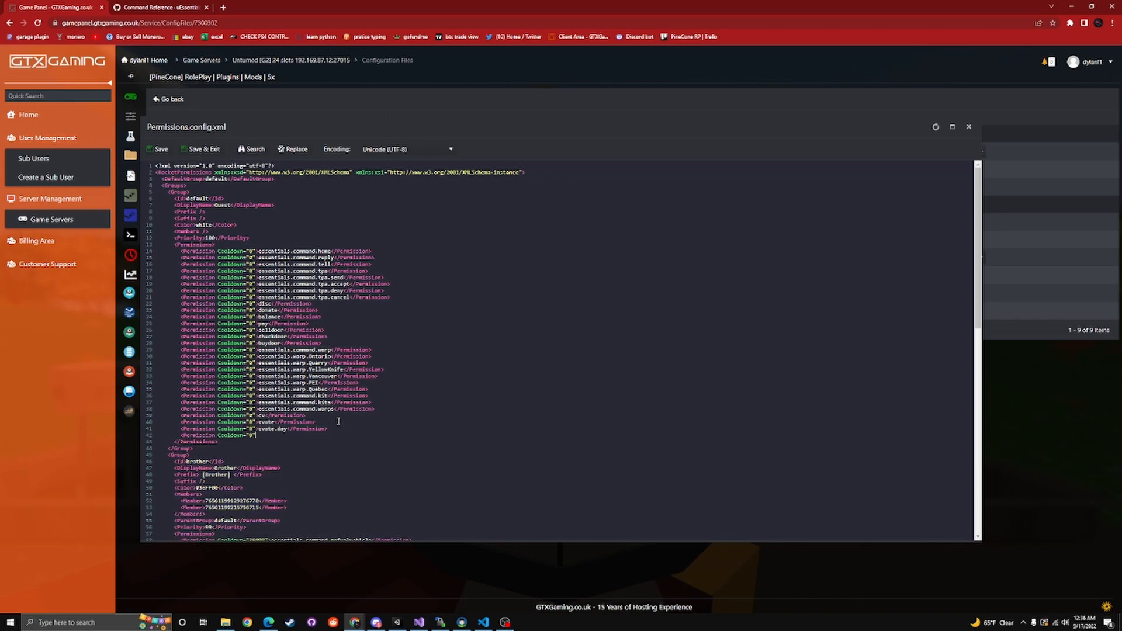
key(ctrl+v)
text(ion)
text(i)
Examine the brother group's prefix, color and members in Permissions.config.xml, highlighting part of its color line
scroll(361, 435, down, 5)
scroll(314, 343, up, 5)
scroll(361, 350, down, 5)
scroll(362, 409, up, 5)
drag(198, 488, 217, 487)
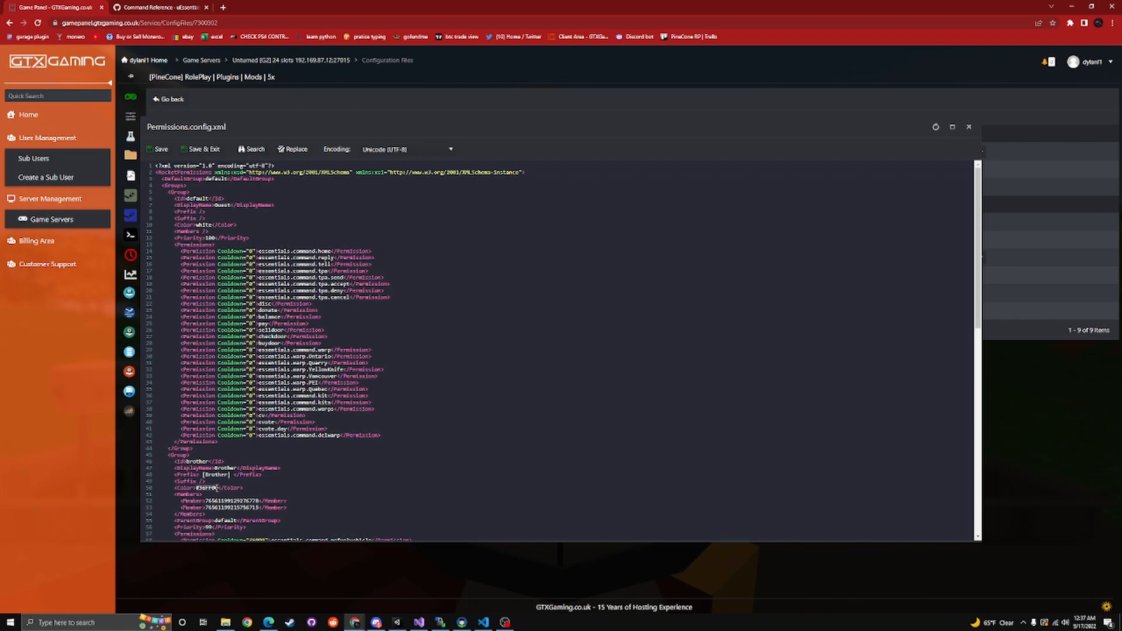
click(314, 492)
scroll(346, 301, down, 7)
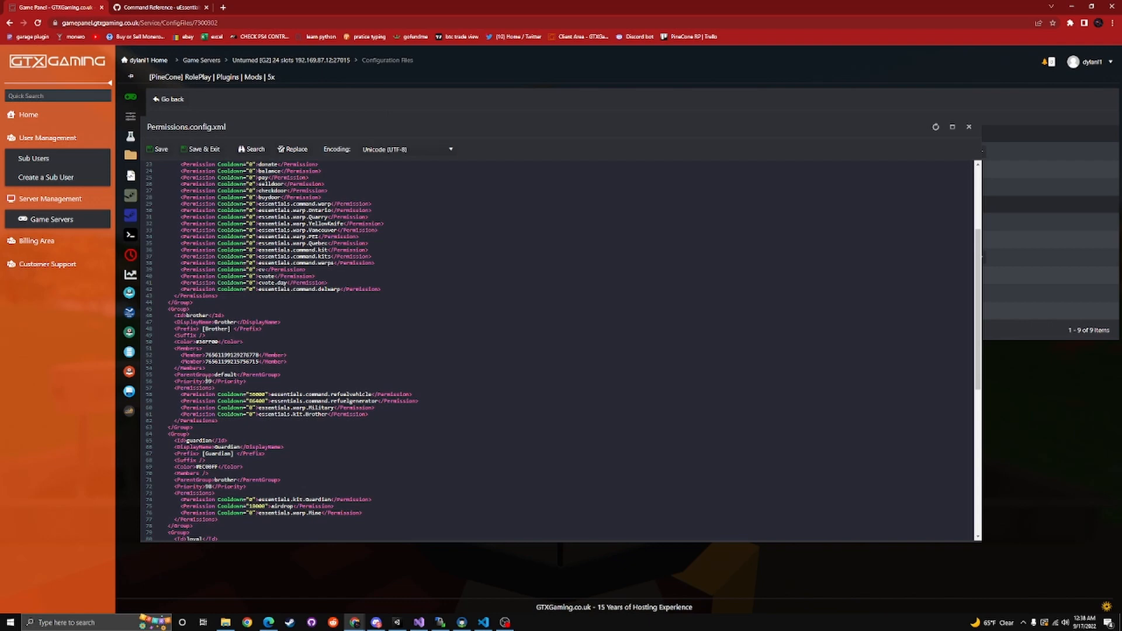
scroll(289, 421, up, 4)
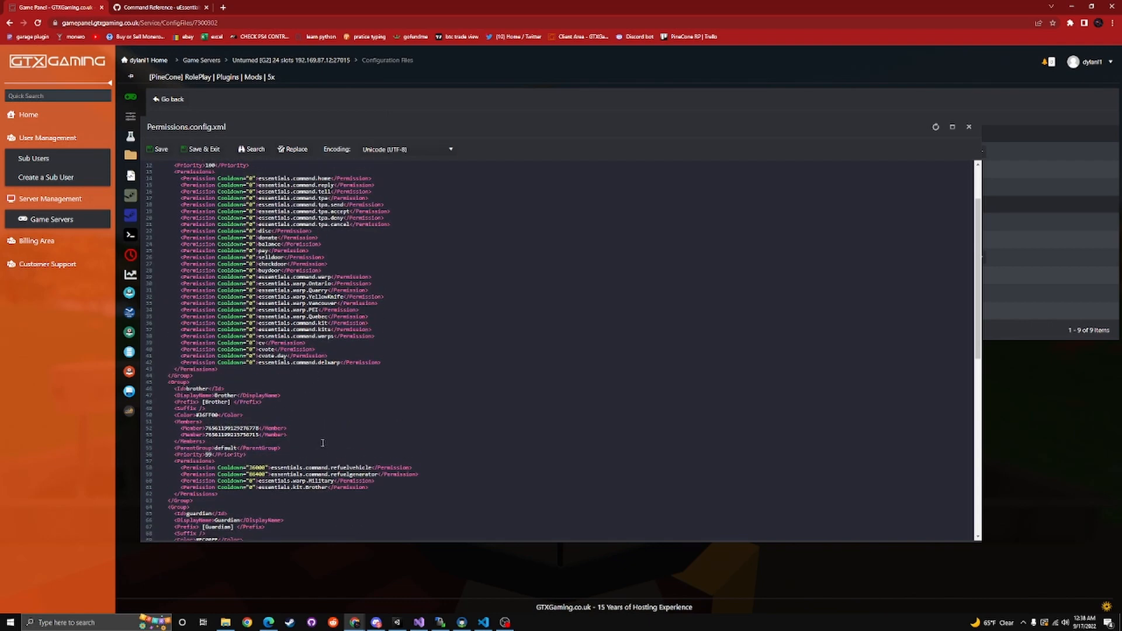
scroll(231, 266, up, 4)
Compare the parent group, priority and permissions of the default, brother and guardian groups, and highlight the brother group's members block
scroll(318, 353, down, 8)
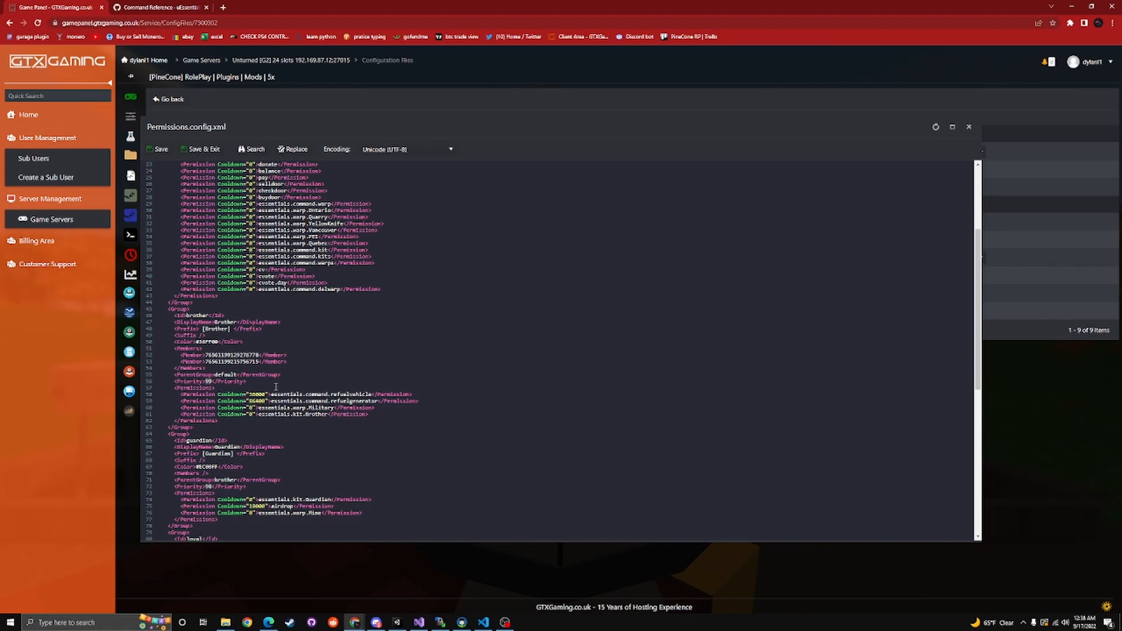
scroll(225, 384, down, 3)
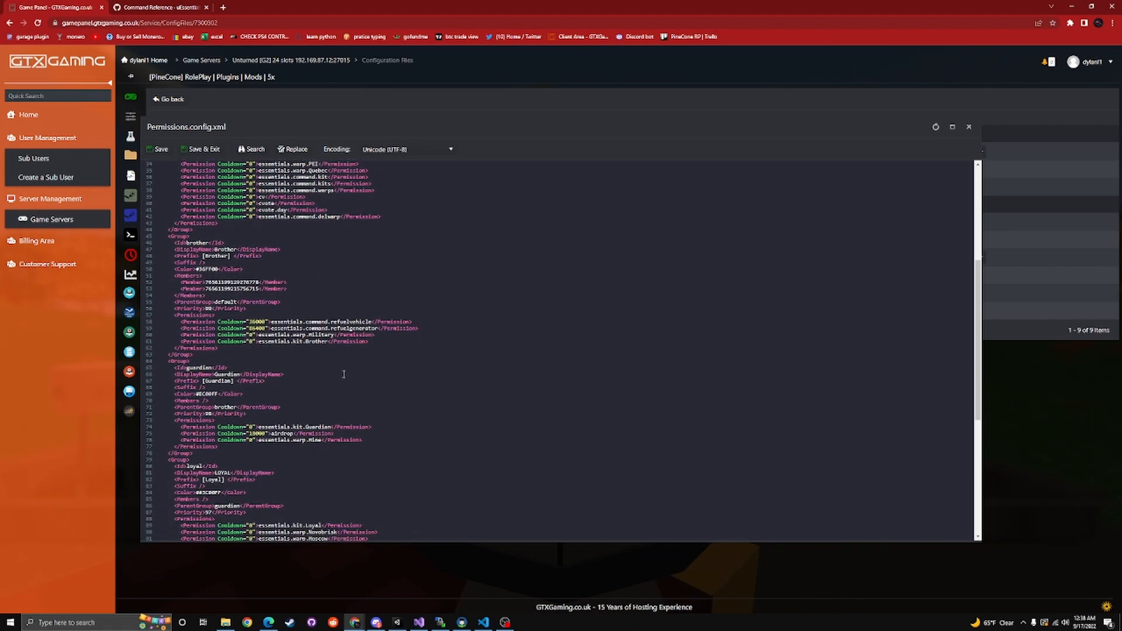
scroll(232, 322, up, 9)
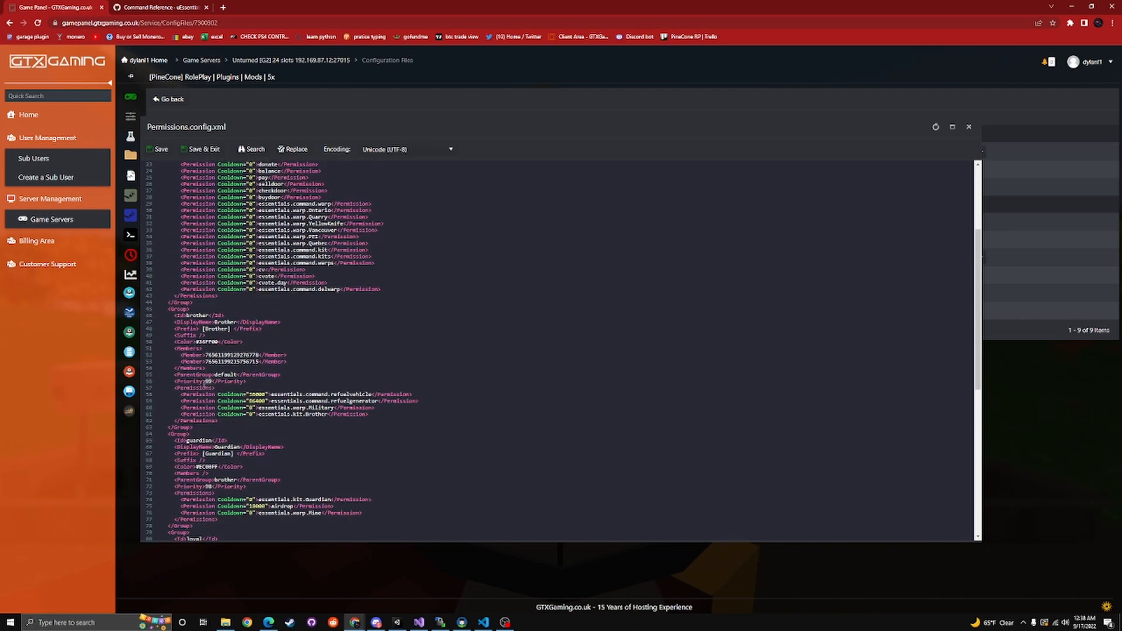
scroll(255, 256, down, 6)
scroll(301, 440, up, 6)
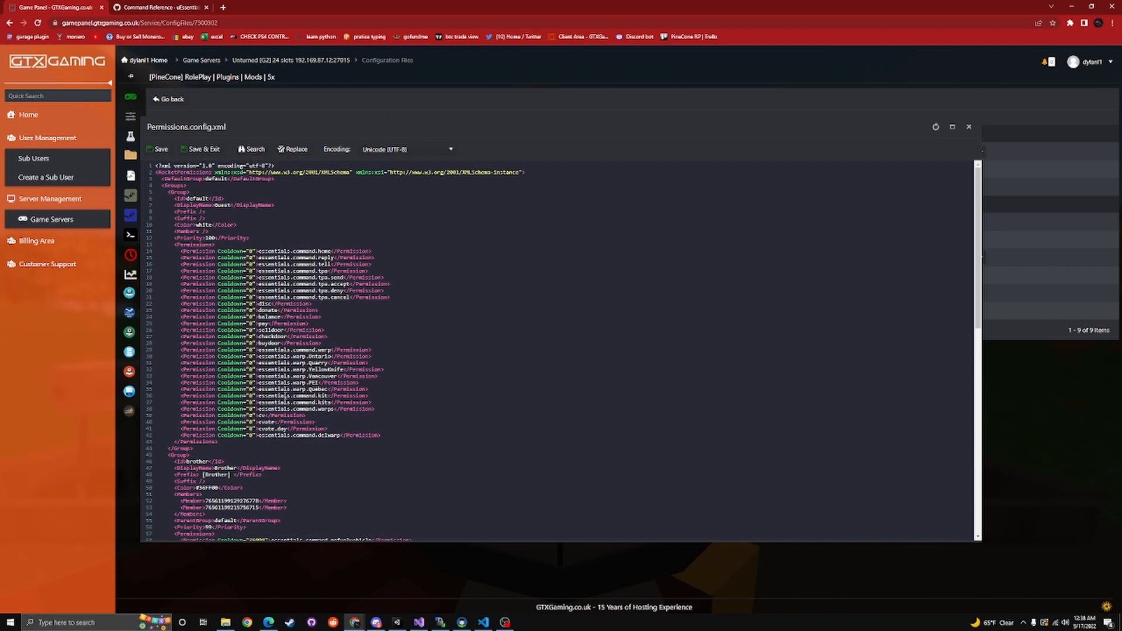
scroll(327, 380, up, 2)
scroll(356, 389, down, 2)
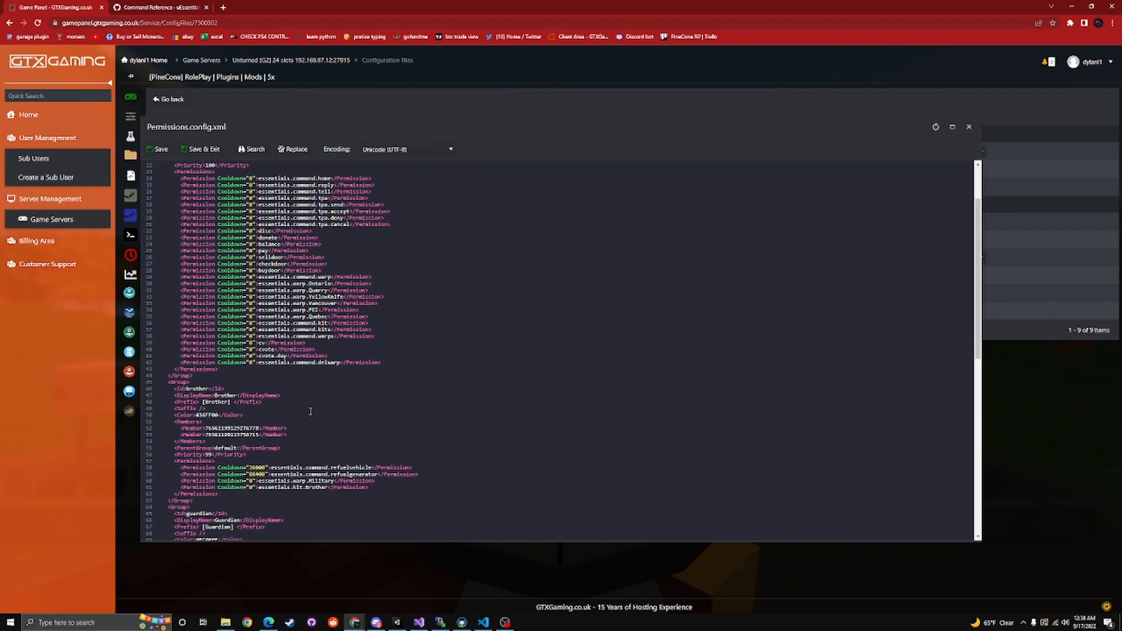
scroll(310, 412, up, 2)
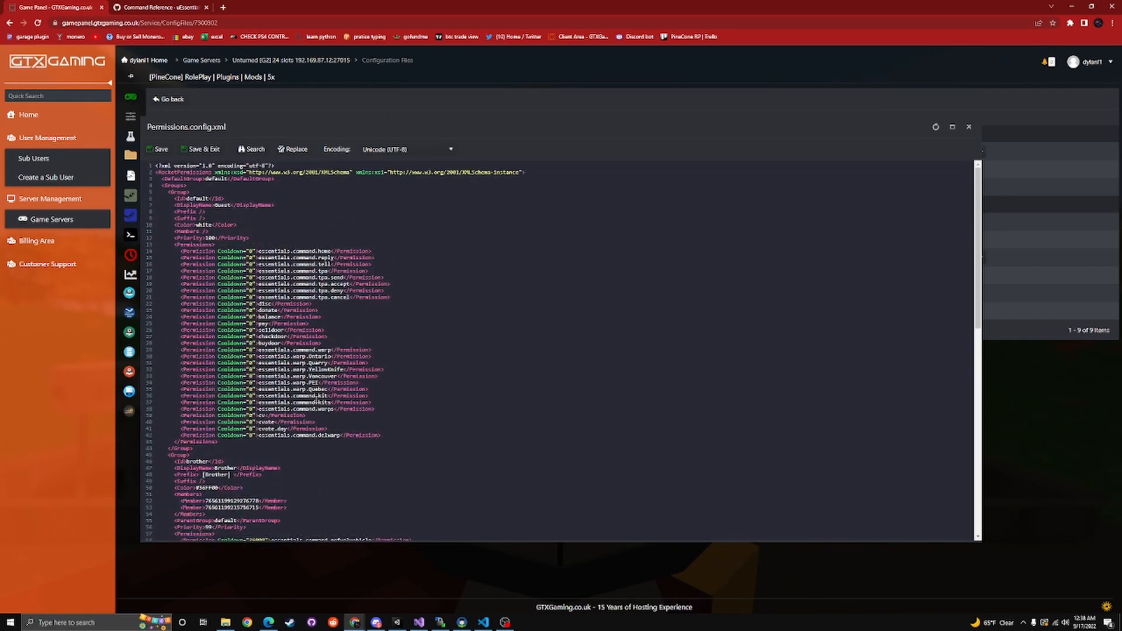
scroll(313, 396, down, 2)
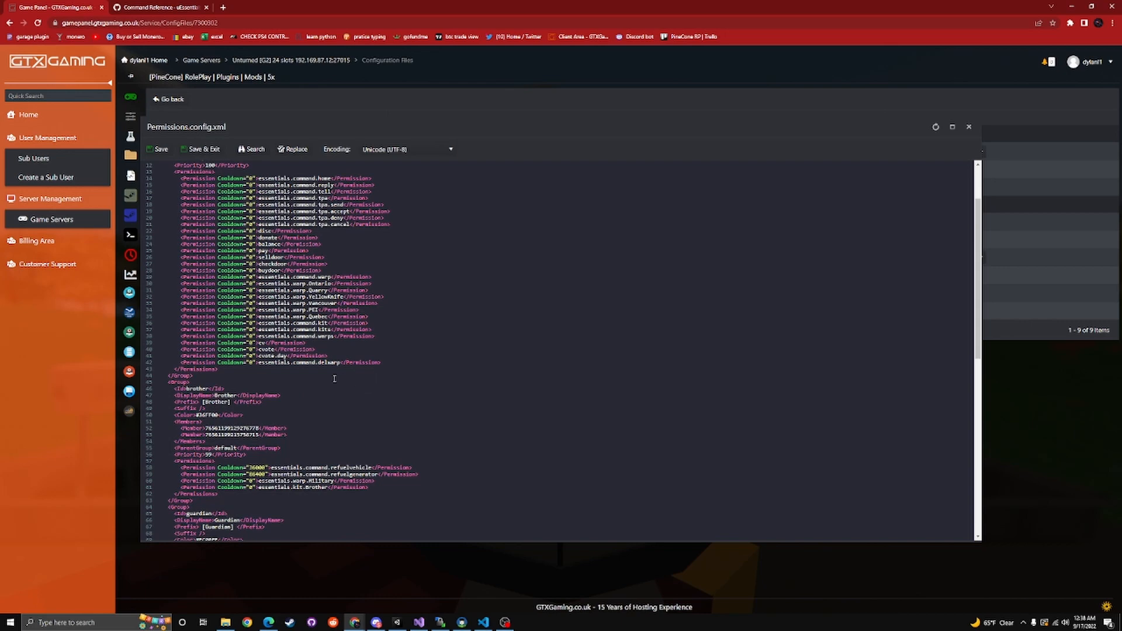
scroll(275, 415, down, 2)
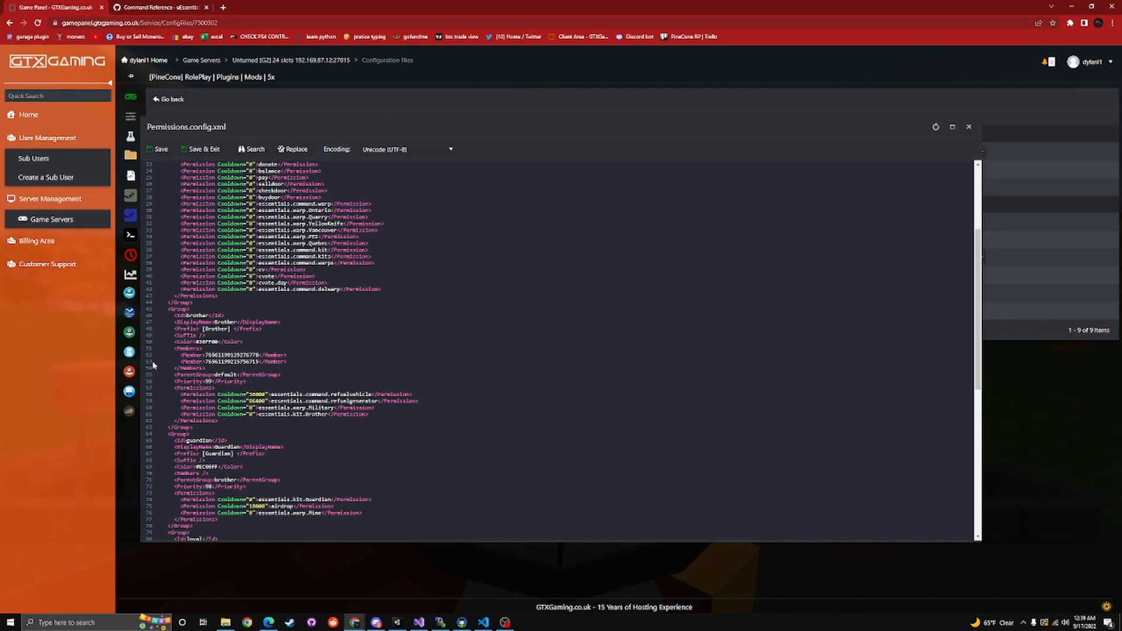
drag(174, 351, 218, 370)
click(355, 375)
Review every permission group down to simp at the file's end, and highlight the file's opening lines through the Groups tag
scroll(312, 493, up, 3)
scroll(311, 492, down, 9)
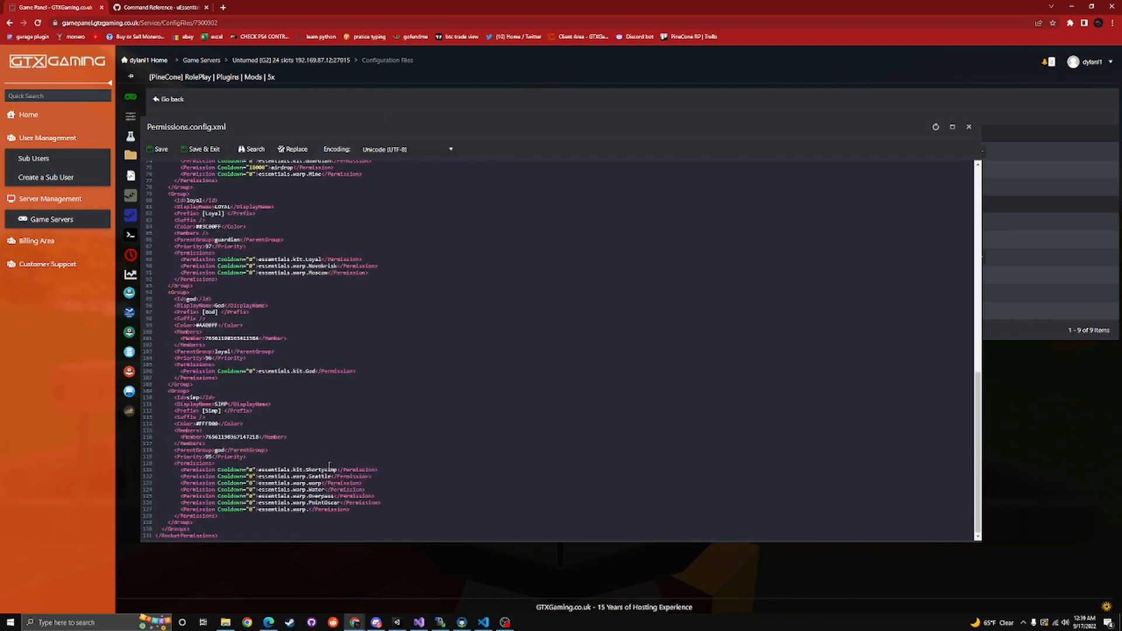
scroll(339, 469, up, 8)
scroll(351, 470, up, 2)
scroll(348, 462, down, 3)
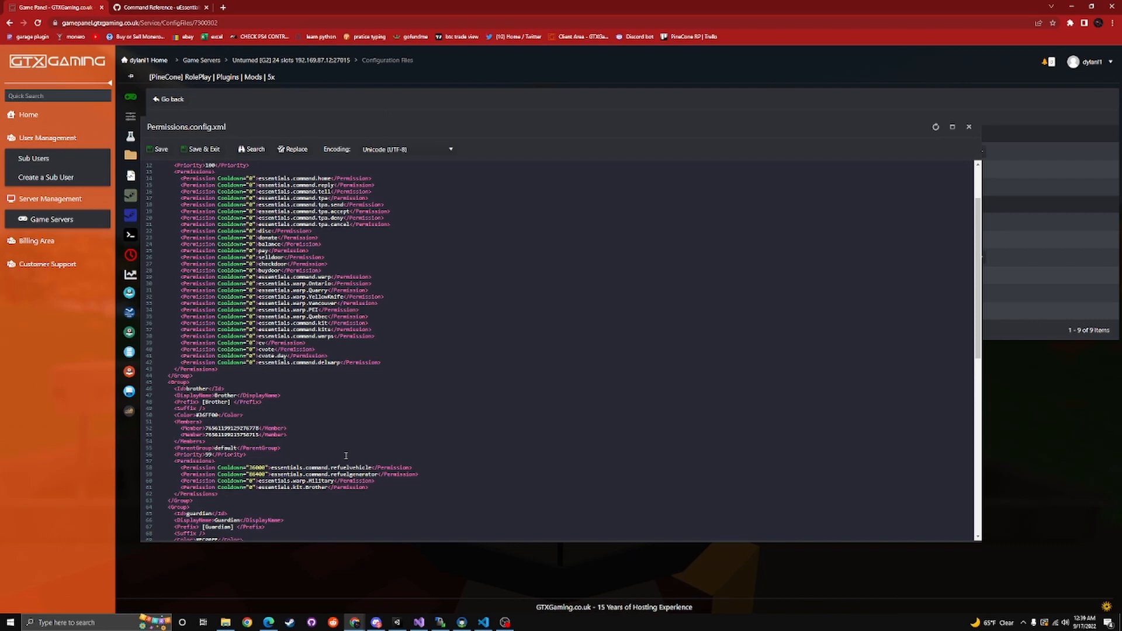
scroll(346, 456, up, 3)
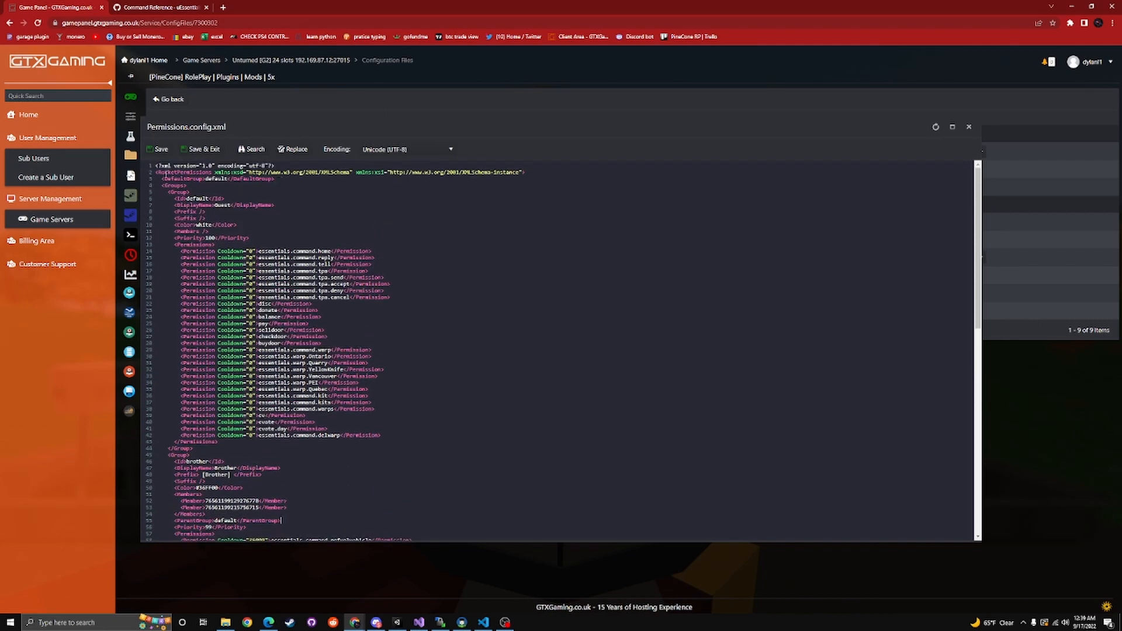
drag(187, 185, 156, 169)
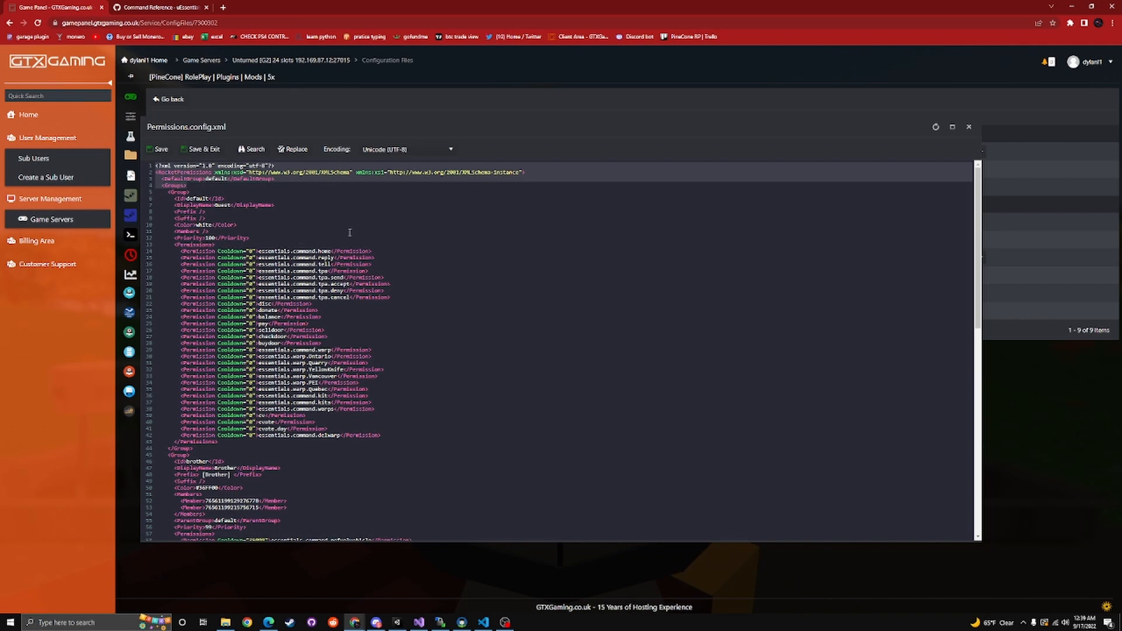
scroll(408, 375, down, 5)
scroll(408, 374, down, 5)
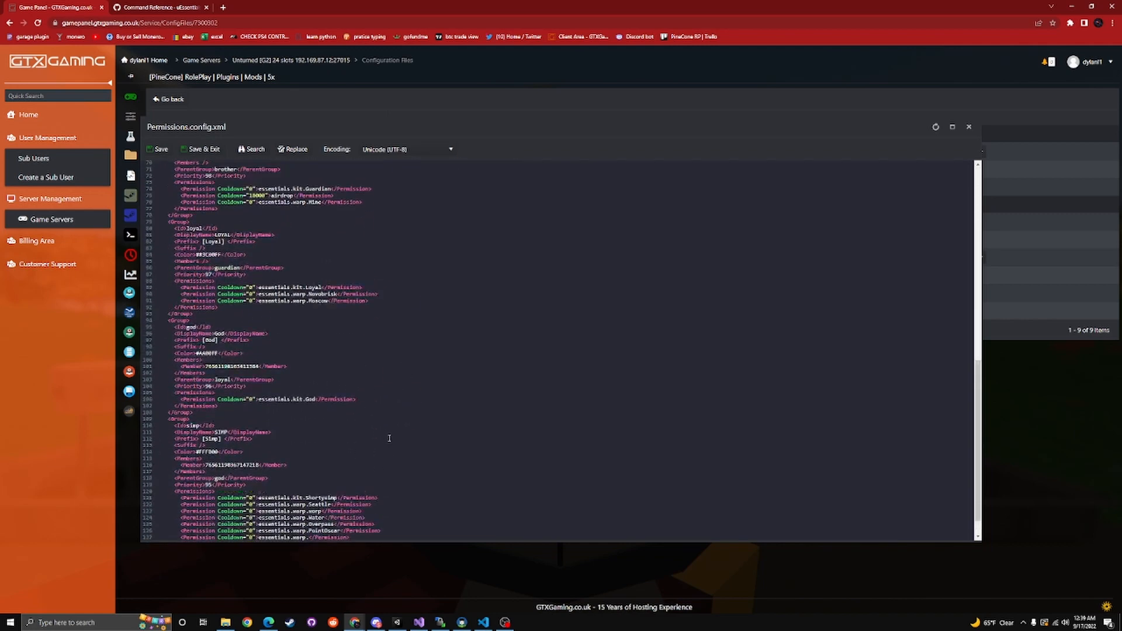
scroll(391, 438, up, 15)
scroll(394, 432, down, 3)
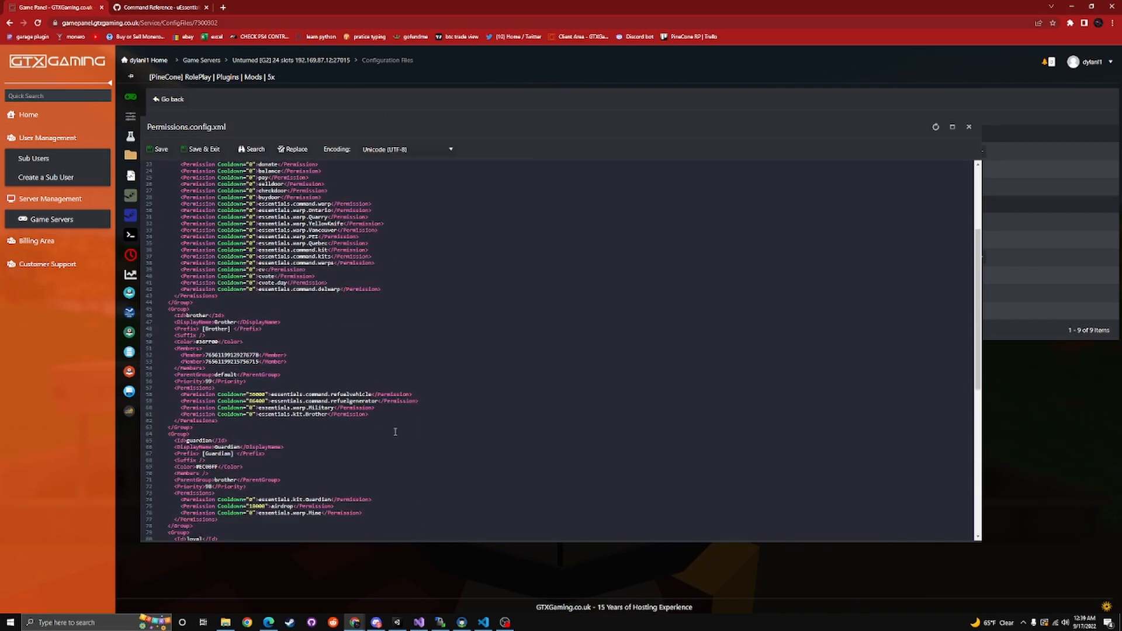
scroll(380, 444, up, 3)
scroll(343, 409, down, 5)
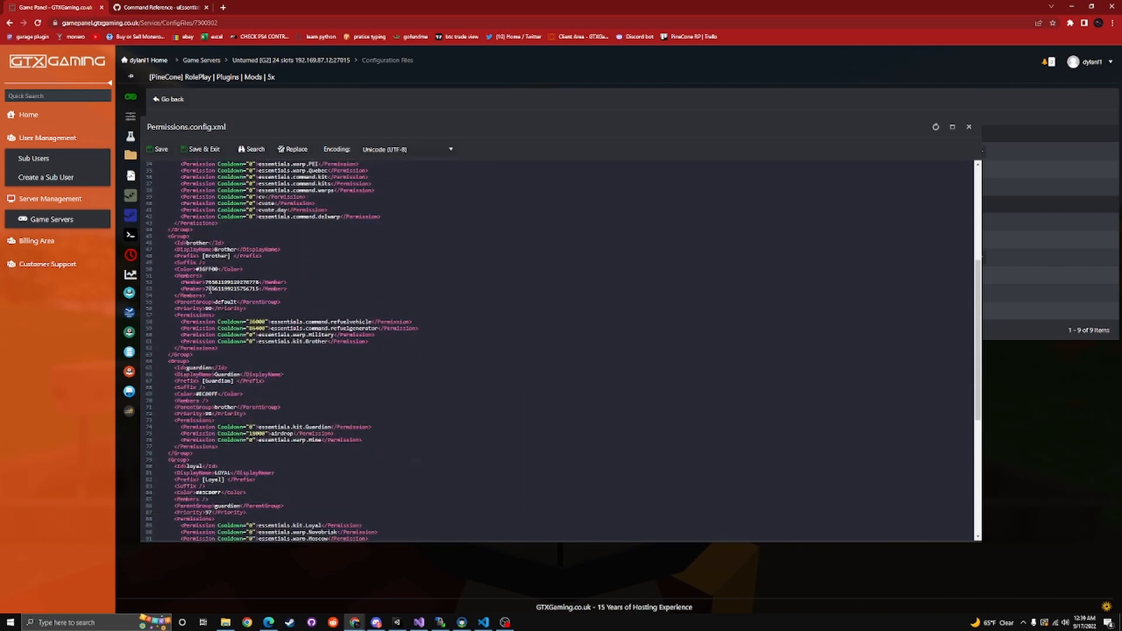
Highlight the second member ID in the brother group, and review the default group's donate and balance permission lines
drag(205, 290, 259, 290)
click(360, 295)
scroll(281, 349, up, 5)
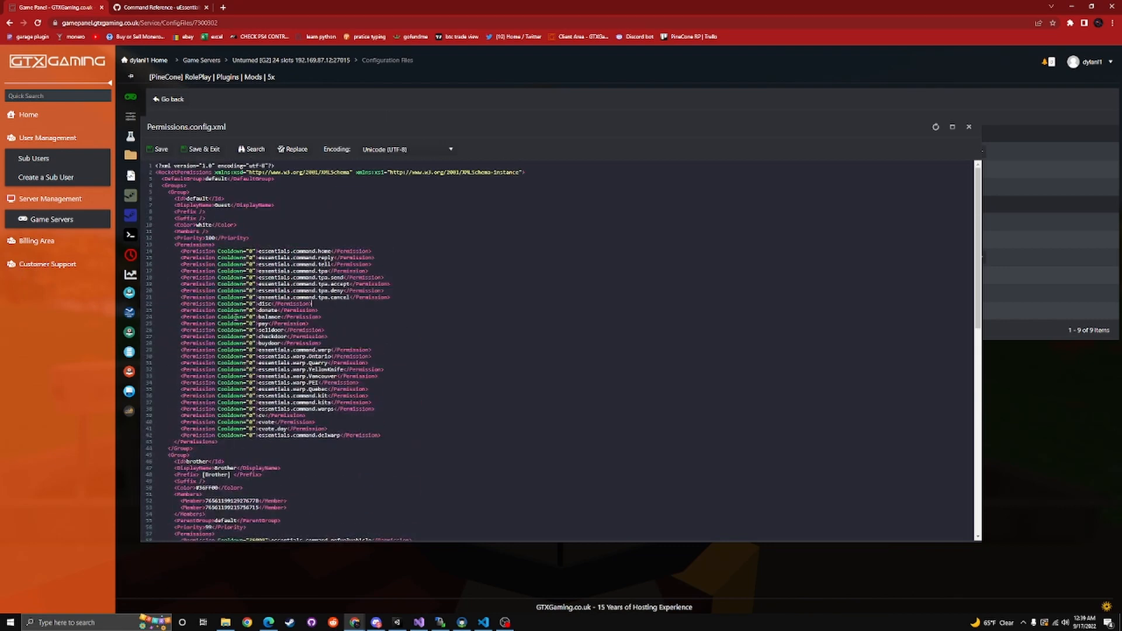
click(347, 314)
scroll(329, 329, down, 5)
scroll(230, 475, up, 5)
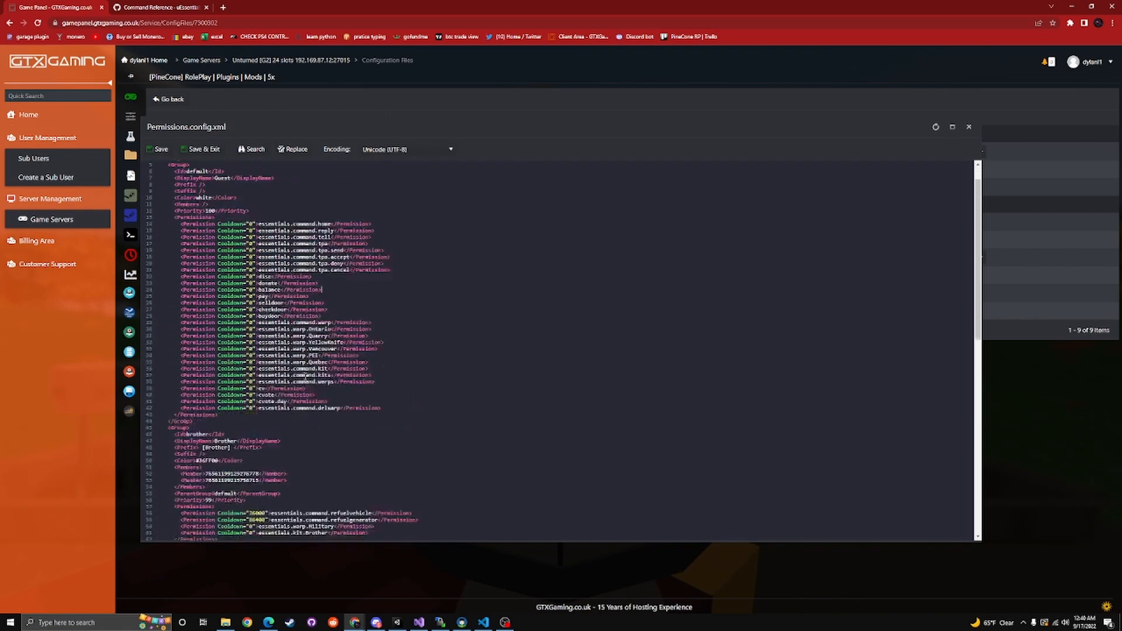
Delete the essentials.command.delwarp permission line from the default group in Permissions.config.xml and save the file
scroll(311, 370, down, 1)
drag(390, 364, 151, 368)
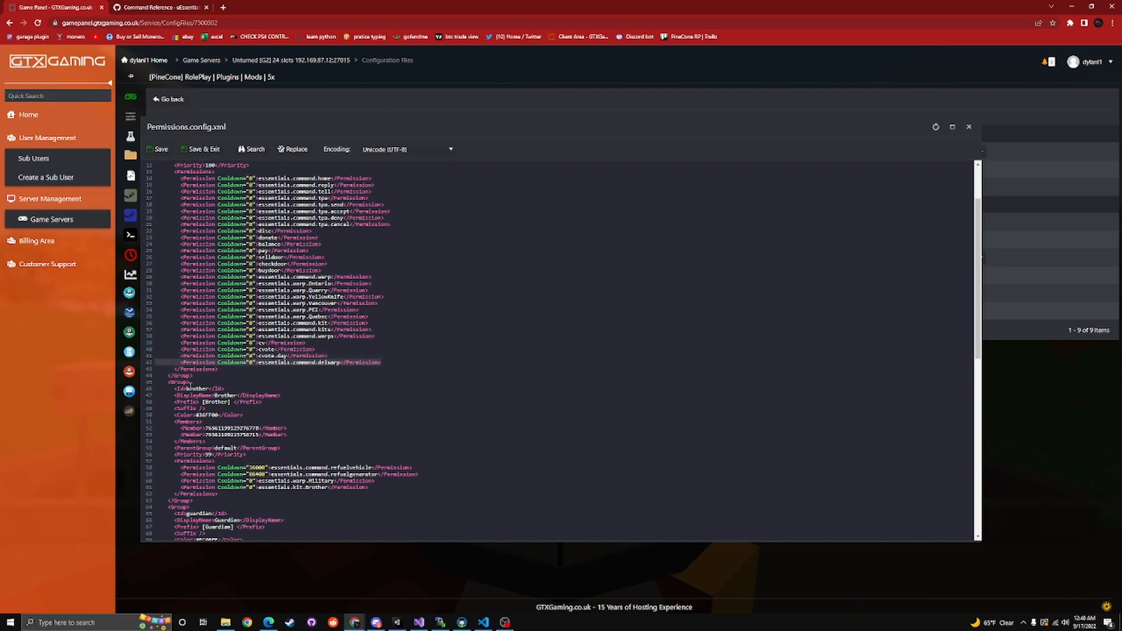
key(BackSpace)
key(BackSpace)
click(158, 150)
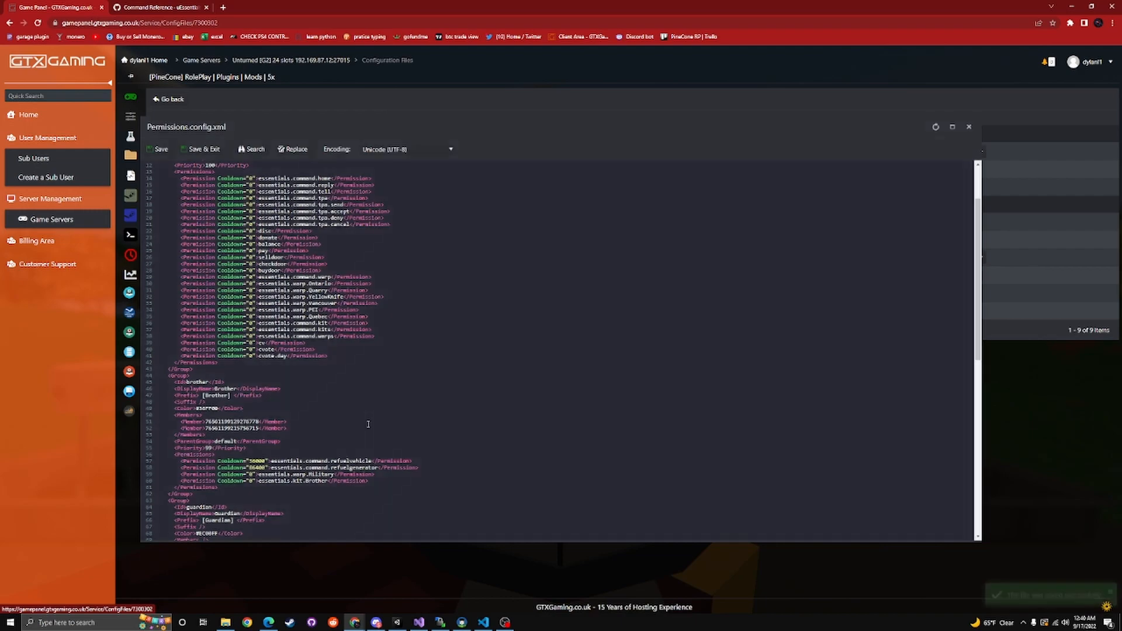
Compare the default group's permission list with the brother group's parent group, priority and permissions
scroll(362, 428, down, 3)
scroll(360, 426, down, 5)
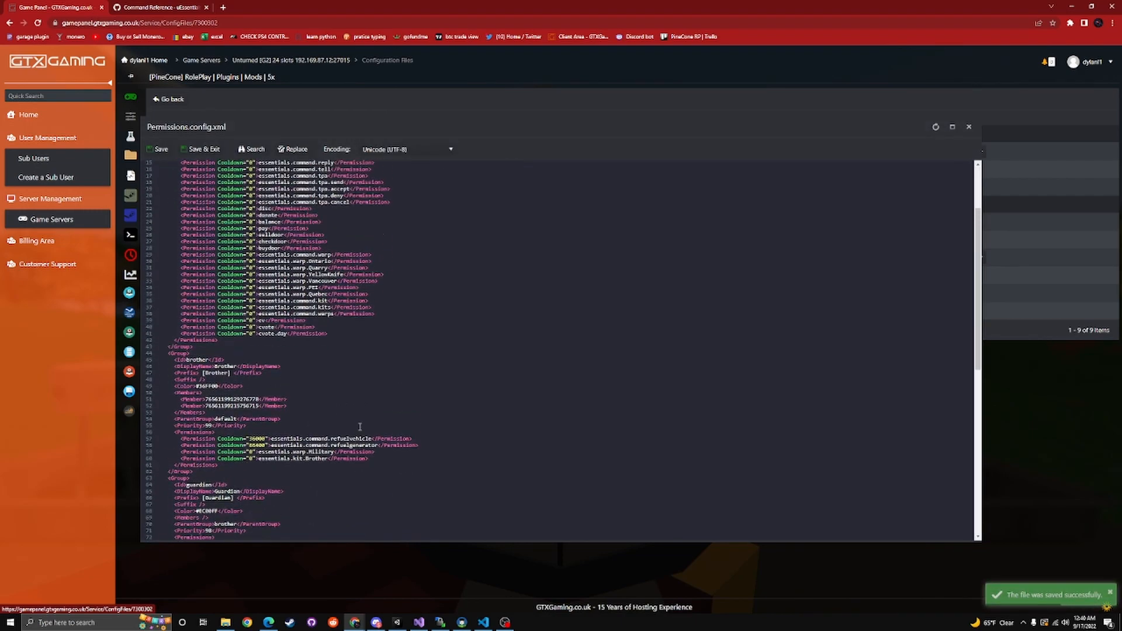
scroll(355, 461, up, 8)
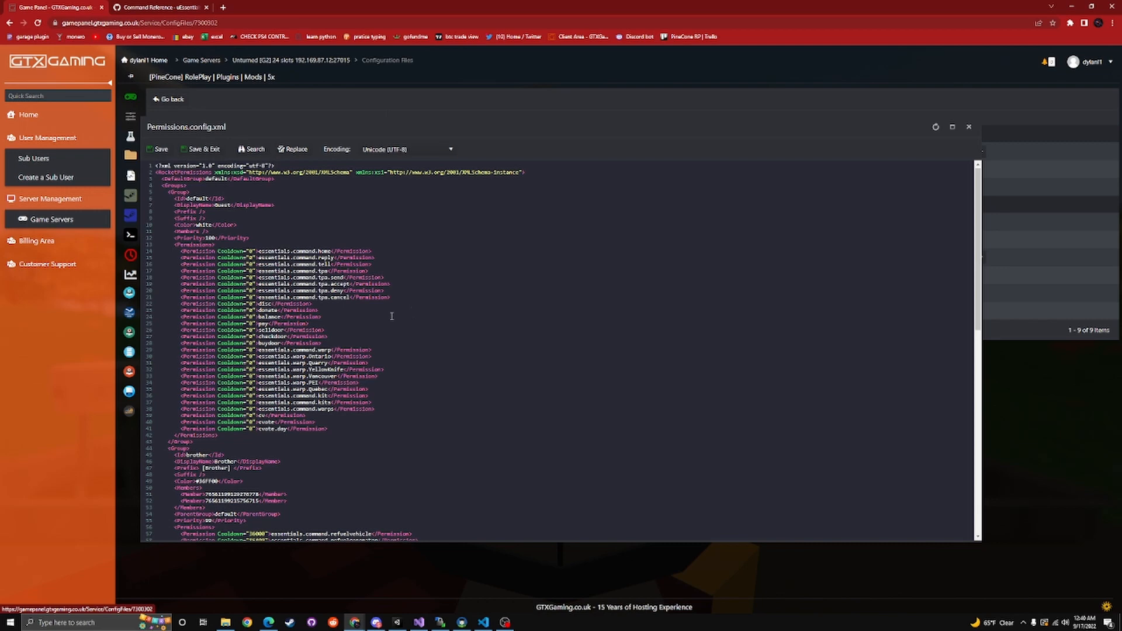
scroll(391, 316, down, 3)
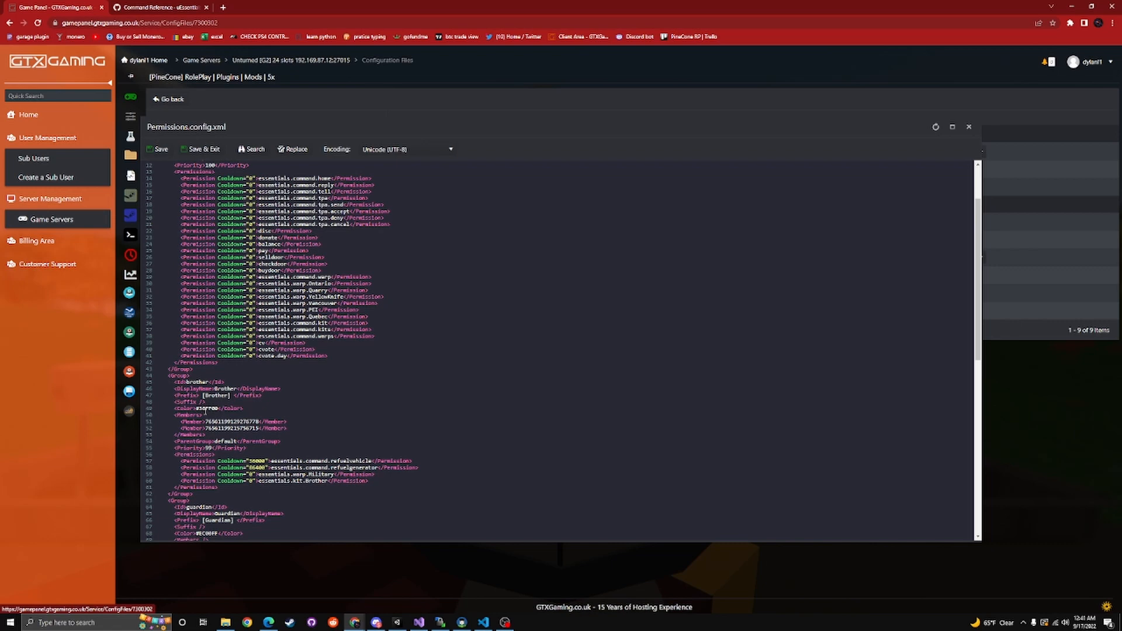
scroll(205, 411, down, 3)
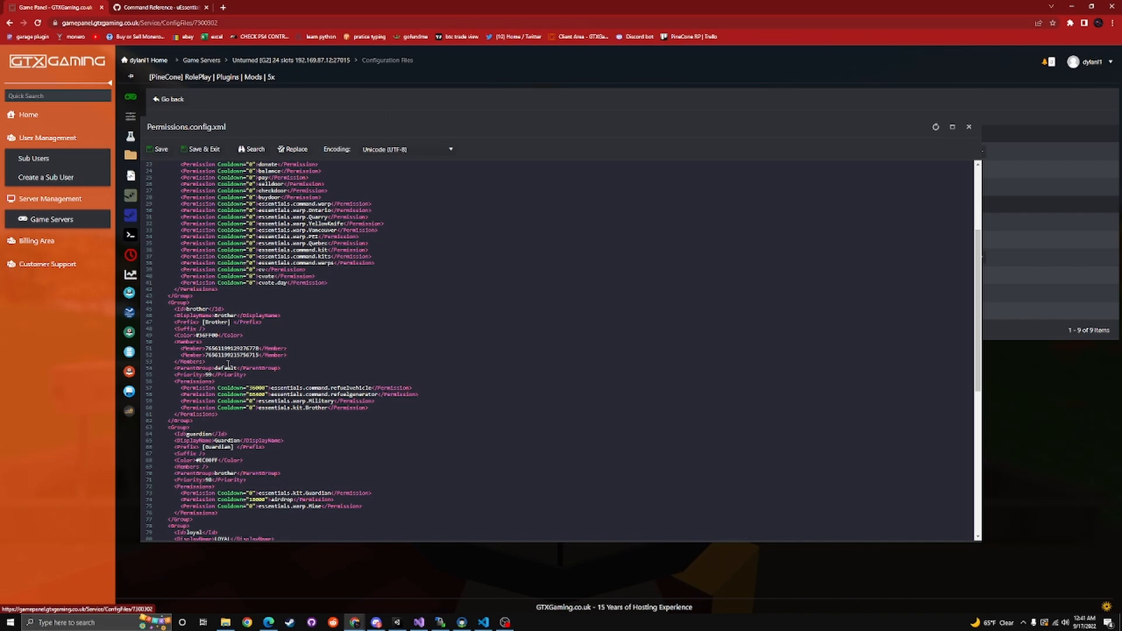
scroll(240, 379, up, 6)
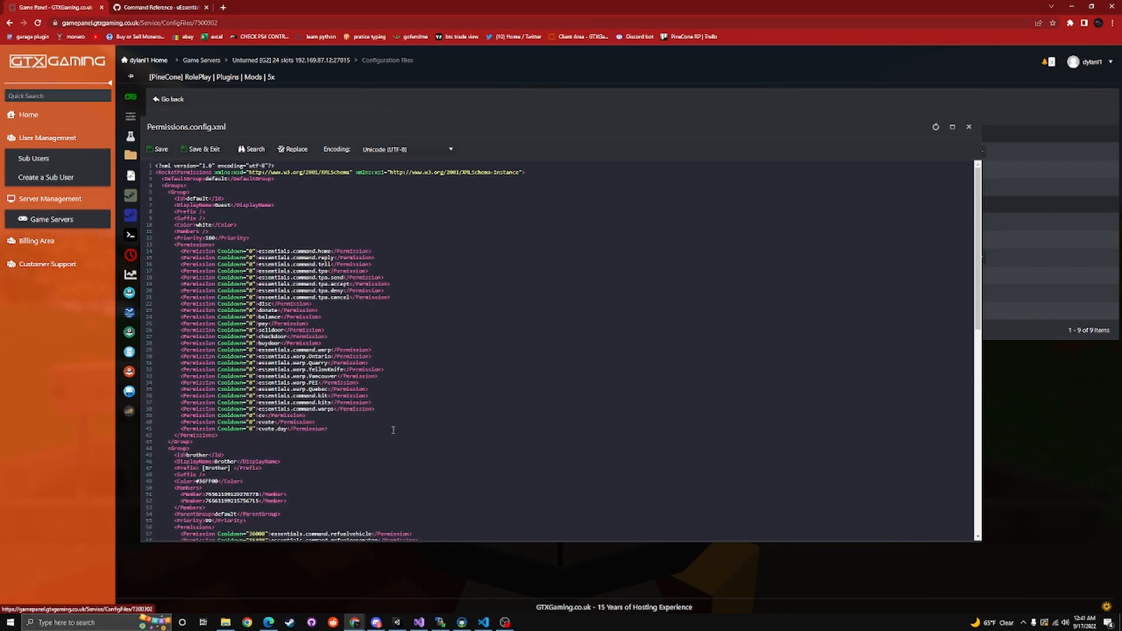
scroll(384, 423, down, 3)
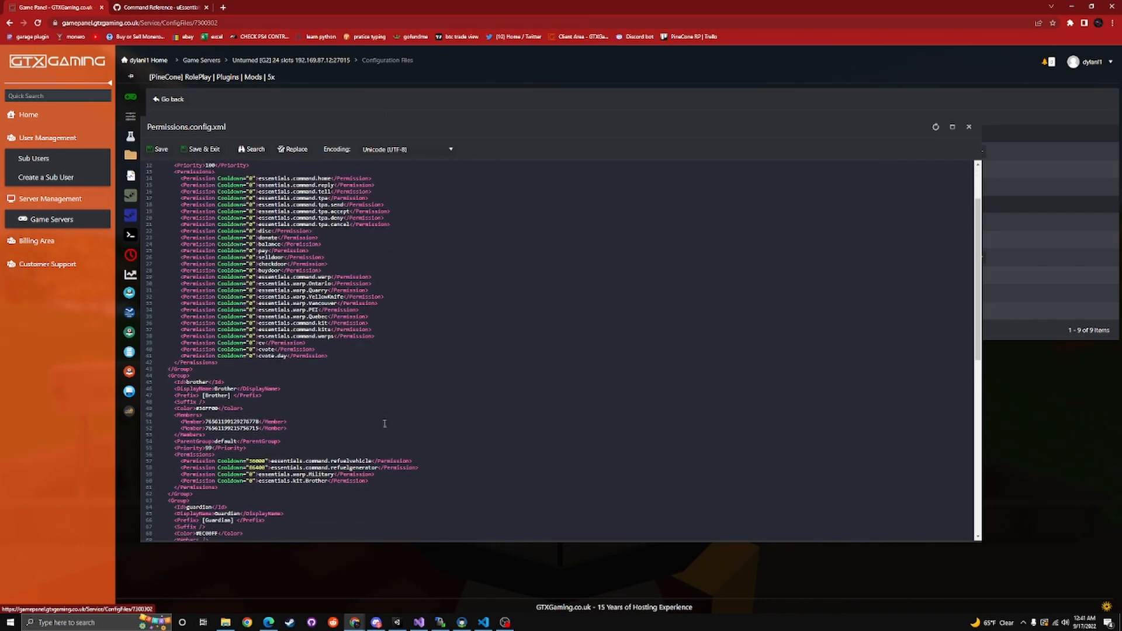
scroll(385, 423, up, 3)
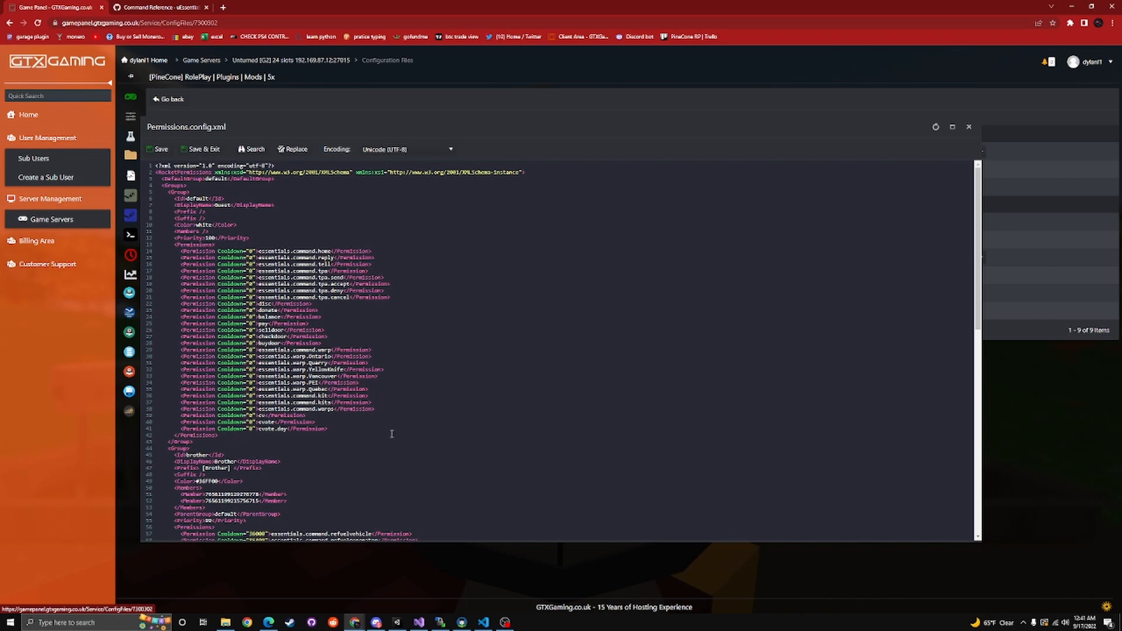
scroll(371, 451, down, 3)
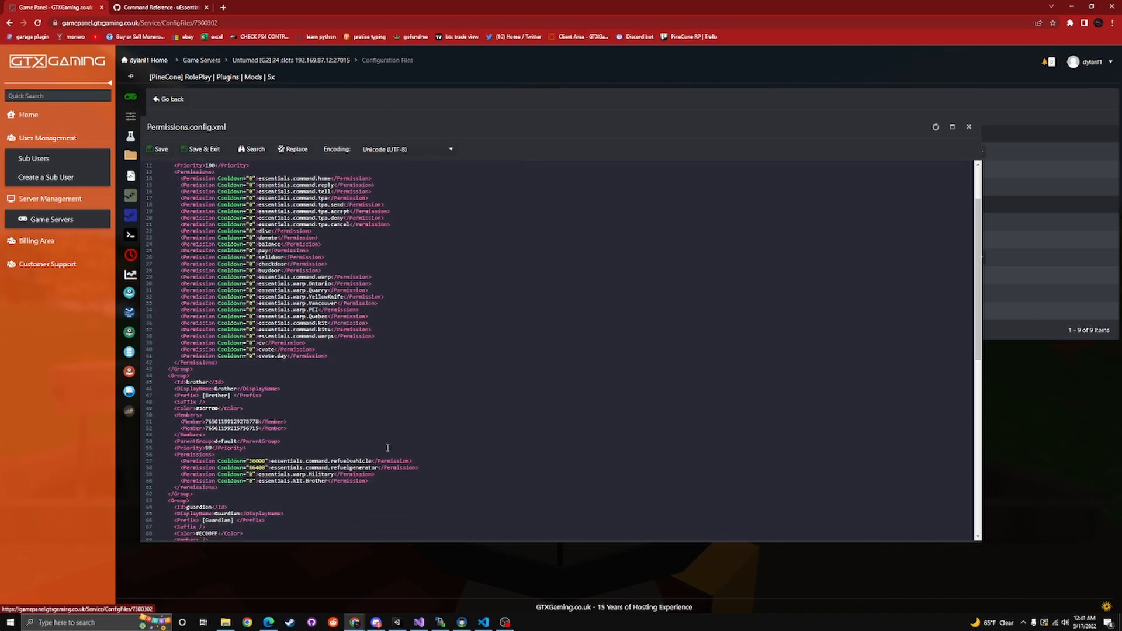
scroll(385, 448, up, 3)
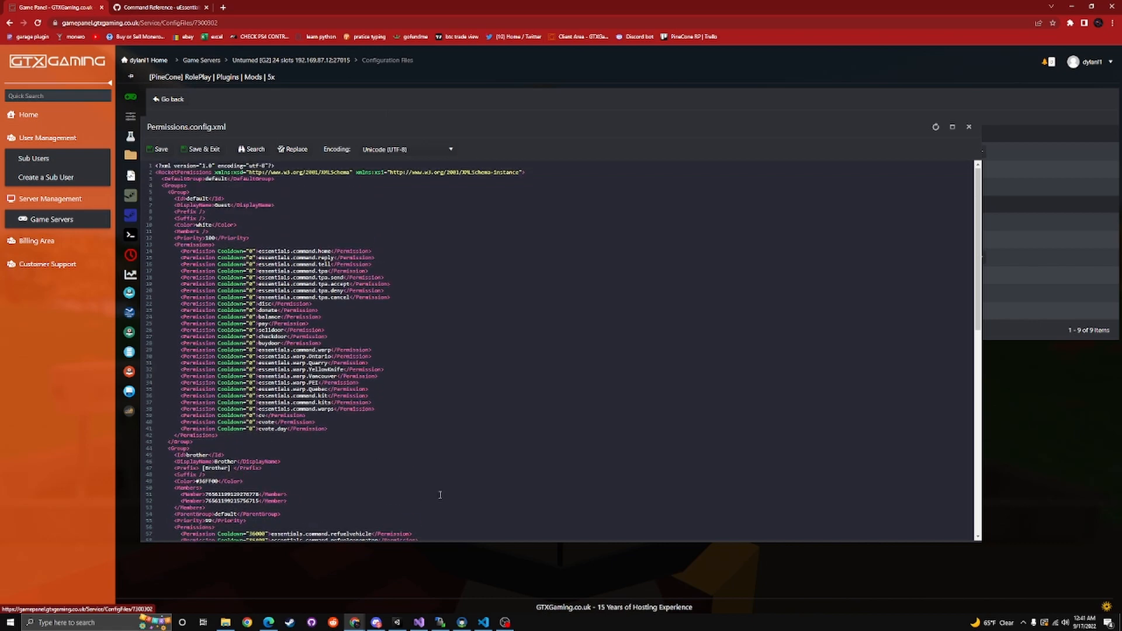
scroll(409, 468, down, 3)
scroll(381, 450, up, 1)
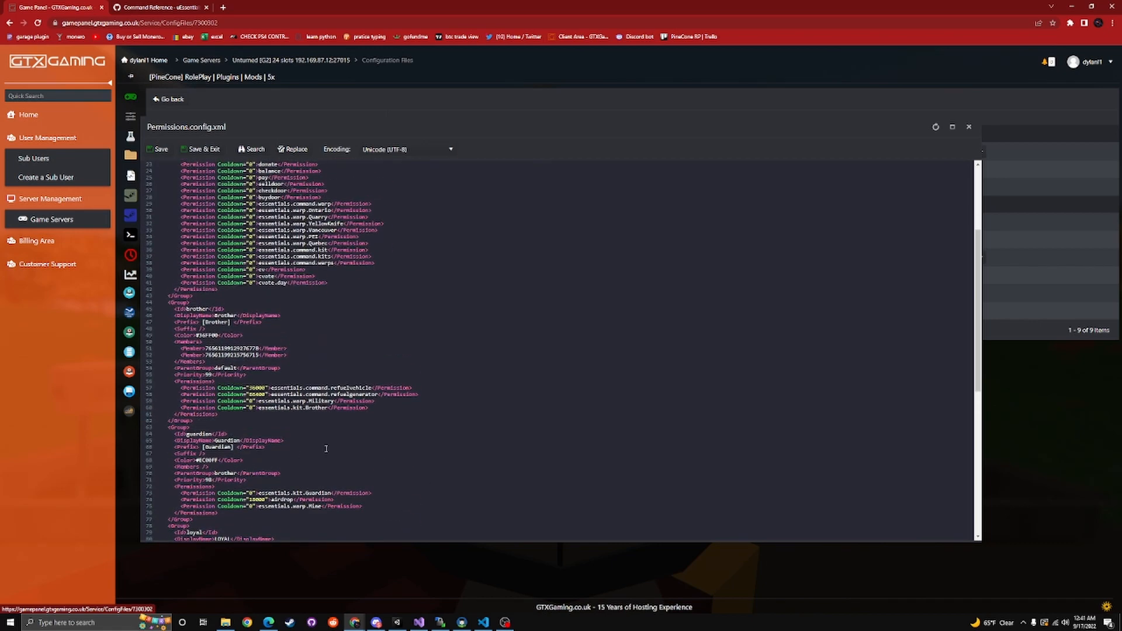
Trace the parent group chain from default through brother, guardian, loyal and god, then close Permissions.config.xml
scroll(302, 449, down, 1)
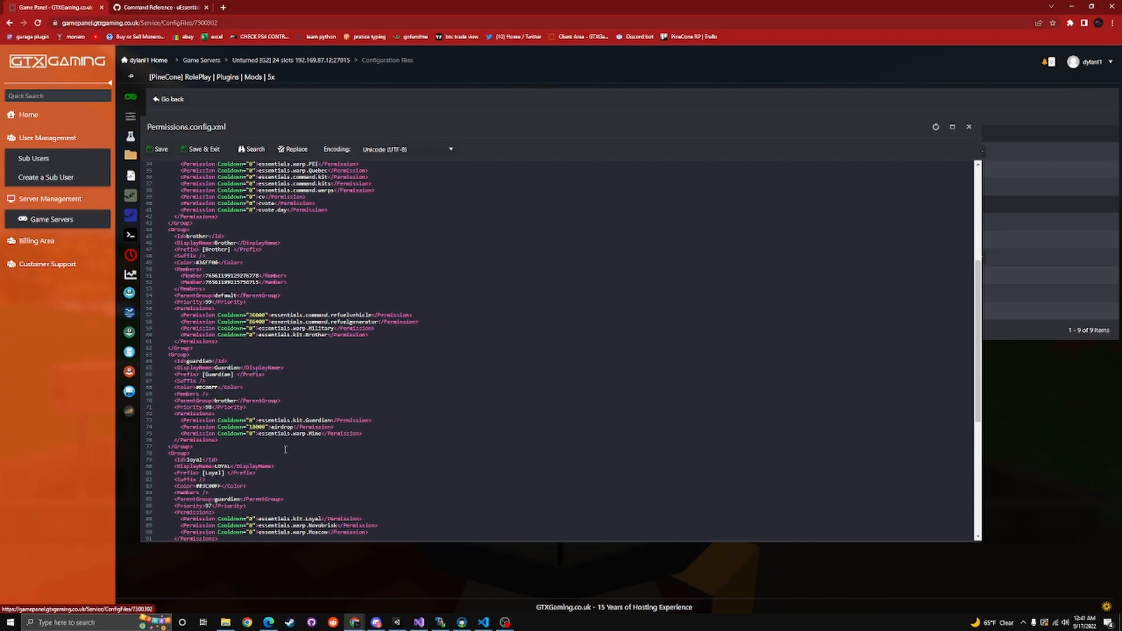
scroll(285, 450, down, 2)
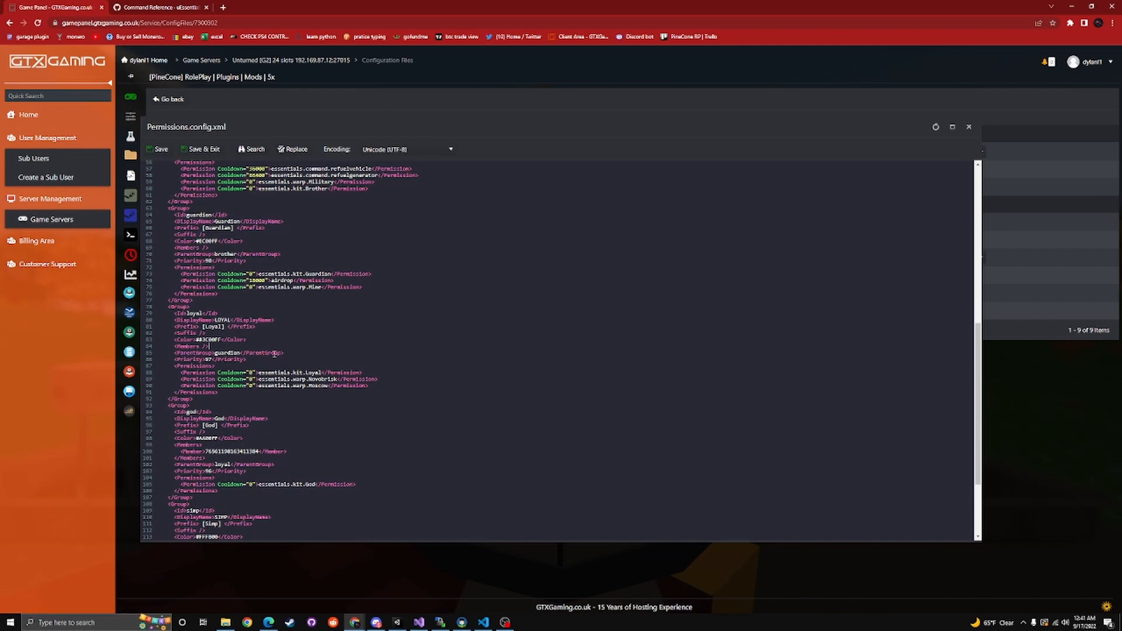
scroll(263, 352, up, 5)
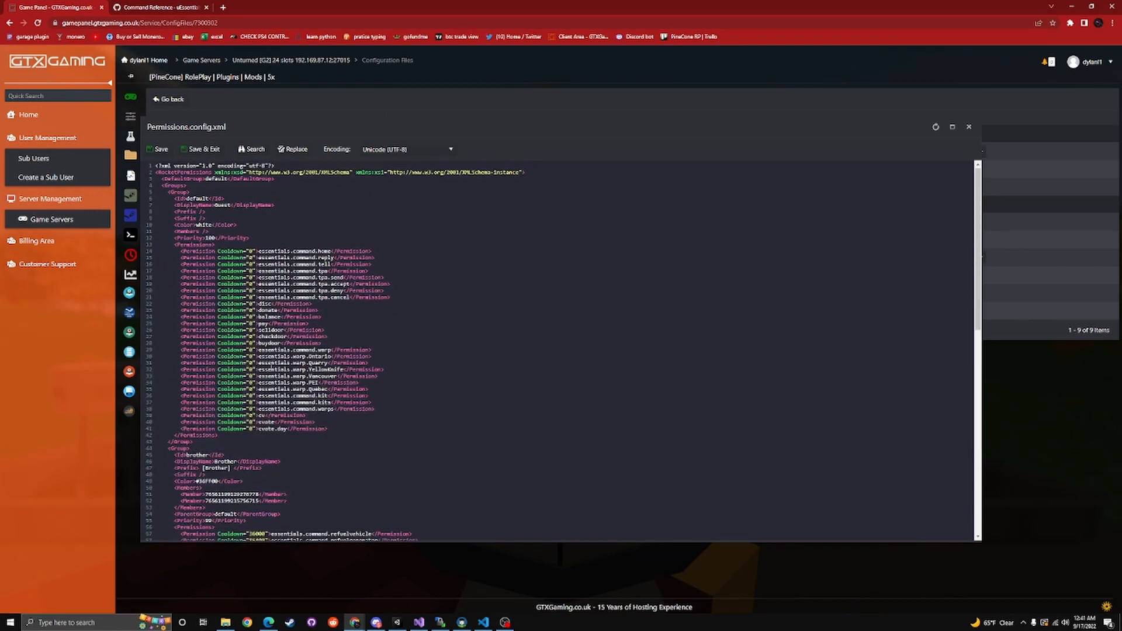
scroll(216, 503, down, 1)
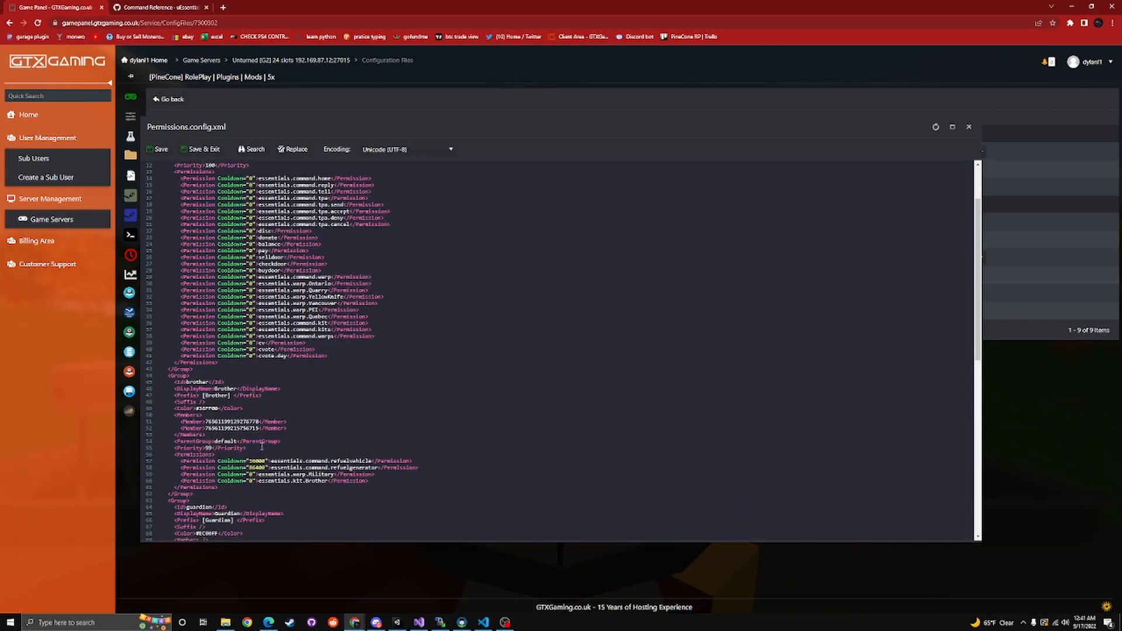
scroll(261, 445, down, 3)
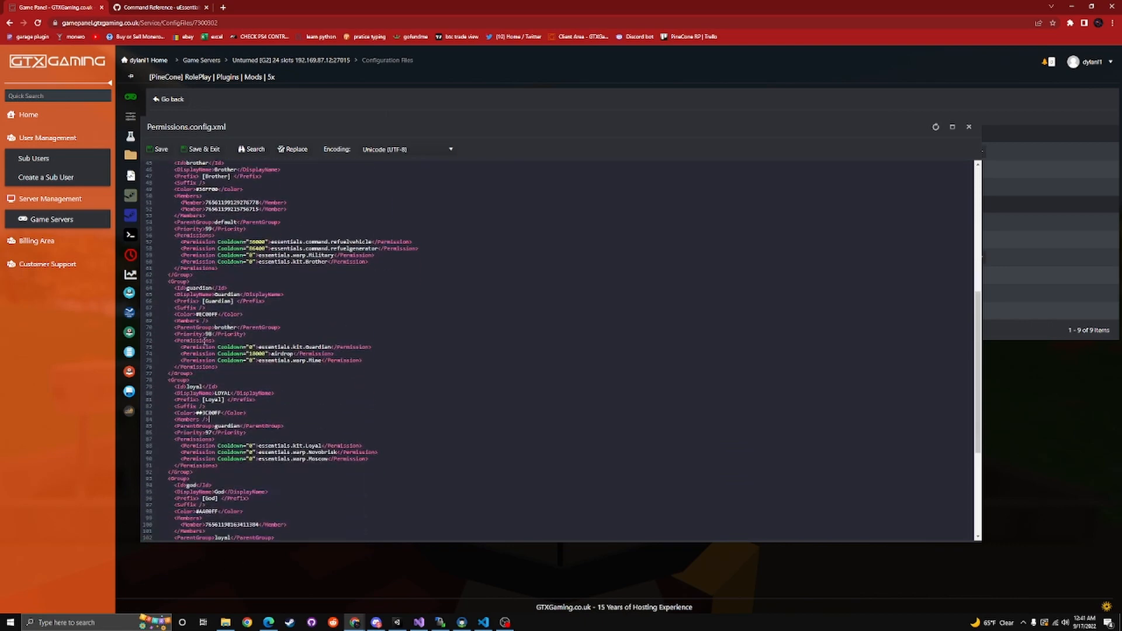
scroll(212, 333, up, 1)
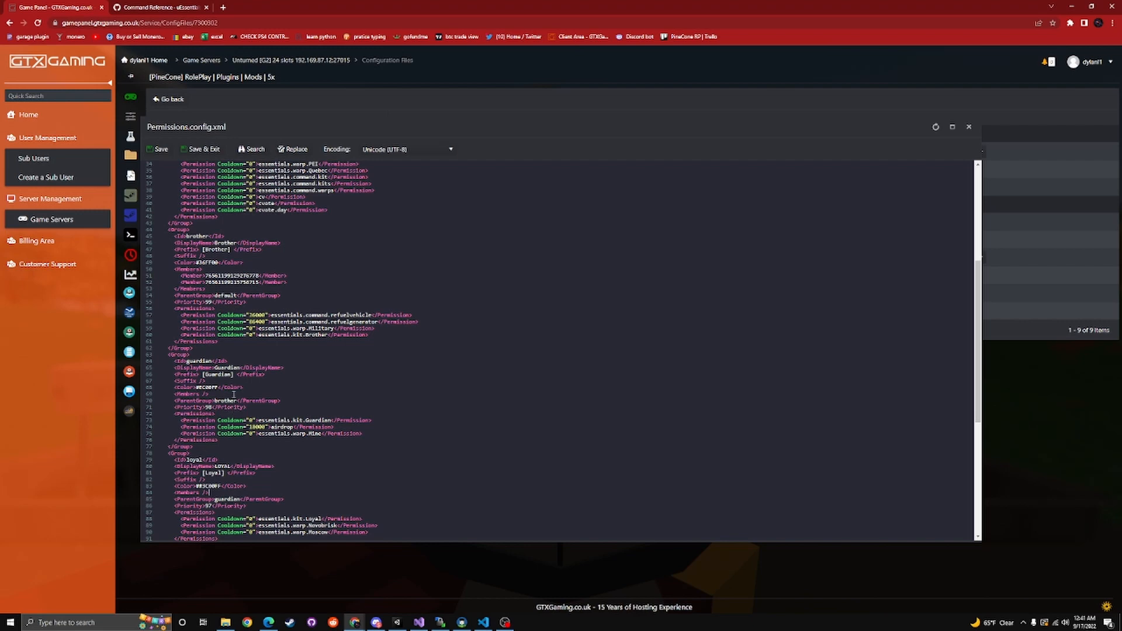
scroll(204, 364, up, 5)
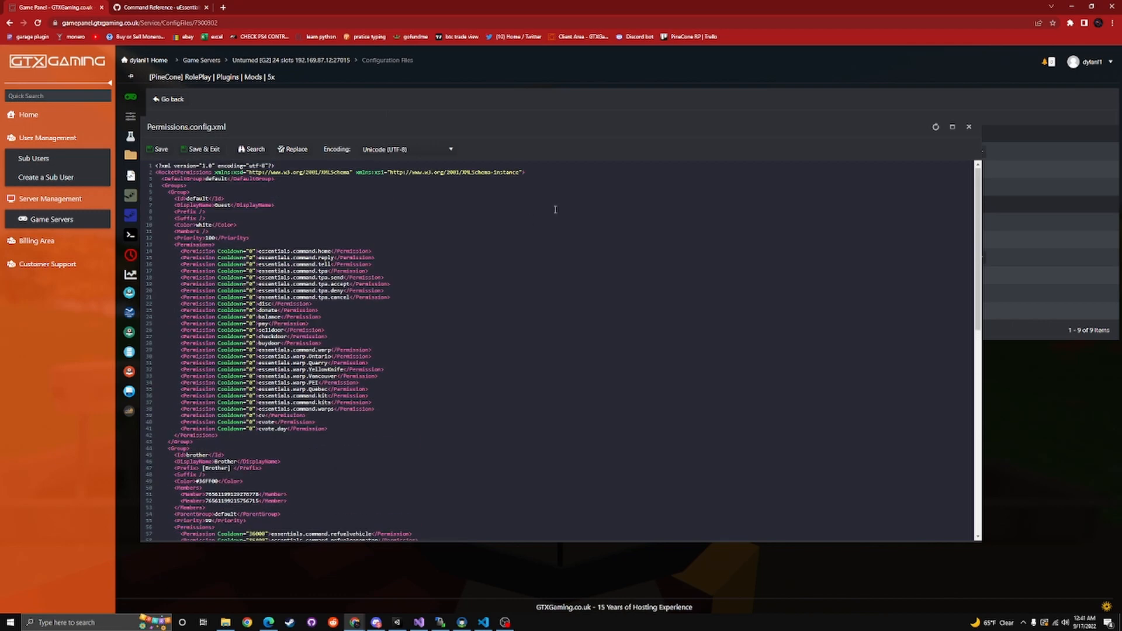
click(968, 127)
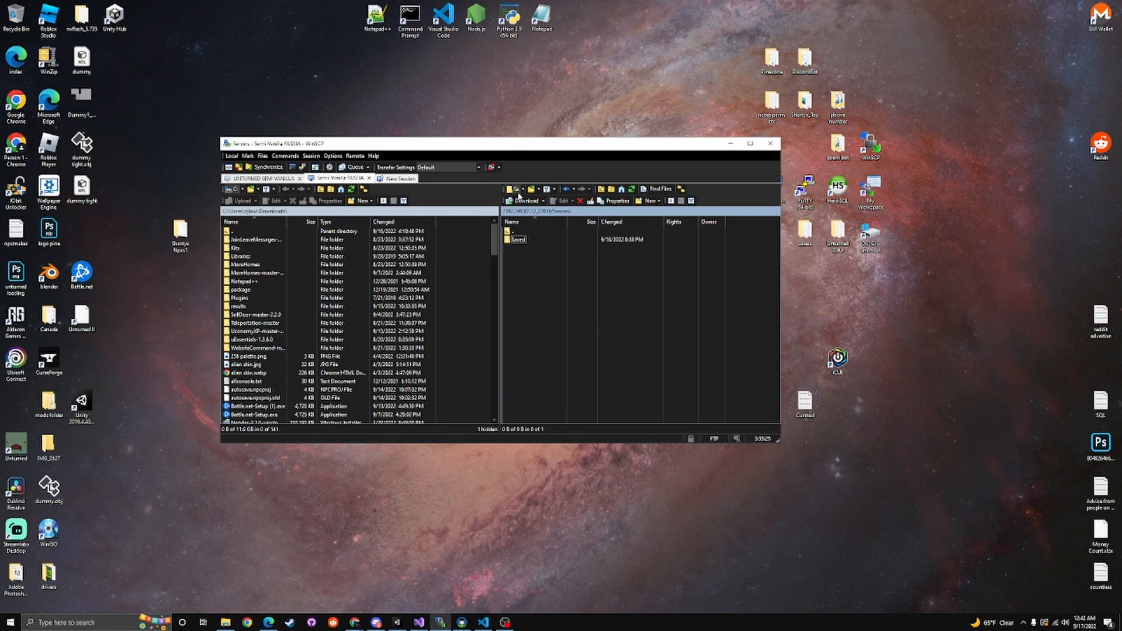
Open the server's Saved folder in WinSCP, and switch to Chrome to open the game panel's File Manager
double_click(518, 240)
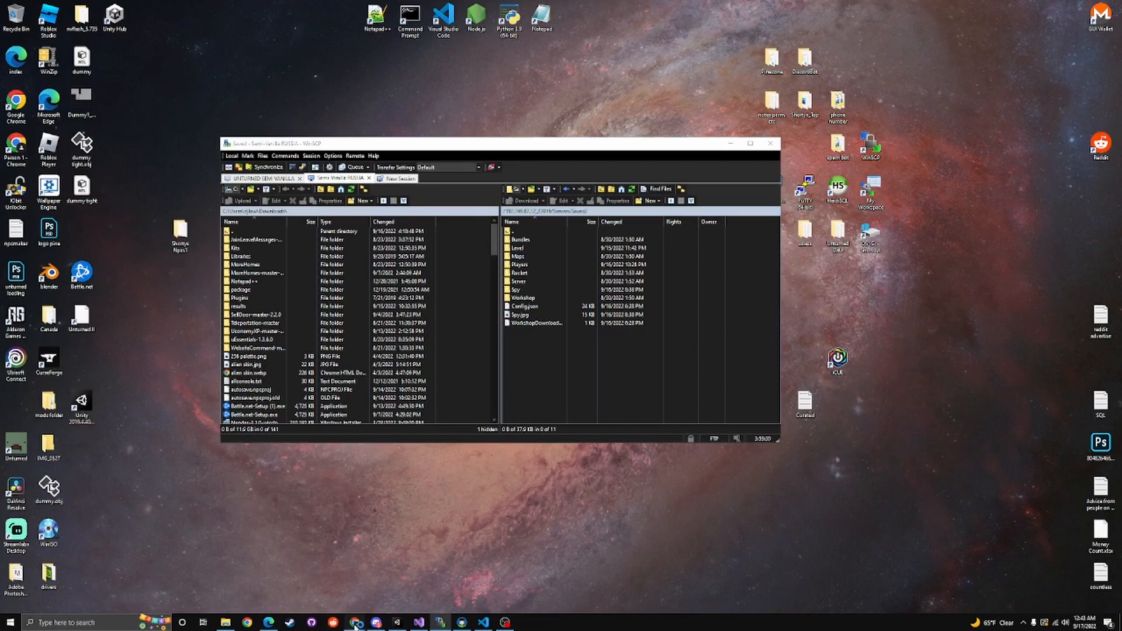
mouse_move(354, 621)
click(316, 582)
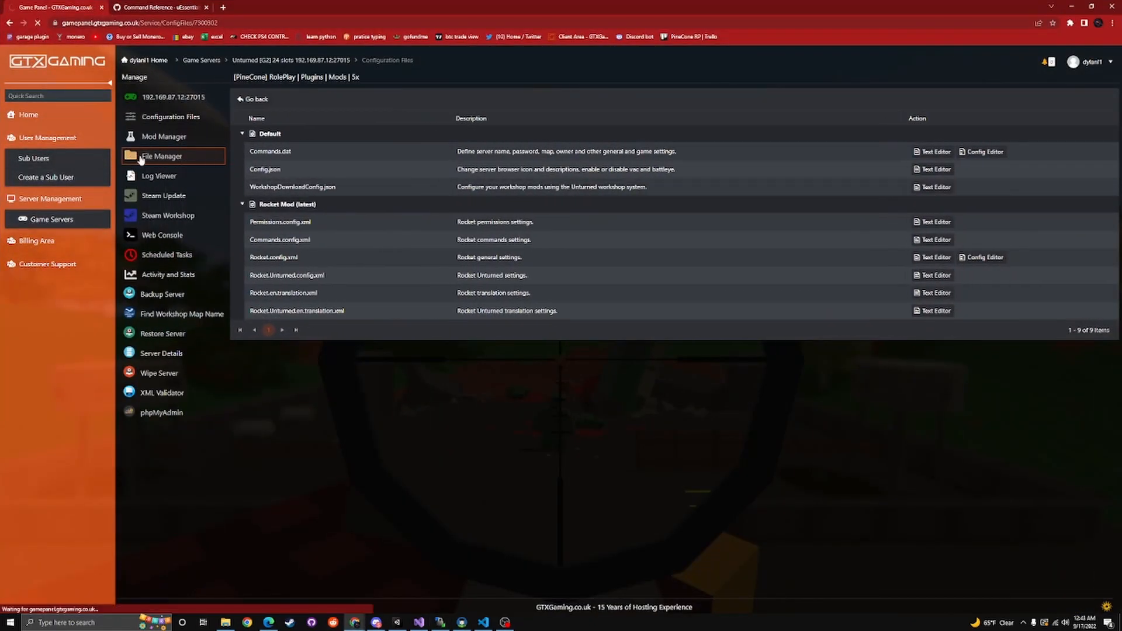
click(140, 159)
Switch back to WinSCP and open the Plugins folder inside the server's Saved/Rocket folder
click(441, 622)
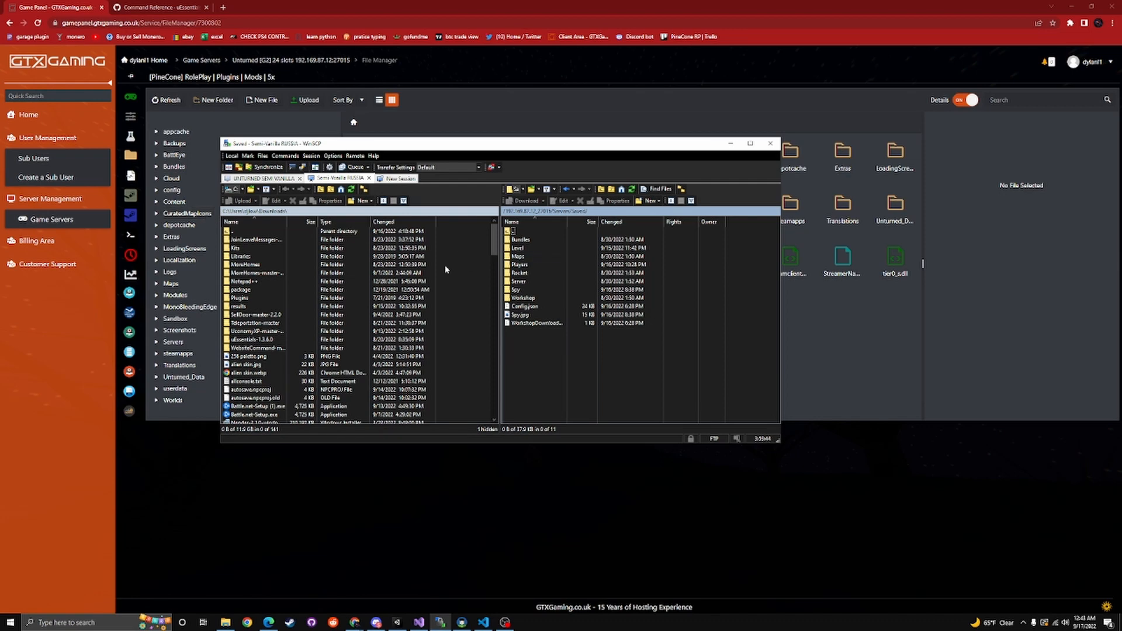
double_click(535, 272)
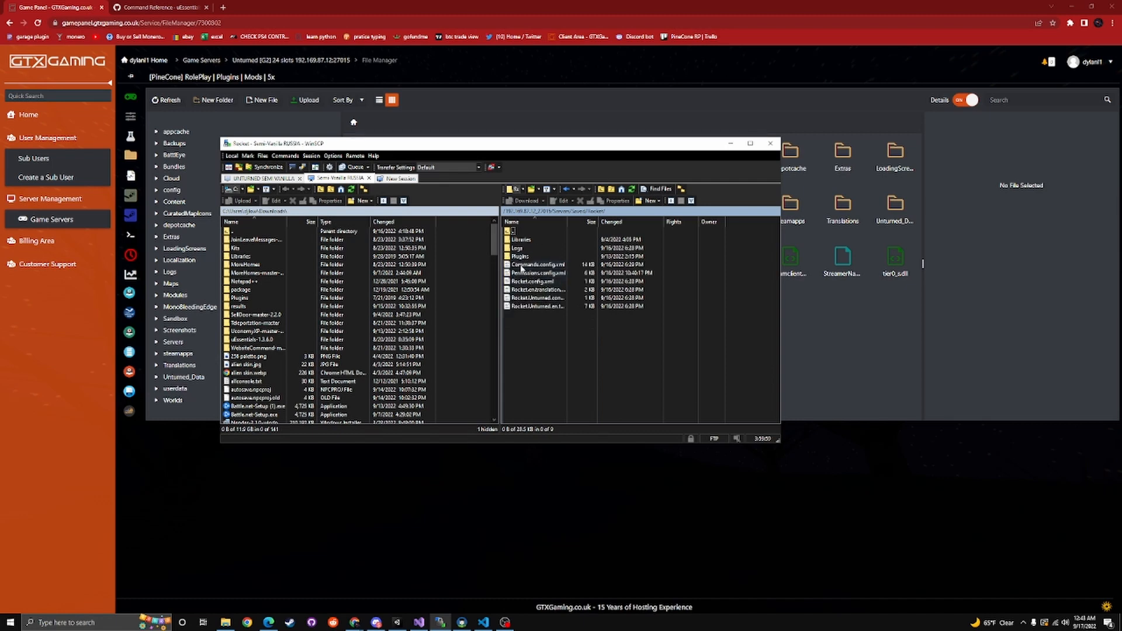
double_click(520, 232)
double_click(515, 273)
double_click(528, 257)
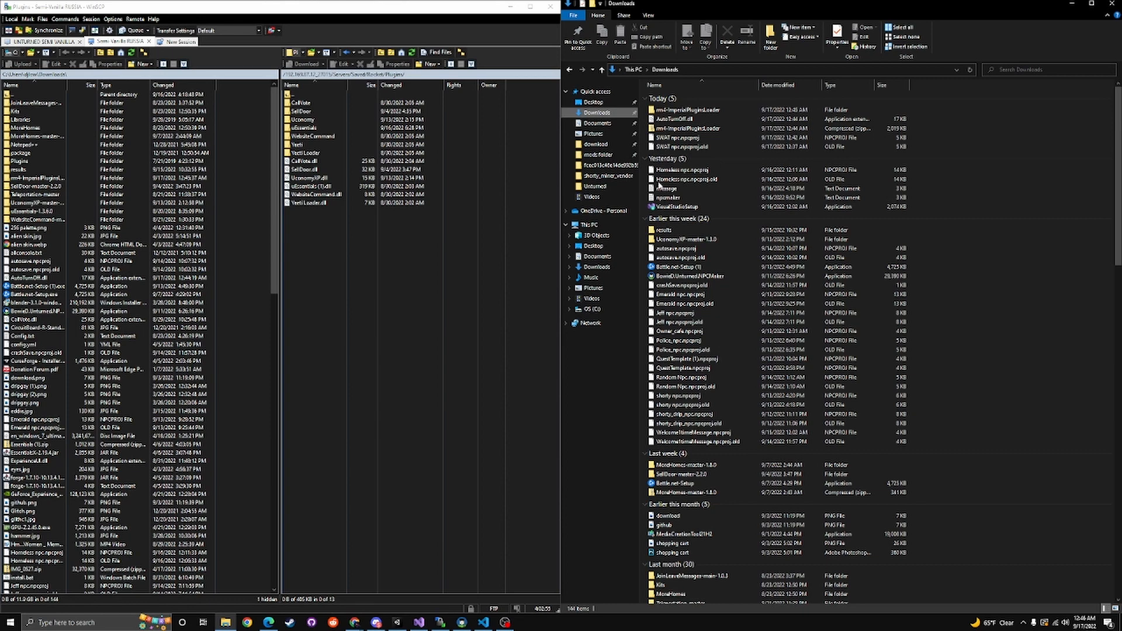
Delete the compressed rm4-ImperialPluginsLoader archive from the Downloads folder and close the File Explorer window
right_click(688, 133)
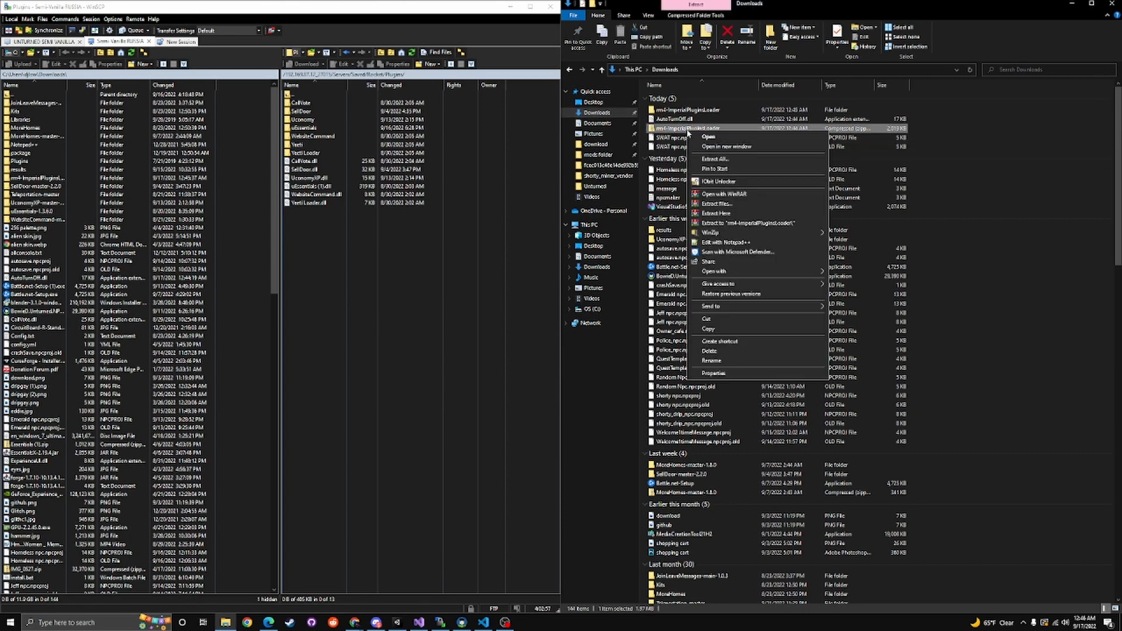
click(707, 349)
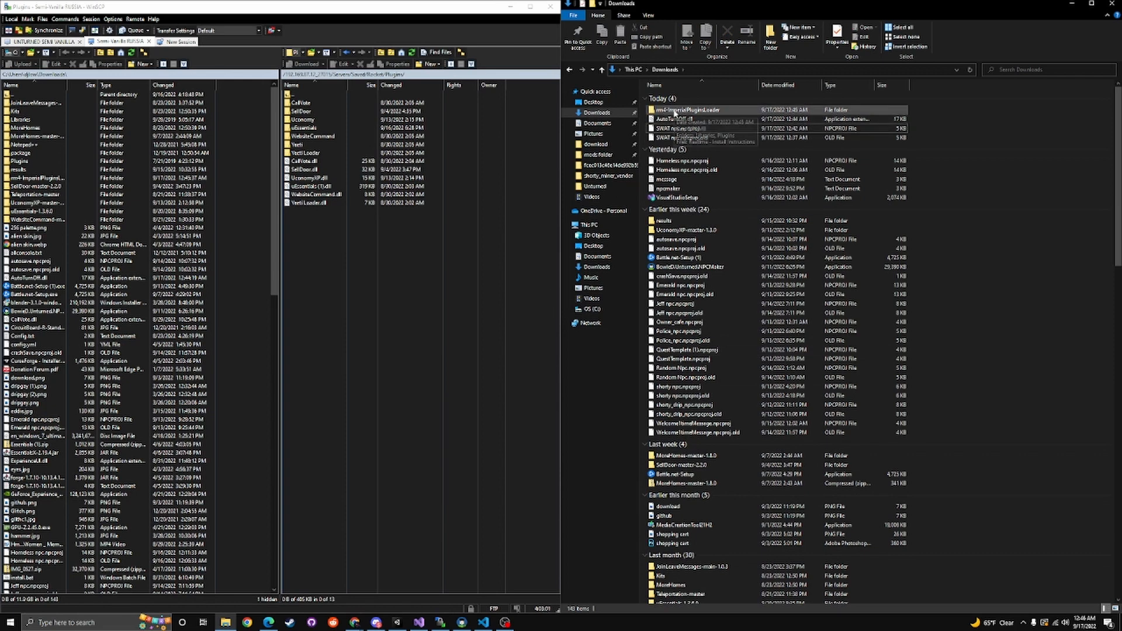
right_click(664, 484)
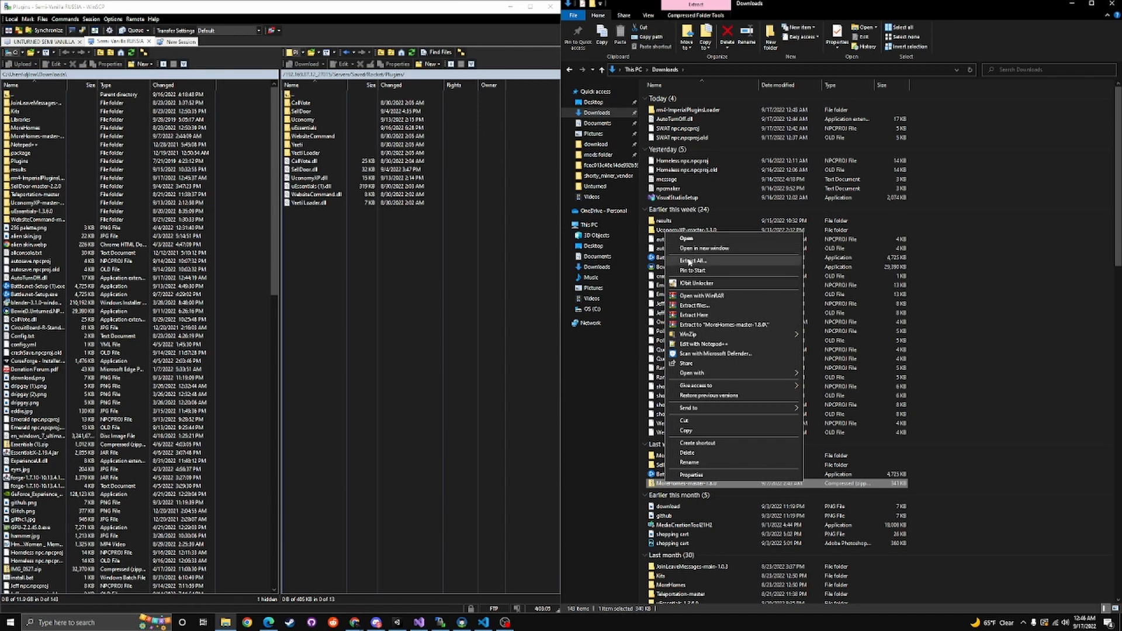
click(1025, 226)
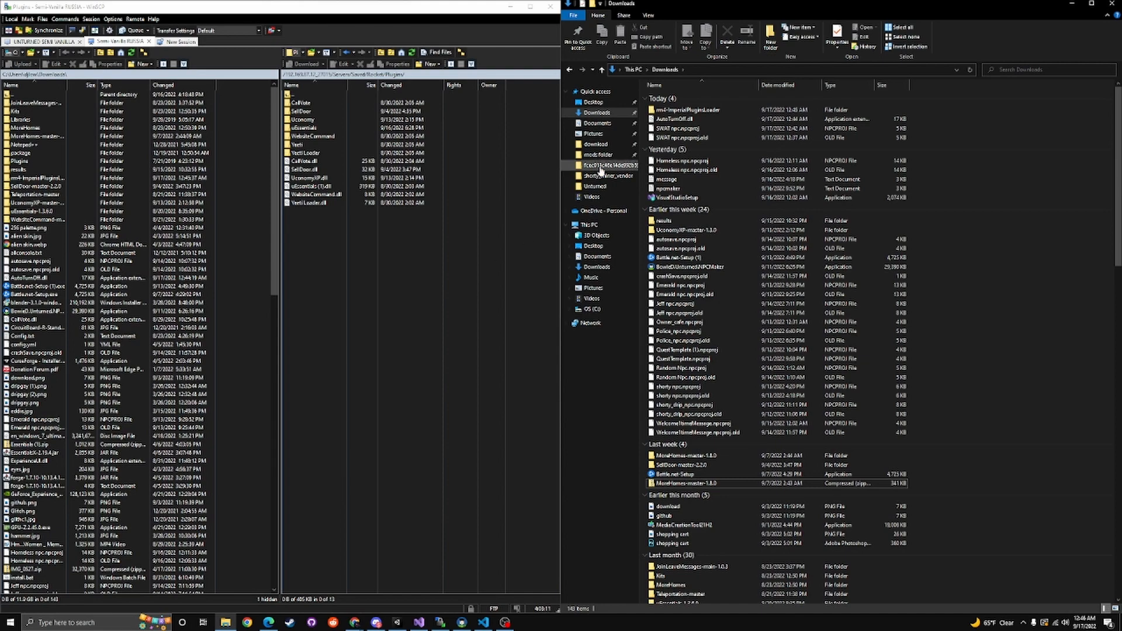
click(1112, 4)
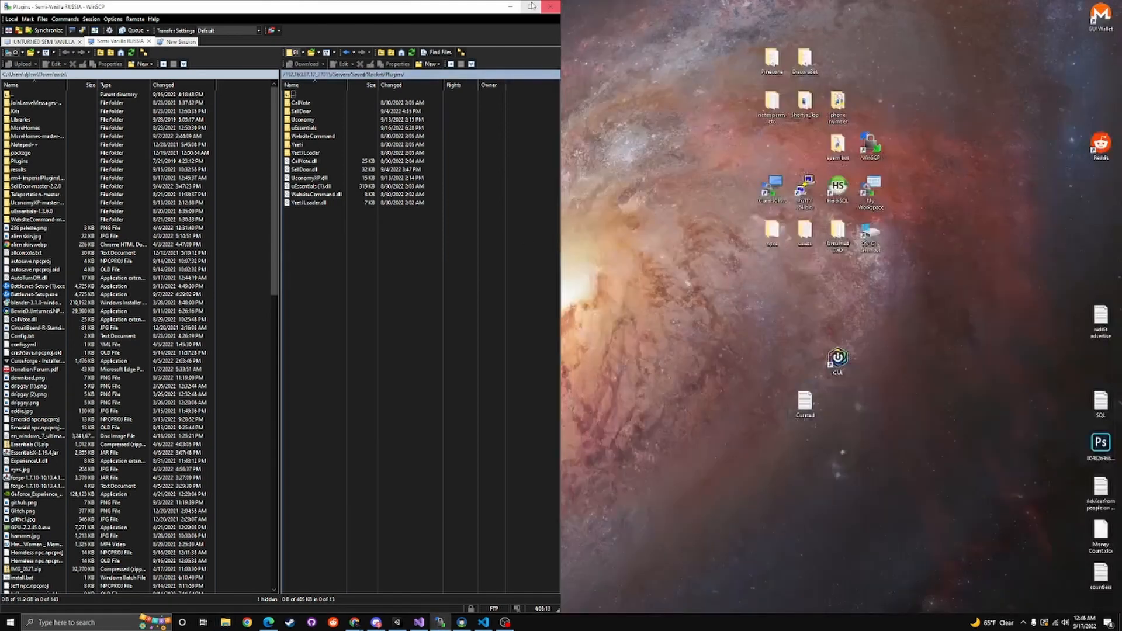
Maximize the WinSCP window and retrace the server path from Saved through Rocket into the Plugins folder
double_click(474, 5)
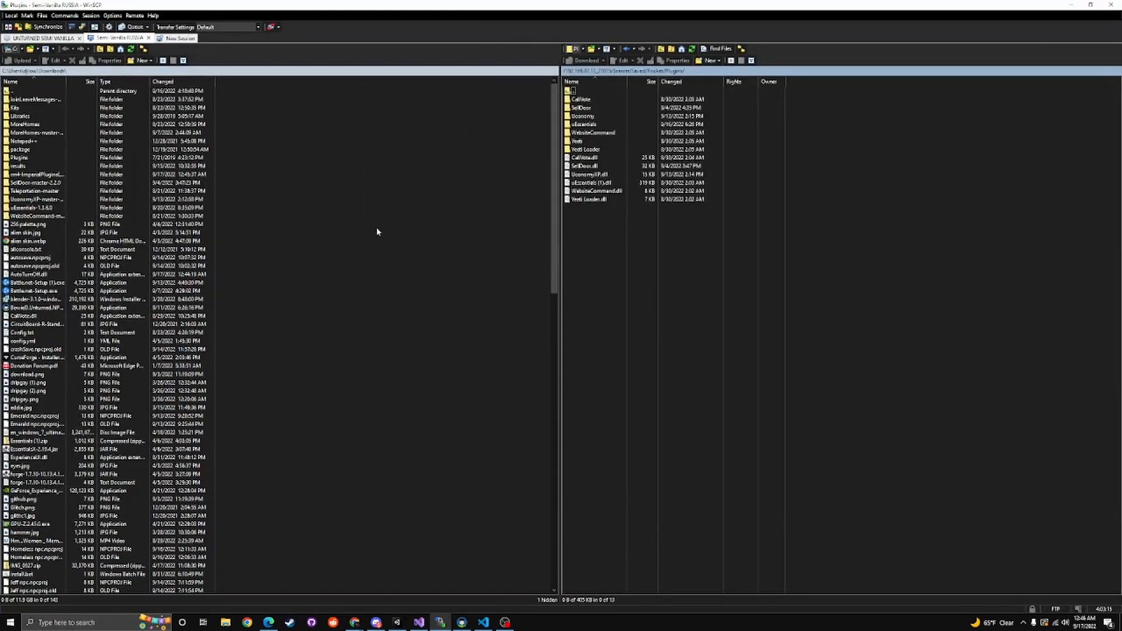
double_click(598, 92)
double_click(599, 94)
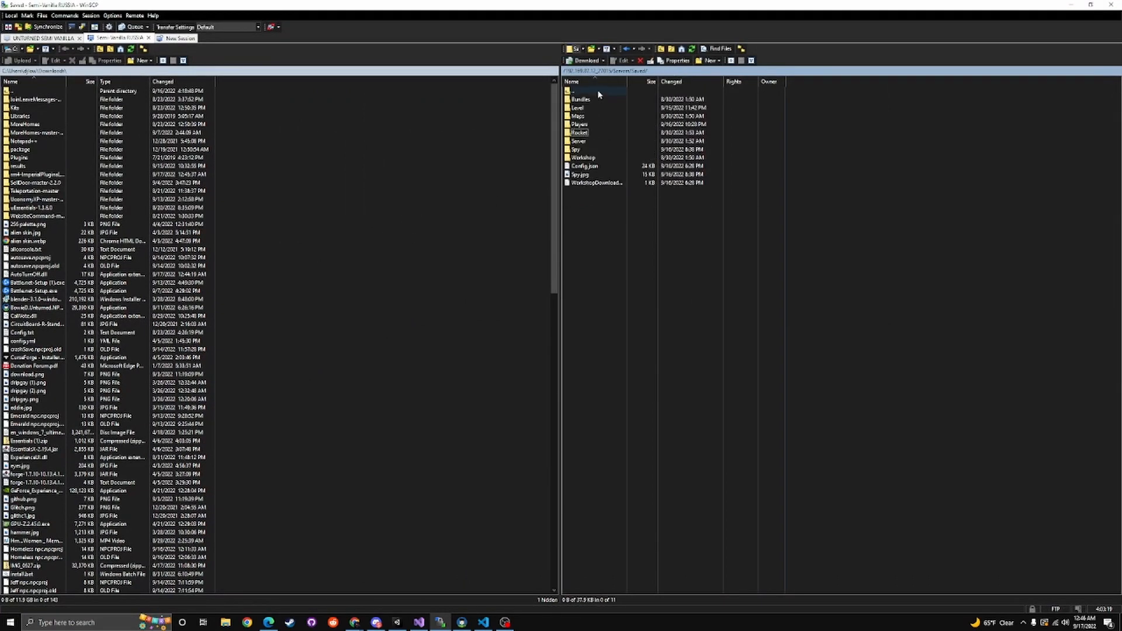
double_click(581, 134)
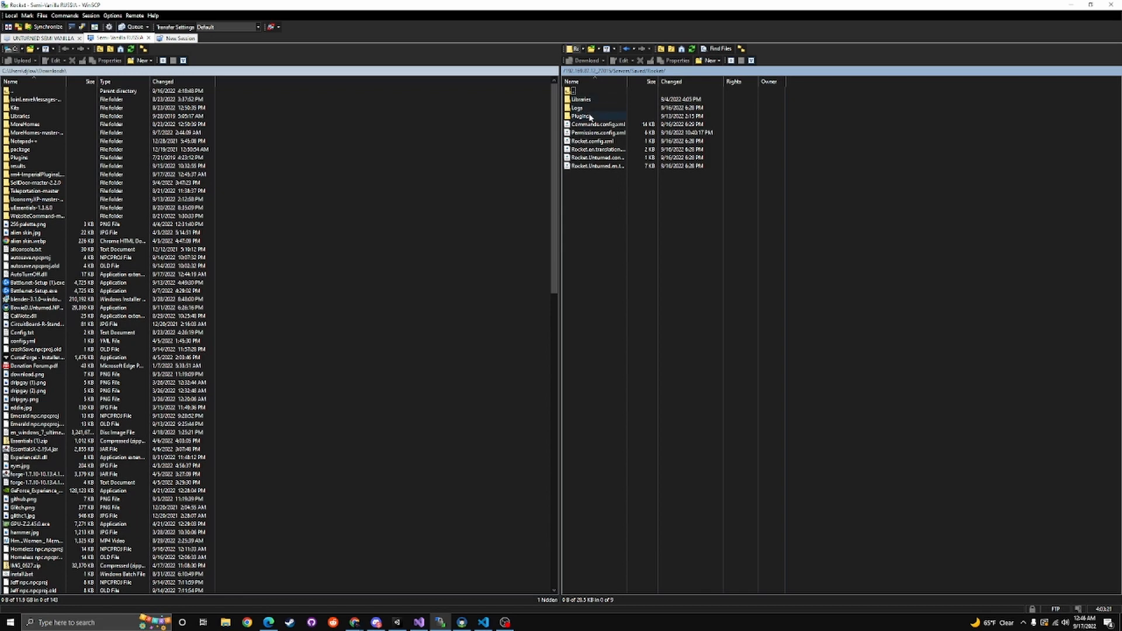
double_click(591, 116)
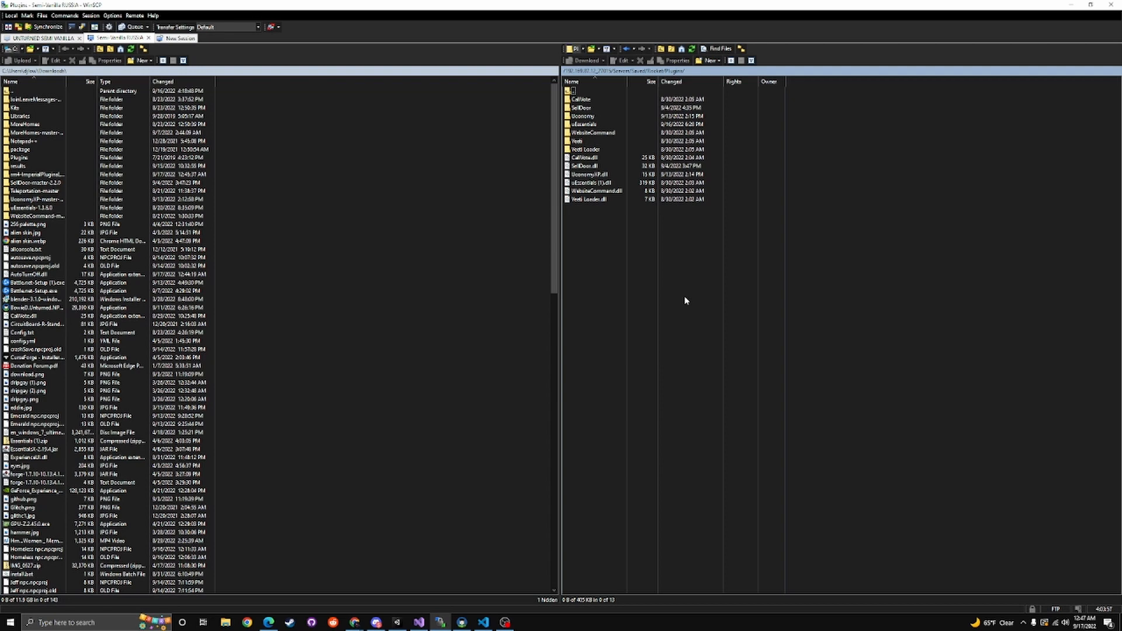
Upload AutoTurnOff.dll from Downloads and the loader DLL from rm4-ImperialPluginsLoader/Plugins to the server's Rocket/Plugins folder
click(32, 274)
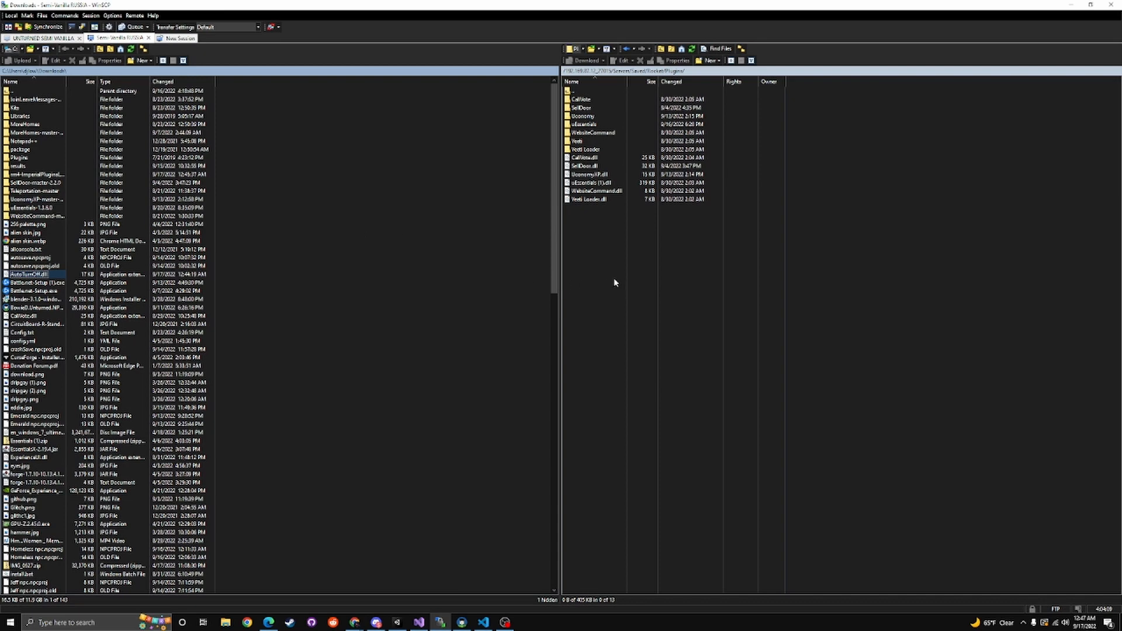
key(F5)
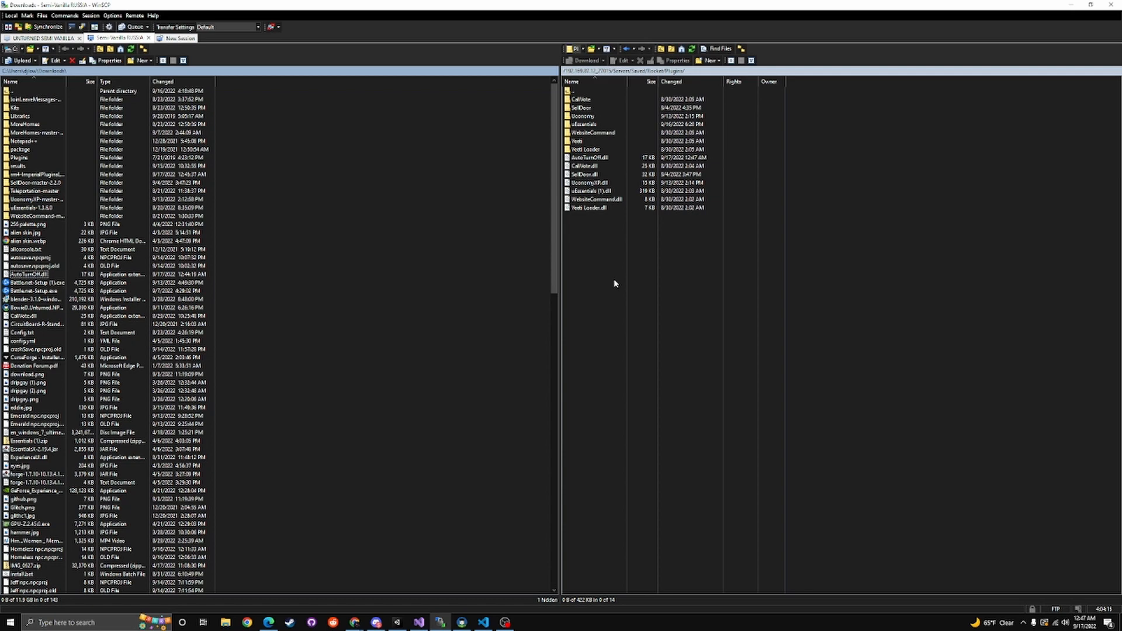
double_click(26, 174)
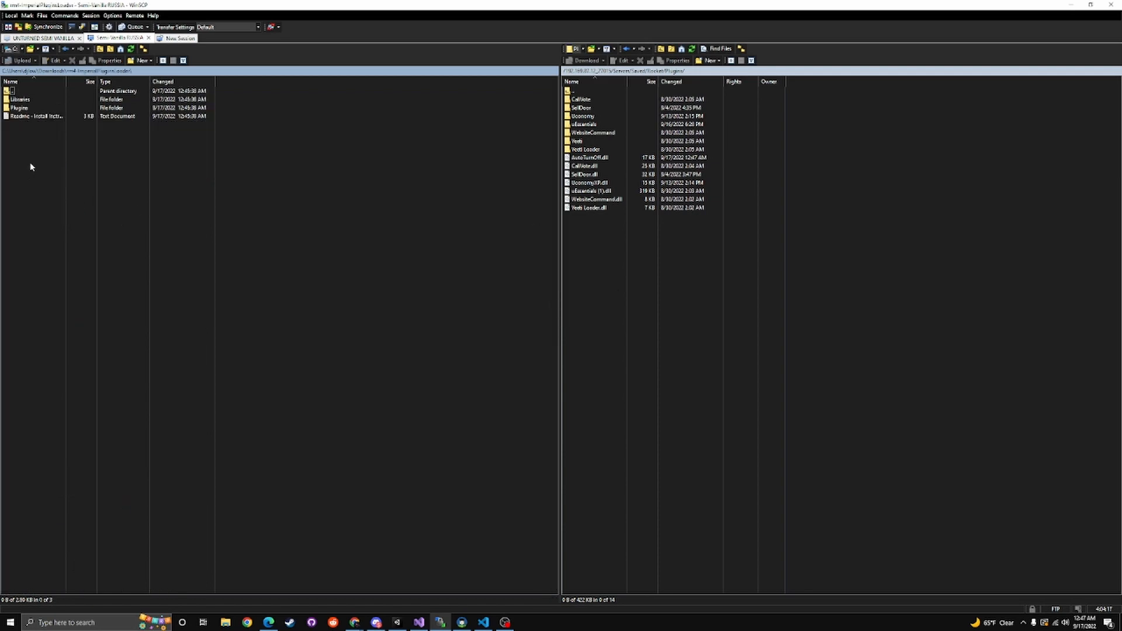
double_click(19, 108)
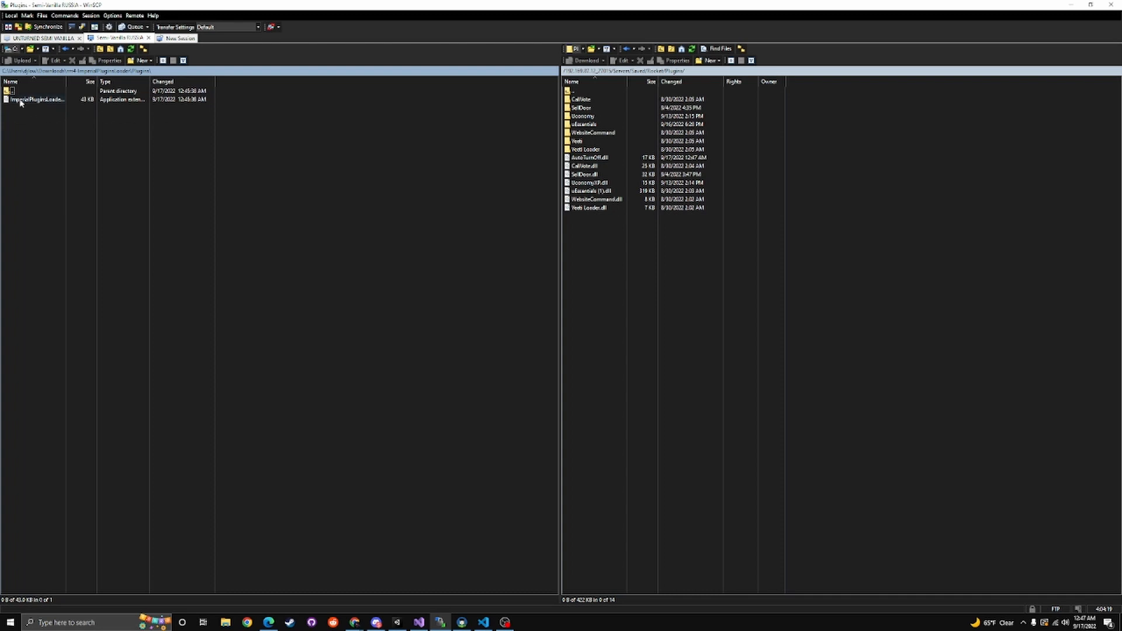
drag(34, 101, 703, 273)
Upload the loader's Libraries files to the server's Rocket/Libraries folder, skipping ImperialPluginsNativeLoader.so, and return both sides to their parent folders
double_click(579, 92)
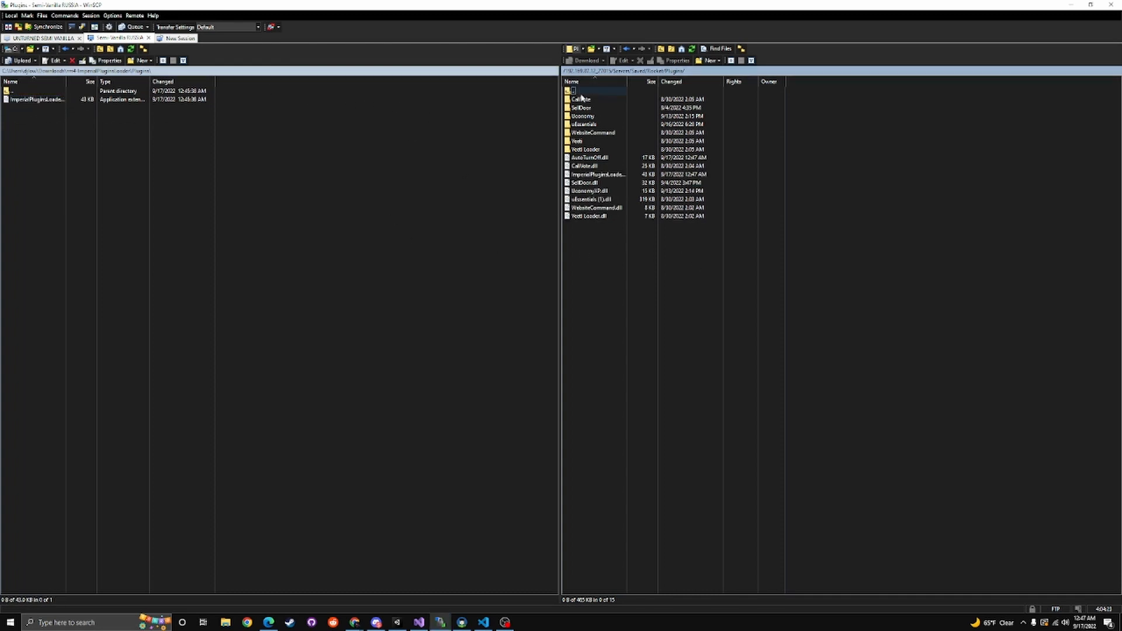
double_click(29, 91)
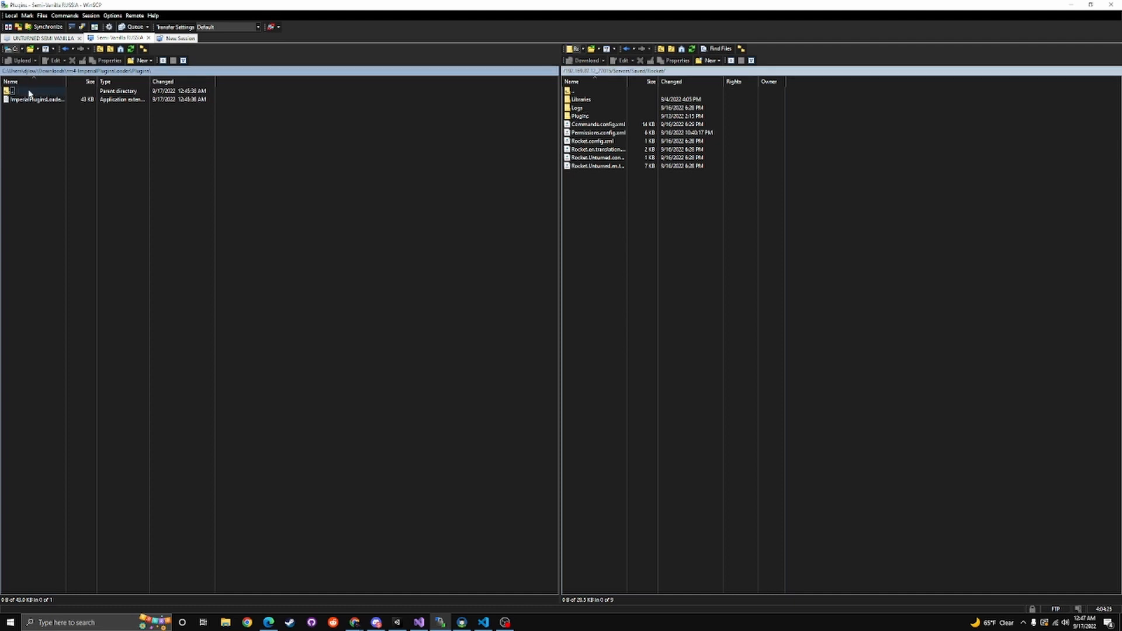
double_click(21, 99)
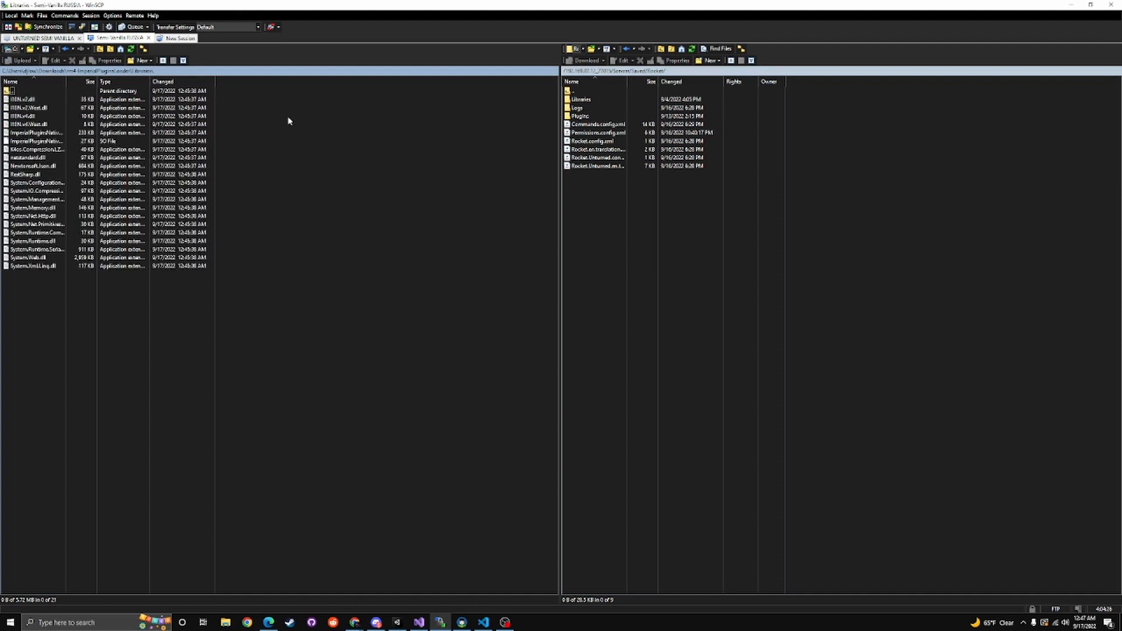
double_click(580, 99)
drag(139, 331, 33, 101)
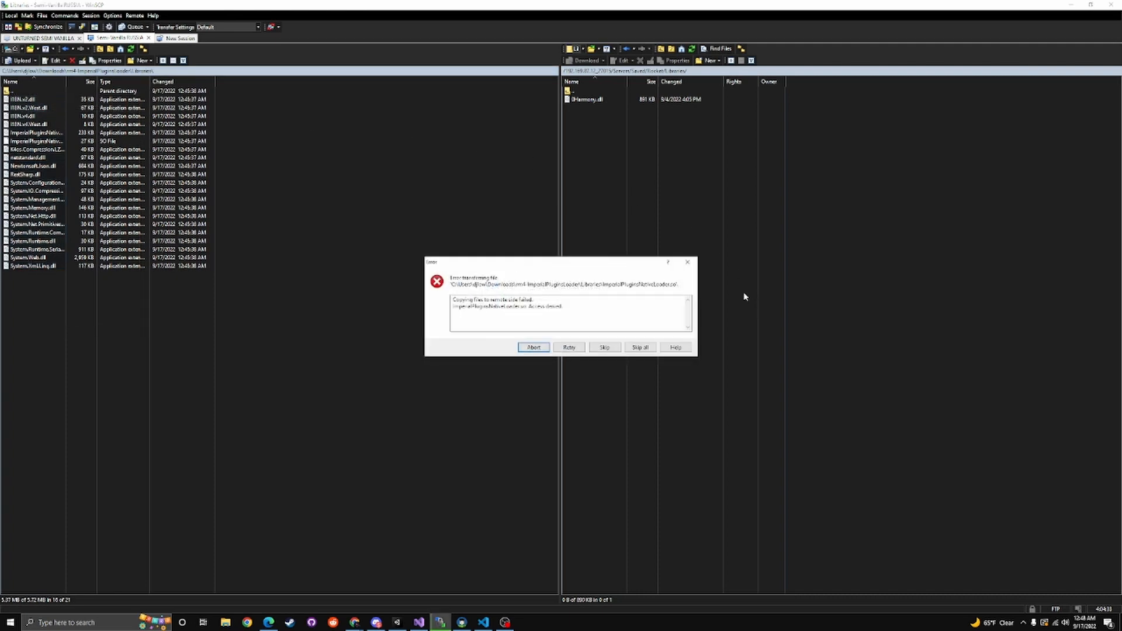
click(568, 348)
click(606, 348)
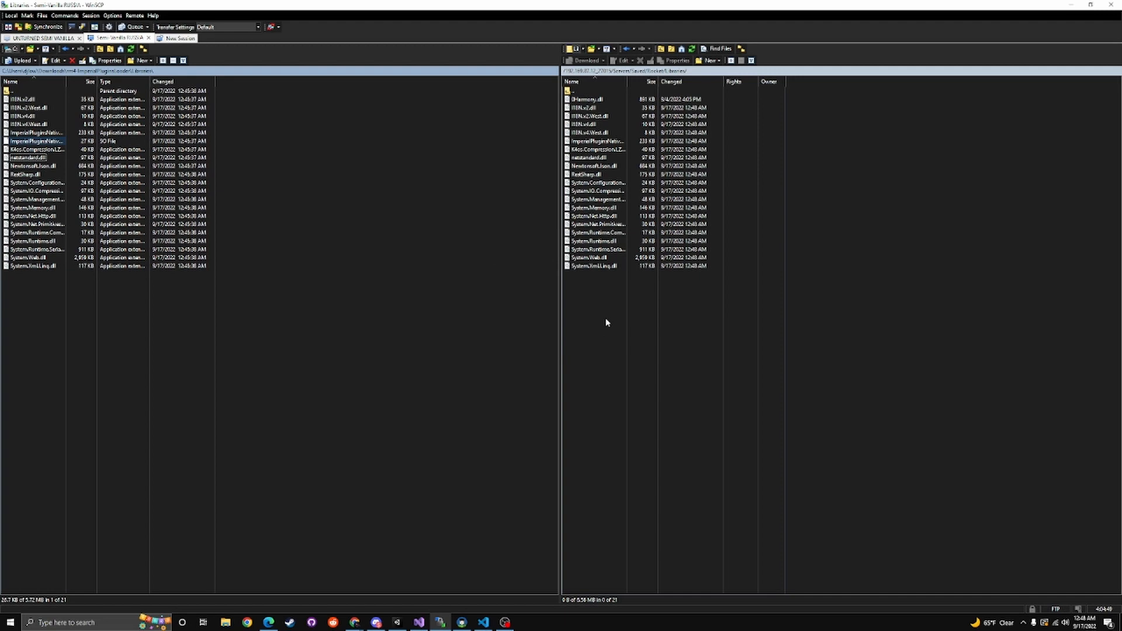
double_click(568, 91)
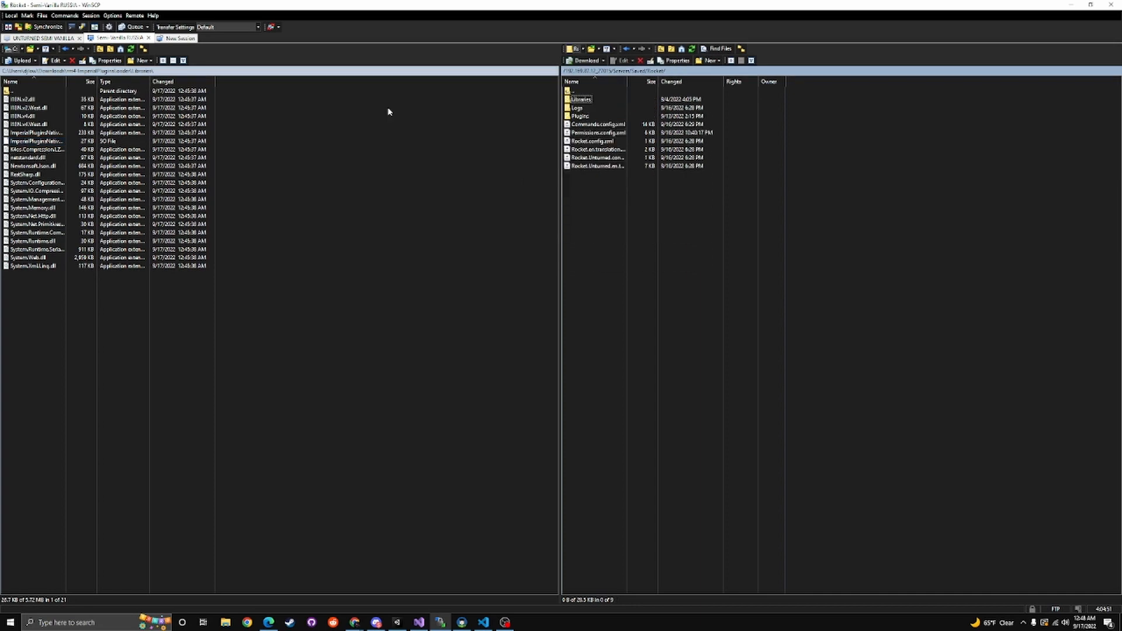
double_click(12, 92)
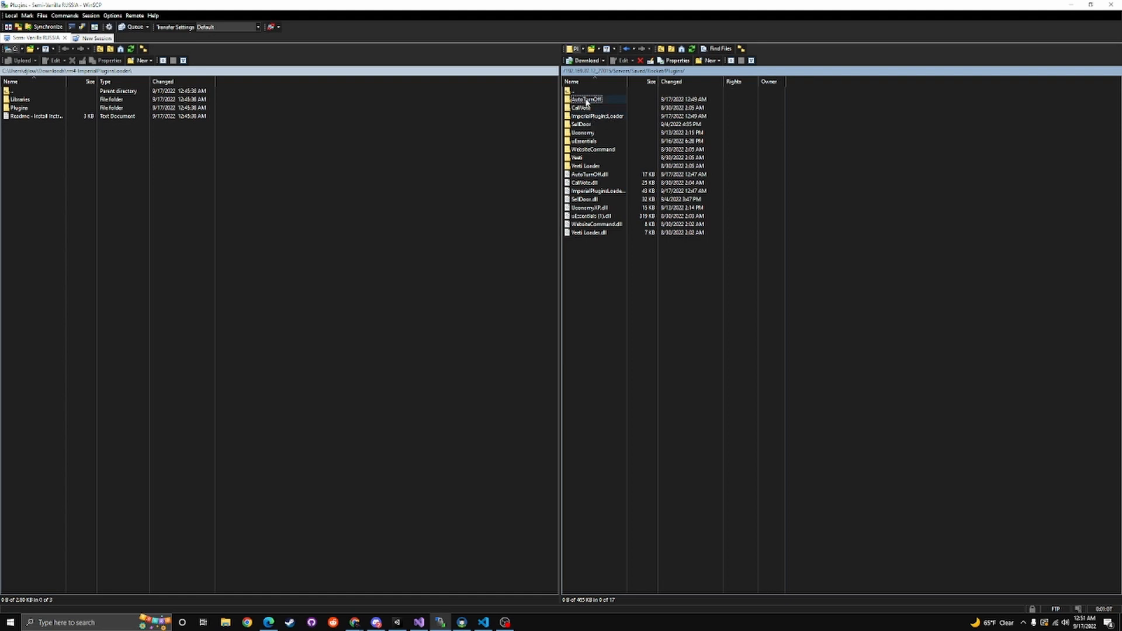
Review the AutoTurnOff configuration XML from the server's Plugins/AutoTurnOff folder, then close the file and the editor
double_click(587, 100)
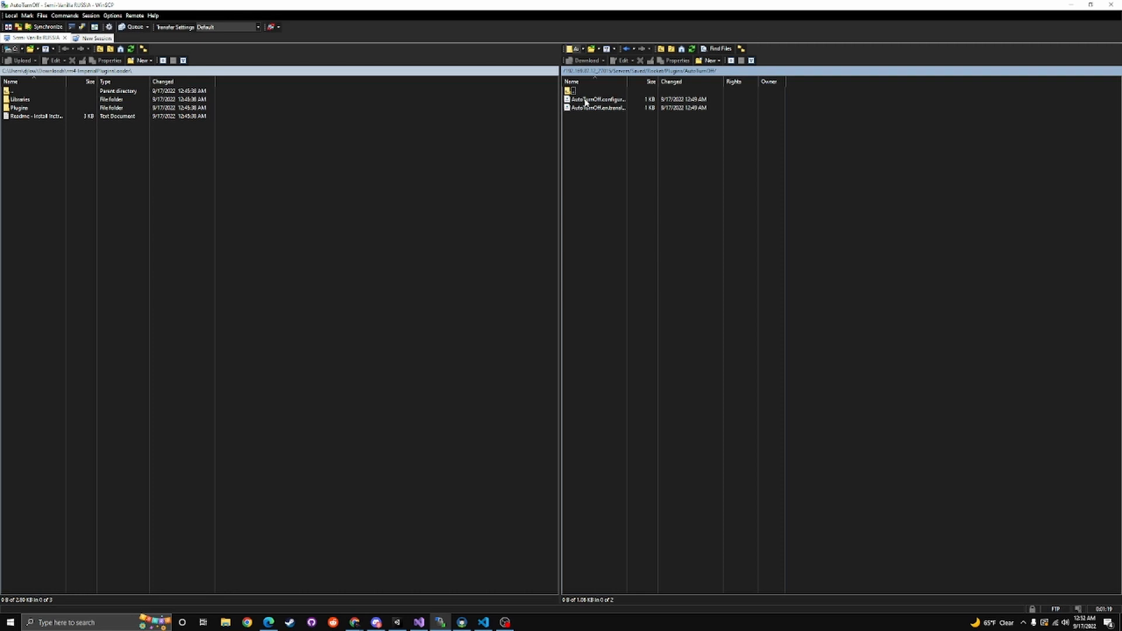
double_click(588, 99)
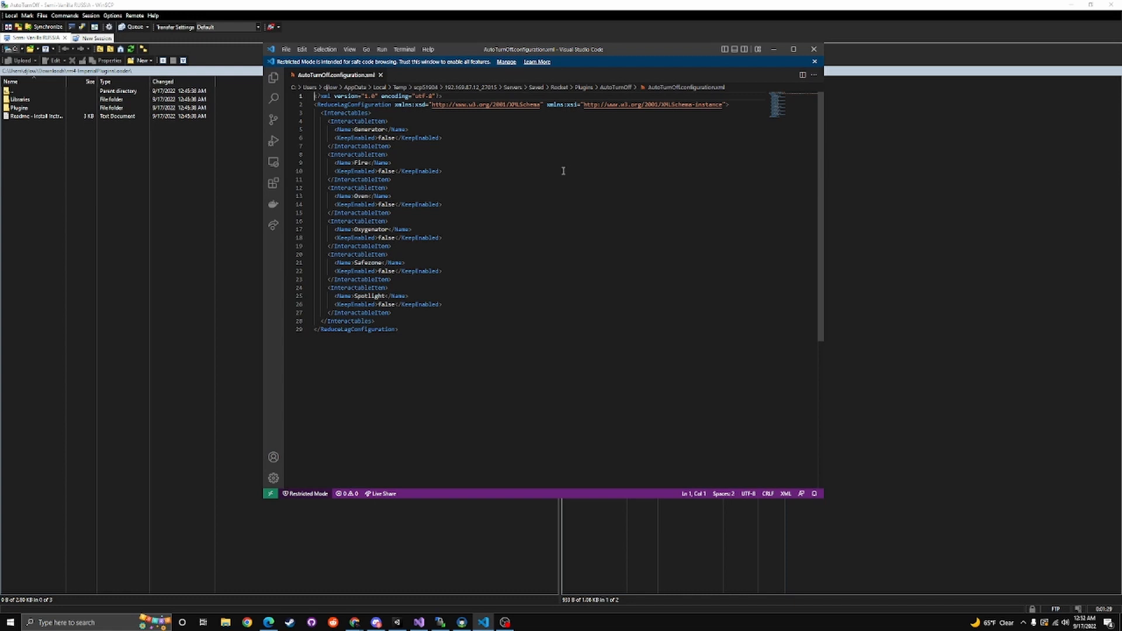
click(381, 74)
click(814, 49)
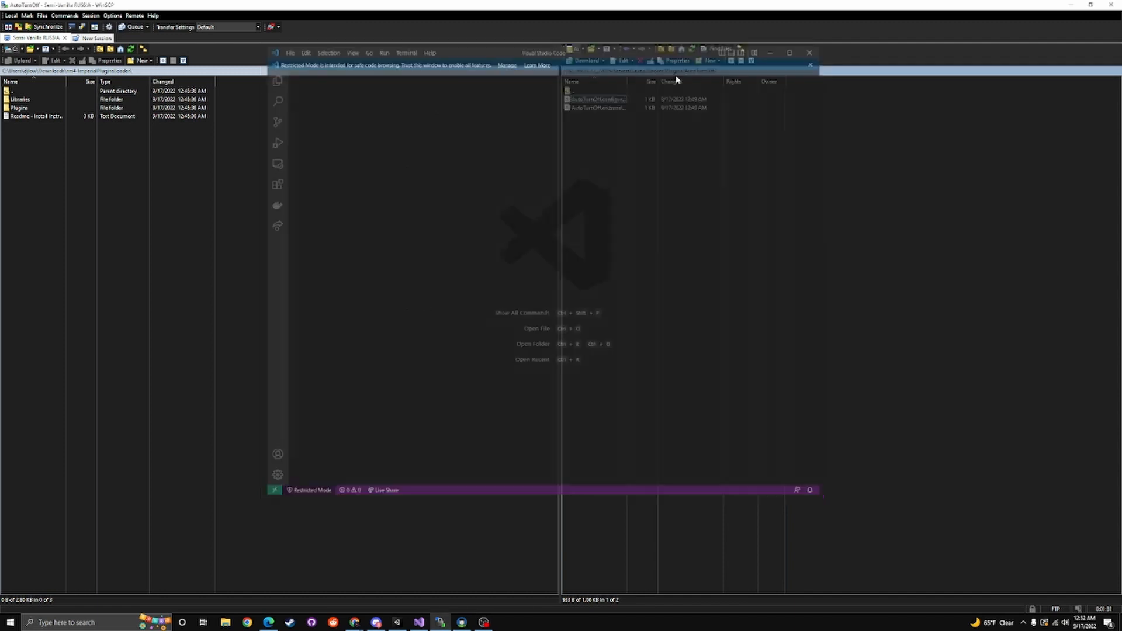
Go back to the server's Plugins folder and open the ImperialPluginsLoader folder
double_click(576, 92)
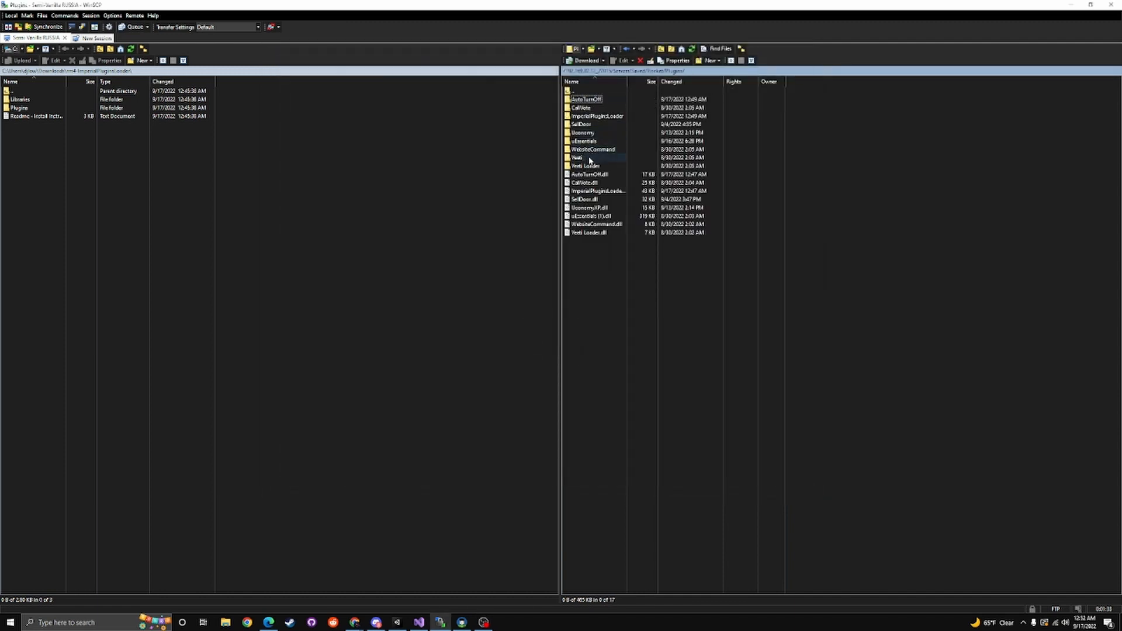
double_click(611, 117)
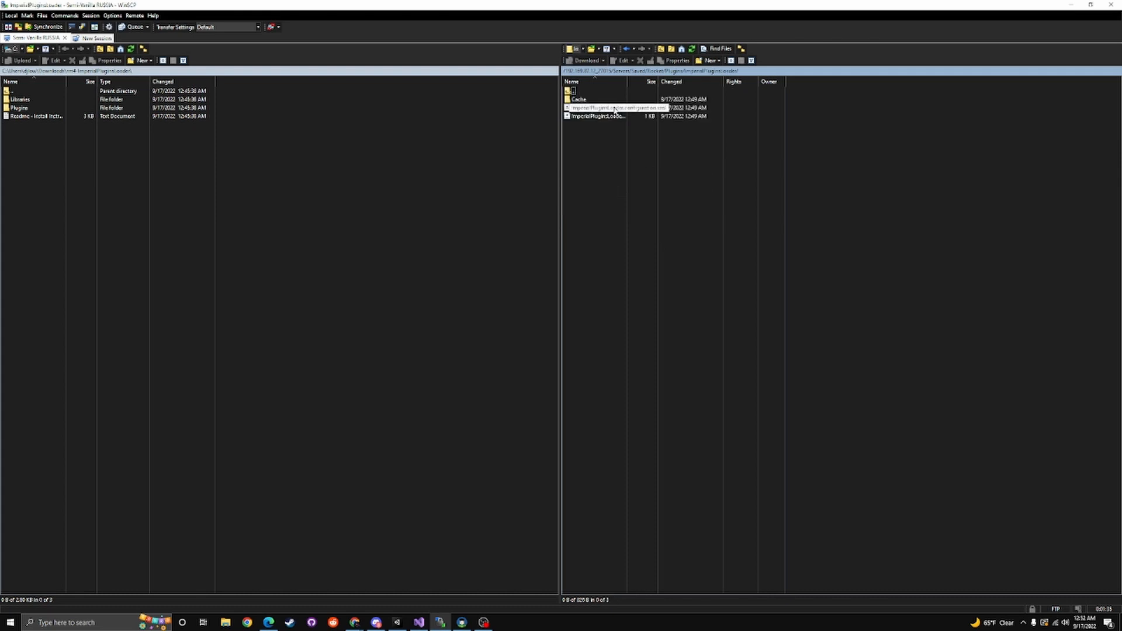